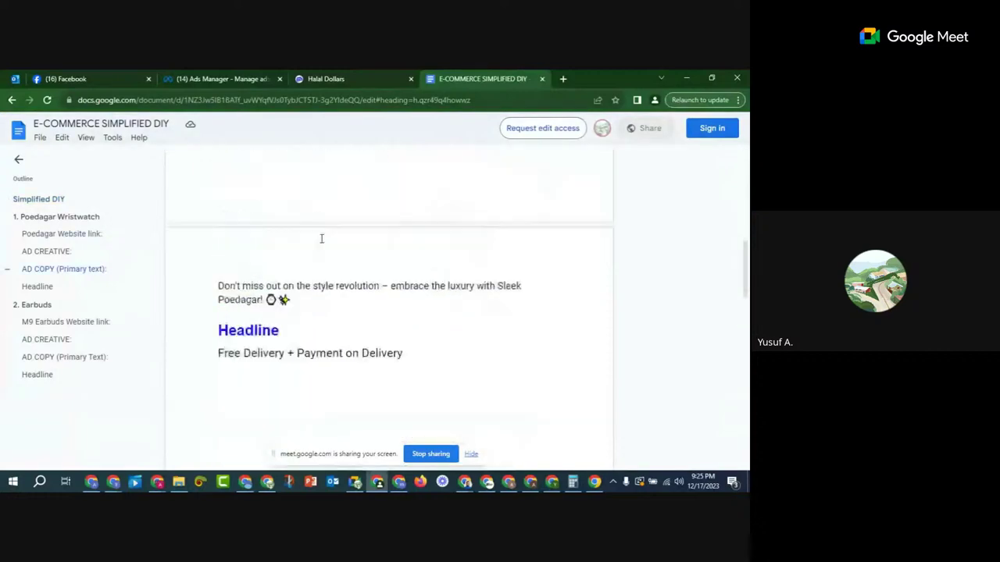
Step: Copy the M9 Earbuds website link from the Google Docs guide
{"action": "scroll", "coordinate": [274, 299], "scroll_direction": "up", "scroll_amount": 2}
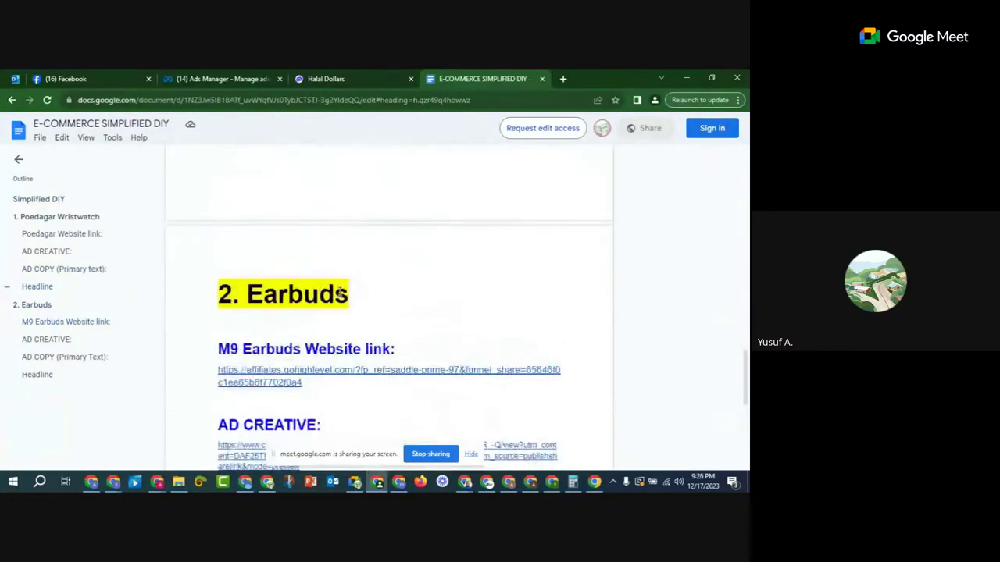
{"action": "scroll", "coordinate": [274, 299], "scroll_direction": "down", "scroll_amount": 2}
{"action": "scroll", "coordinate": [234, 281], "scroll_direction": "up", "scroll_amount": 1}
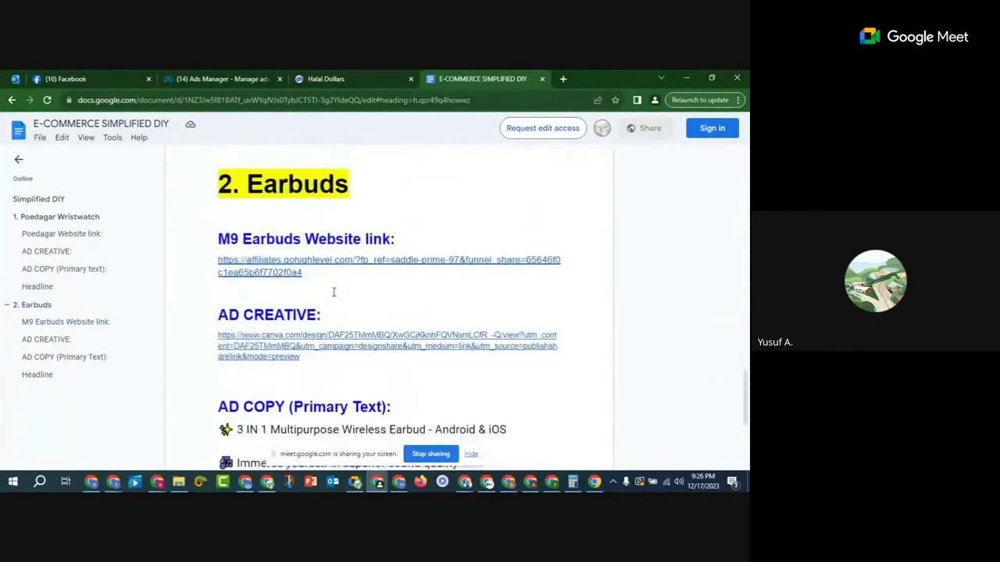
{"action": "left_click", "coordinate": [222, 260]}
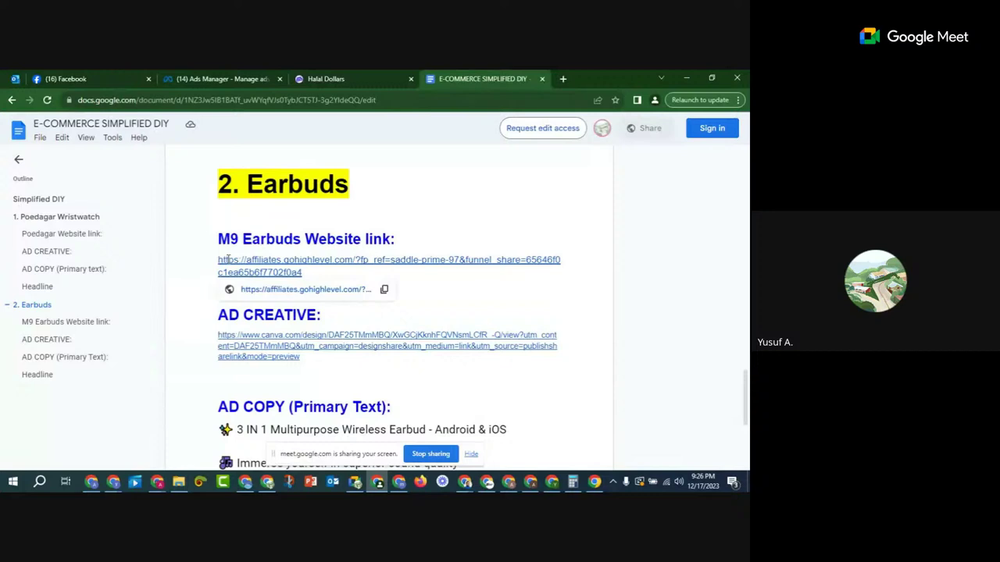
{"action": "left_click", "coordinate": [385, 290]}
Step: Open a new blank browser tab to the right of the GoHighLevel tab
{"action": "right_click", "coordinate": [374, 78]}
{"action": "left_click", "coordinate": [367, 82]}
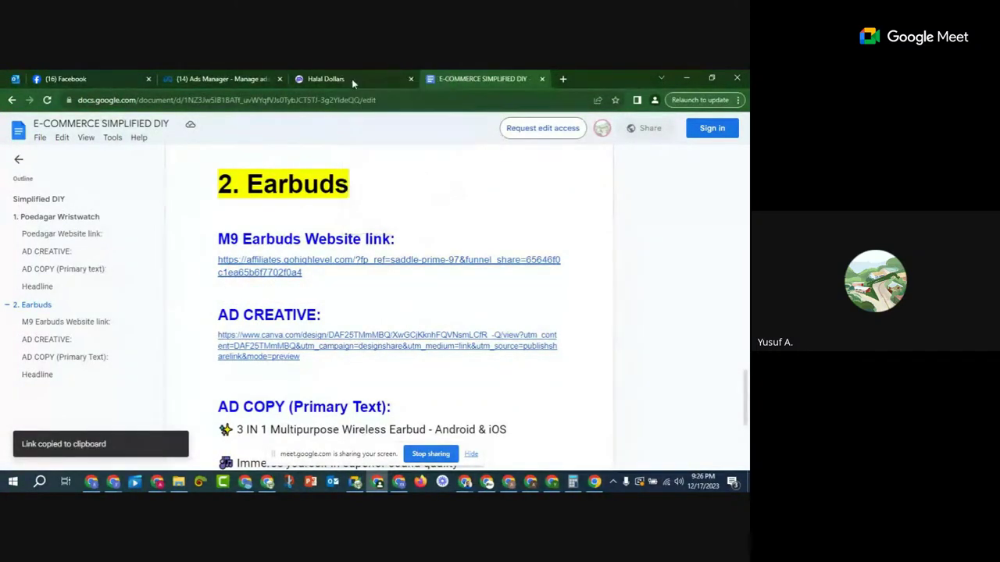
{"action": "left_click", "coordinate": [301, 82]}
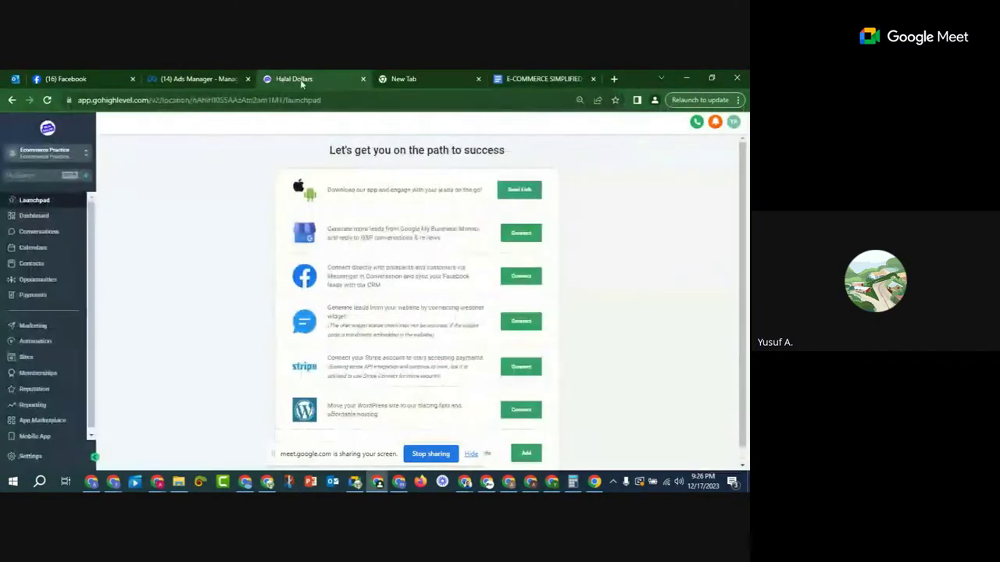
{"action": "left_click", "coordinate": [399, 80]}
Step: Paste and open the copied M9 Wireless Earbuds funnel share link
{"action": "right_click", "coordinate": [377, 101]}
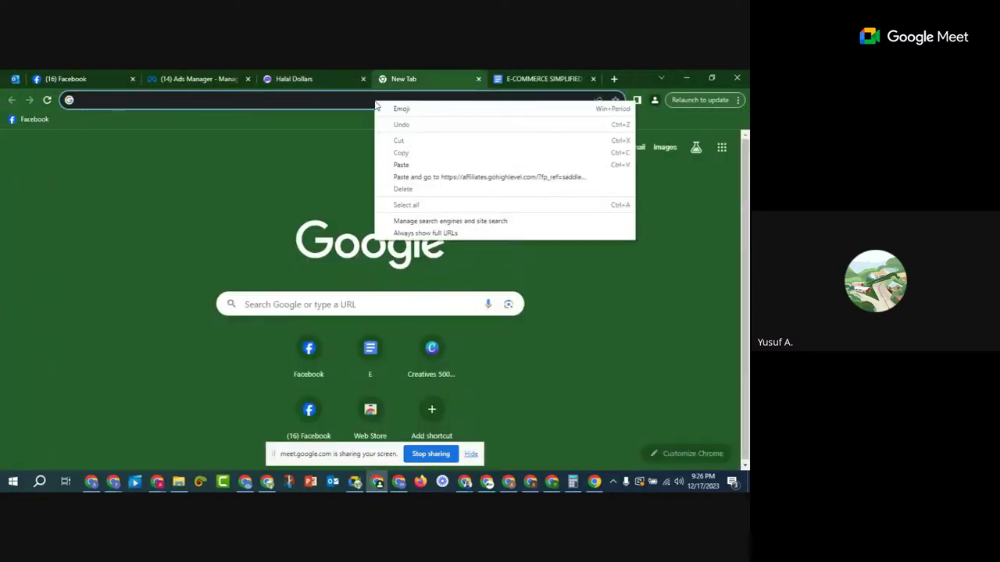
{"action": "left_click", "coordinate": [414, 177]}
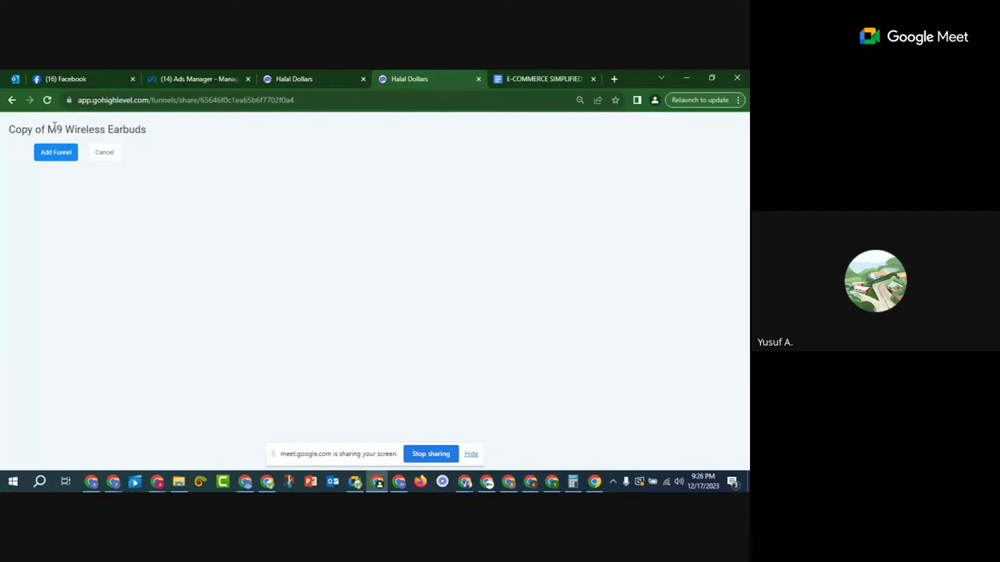
{"action": "left_click_drag", "start_coordinate": [55, 128], "coordinate": [165, 129]}
{"action": "left_click", "coordinate": [165, 129]}
Step: Name the funnel clone 'M9 Wireless Earbuds' and choose the Ecommerce Practice location
{"action": "left_click", "coordinate": [56, 156]}
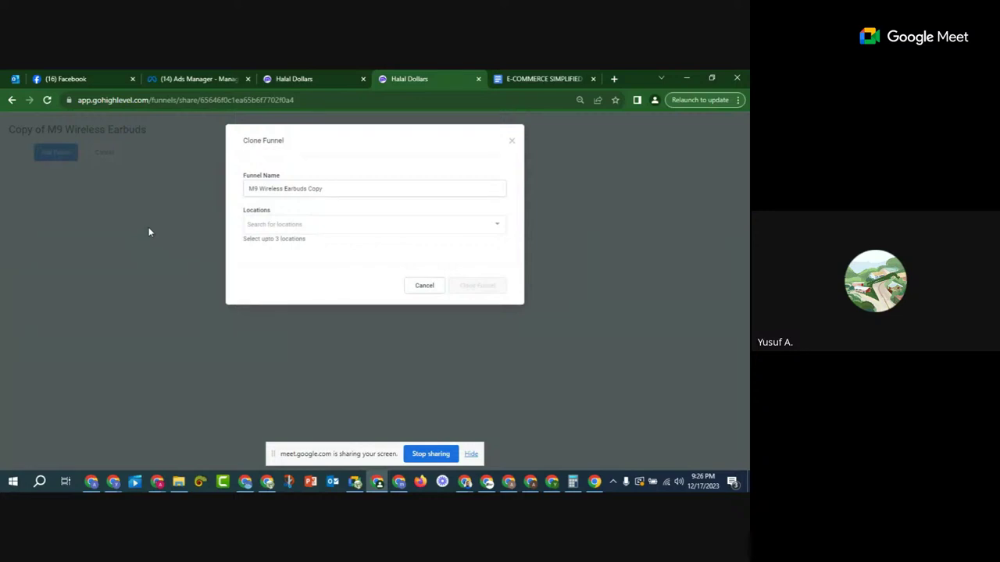
{"action": "triple_click", "coordinate": [256, 188]}
{"action": "left_click", "coordinate": [370, 184]}
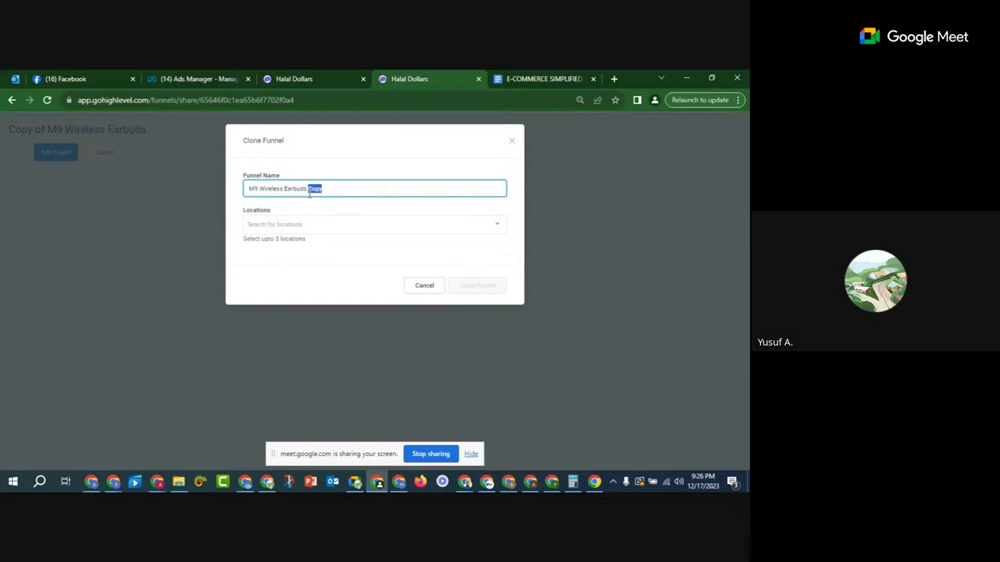
{"action": "left_click", "coordinate": [285, 226]}
{"action": "left_click", "coordinate": [288, 245]}
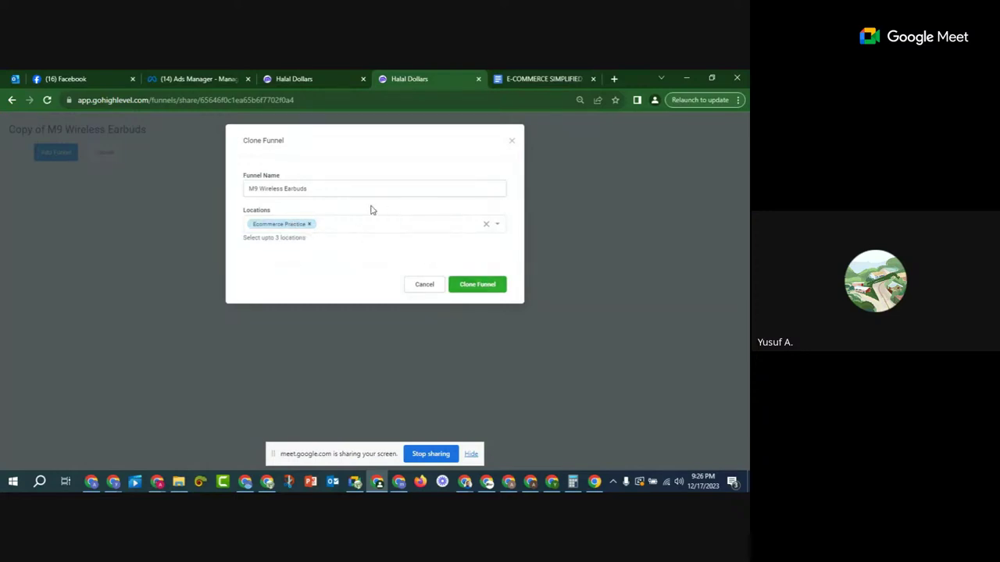
{"action": "left_click", "coordinate": [307, 75]}
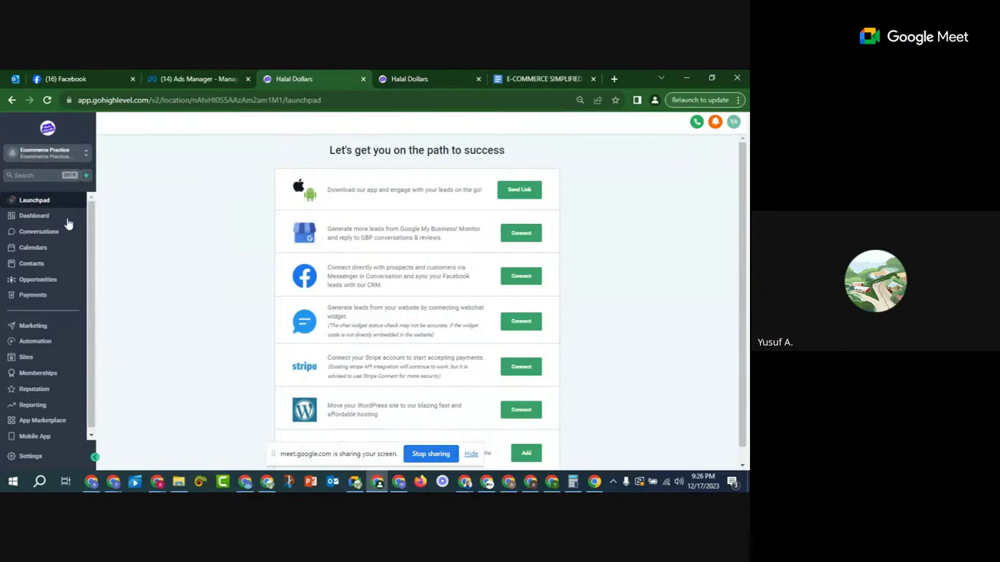
Step: Clone M9 Wireless Earbuds into Ecommerce Practice, with the account's Funnels list open
{"action": "scroll", "coordinate": [63, 308], "scroll_direction": "down", "scroll_amount": 1}
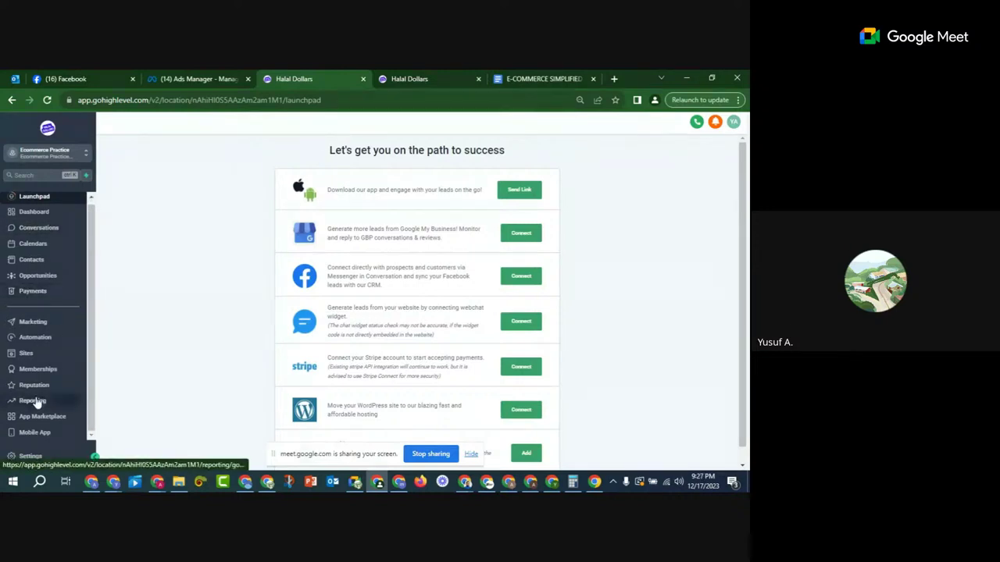
{"action": "left_click", "coordinate": [27, 354]}
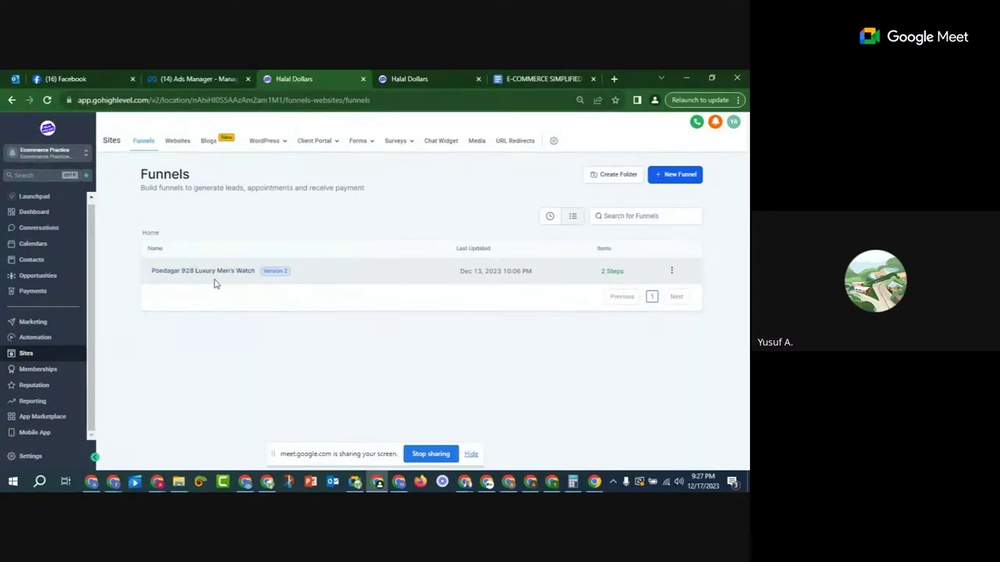
{"action": "left_click", "coordinate": [432, 81]}
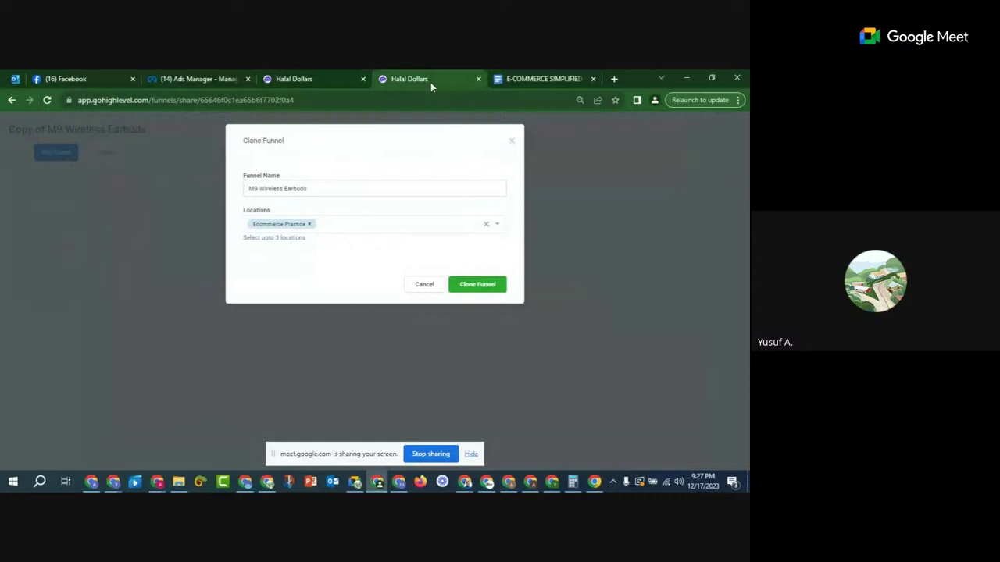
{"action": "left_click", "coordinate": [488, 288]}
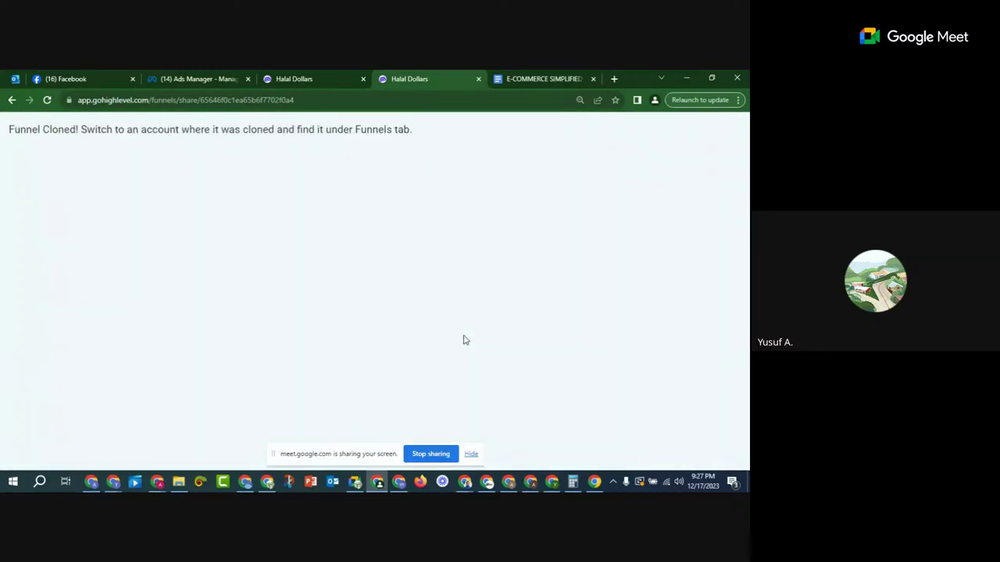
{"action": "left_click_drag", "start_coordinate": [13, 130], "coordinate": [149, 129]}
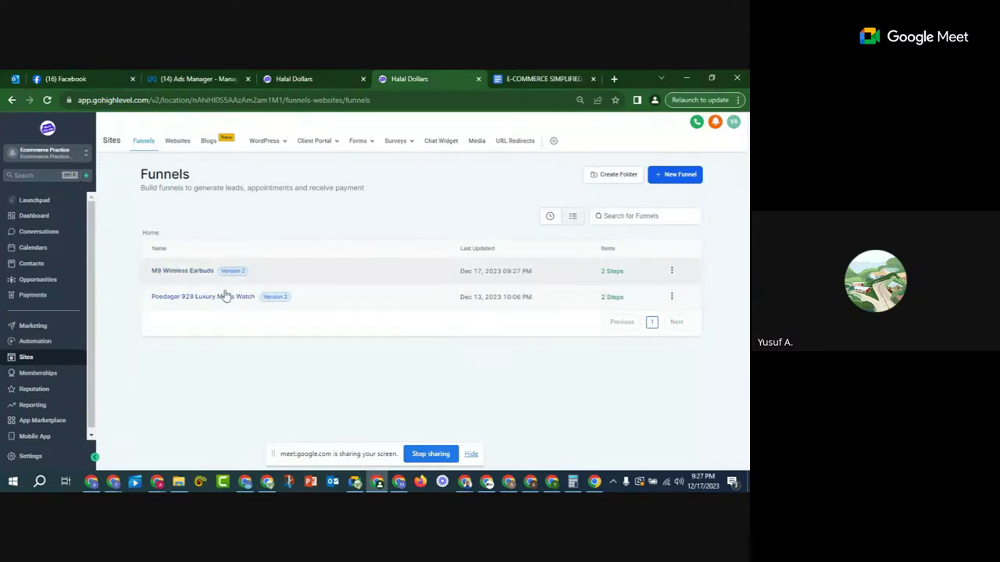
Step: Select the M9 funnel's M17 Wireless Earbuds step and preview its sales page in a new tab
{"action": "left_click", "coordinate": [196, 272]}
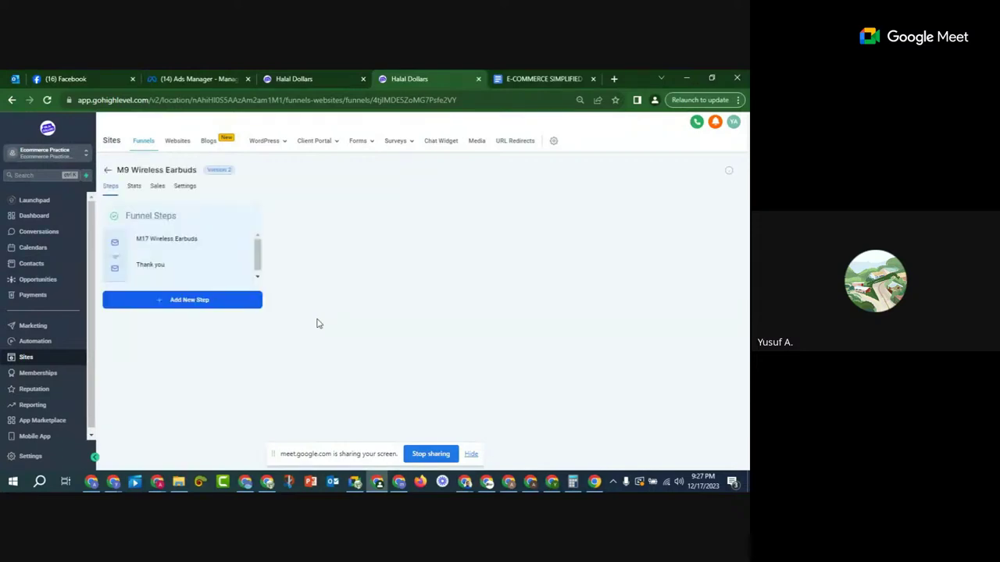
{"action": "left_click", "coordinate": [190, 244]}
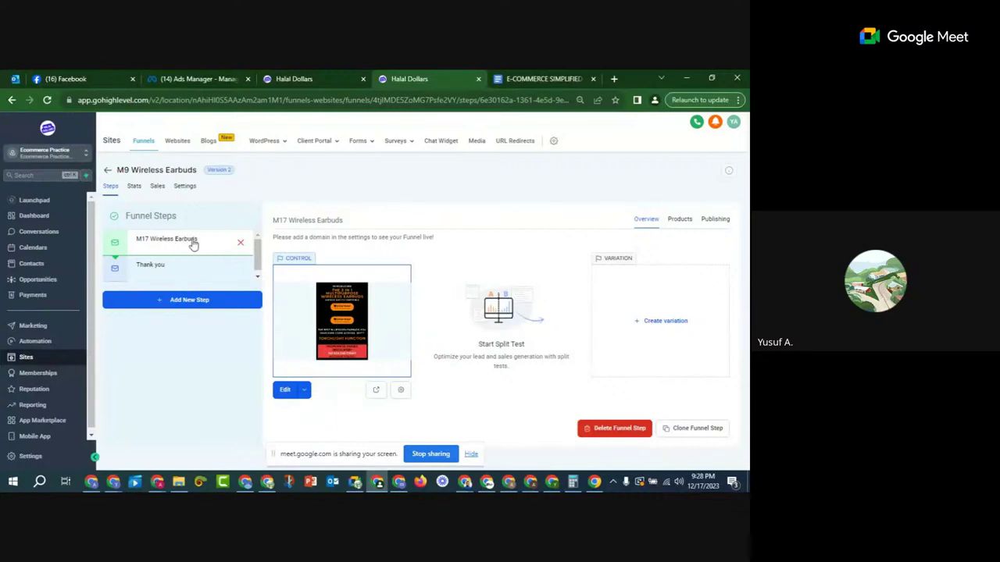
{"action": "left_click", "coordinate": [375, 390]}
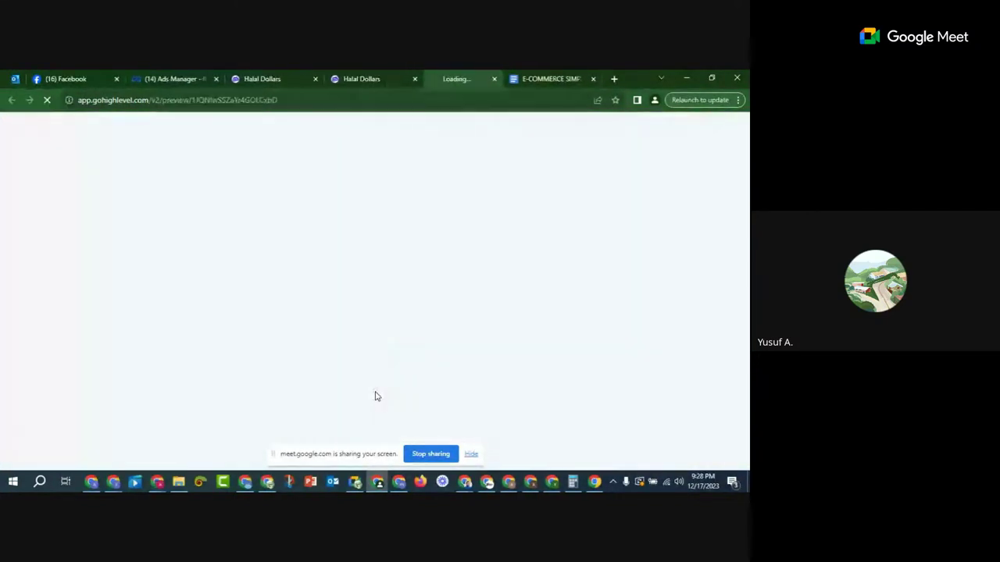
{"action": "left_click", "coordinate": [336, 75]}
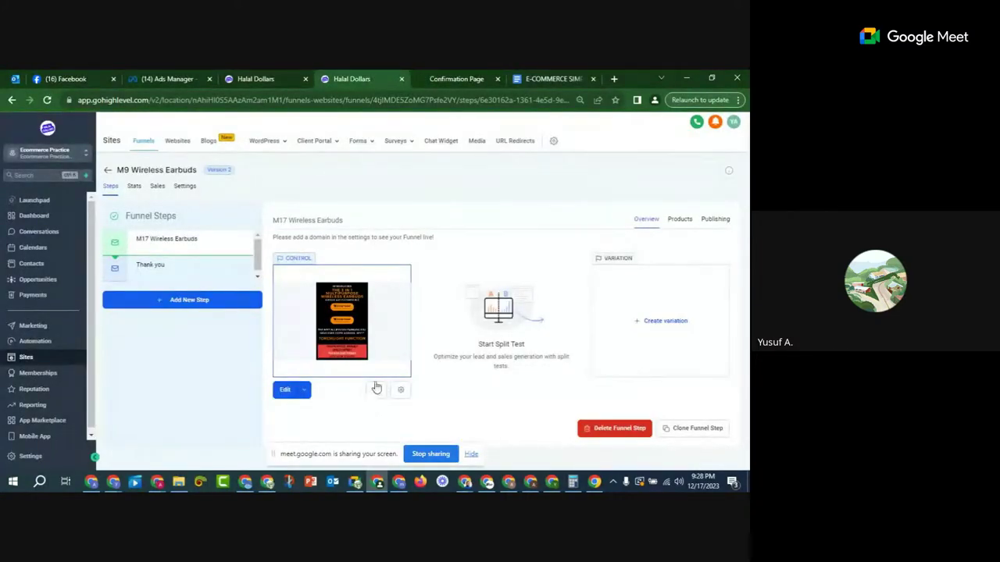
Step: Scroll through the earbuds sales page preview to check its order section
{"action": "left_click", "coordinate": [449, 75]}
{"action": "scroll", "coordinate": [388, 221], "scroll_direction": "down", "scroll_amount": 2}
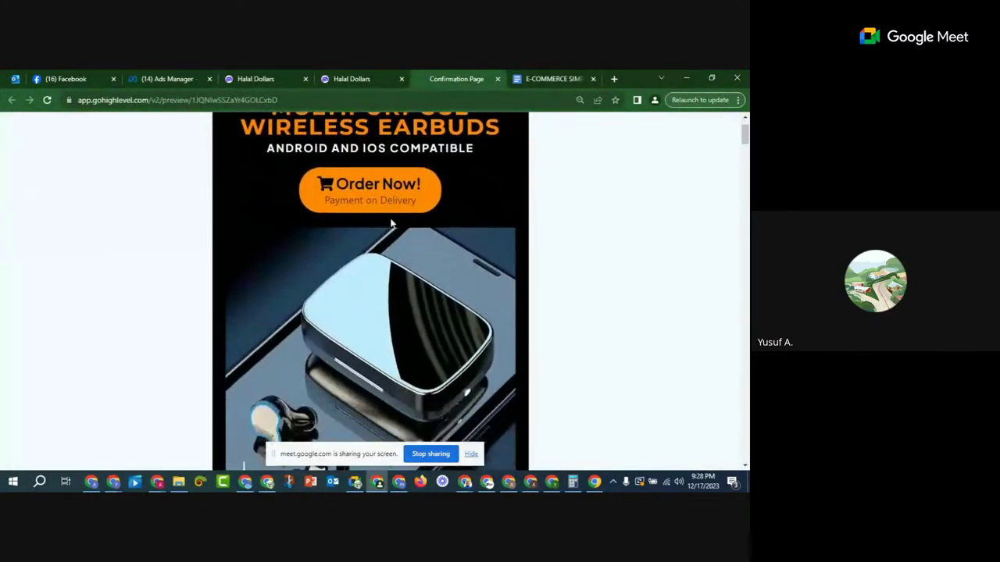
{"action": "scroll", "coordinate": [464, 320], "scroll_direction": "down", "scroll_amount": 15}
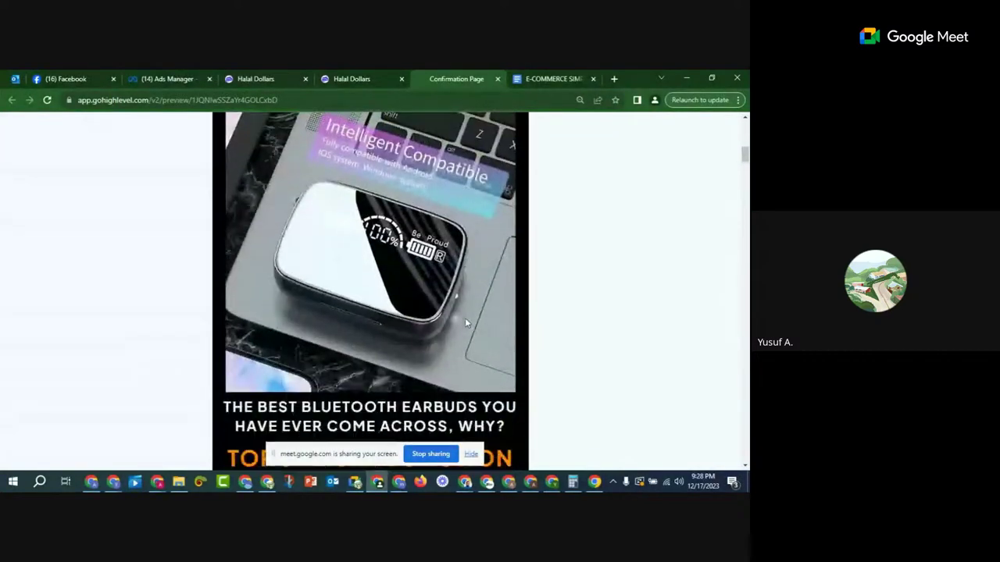
{"action": "scroll", "coordinate": [466, 325], "scroll_direction": "down", "scroll_amount": 10}
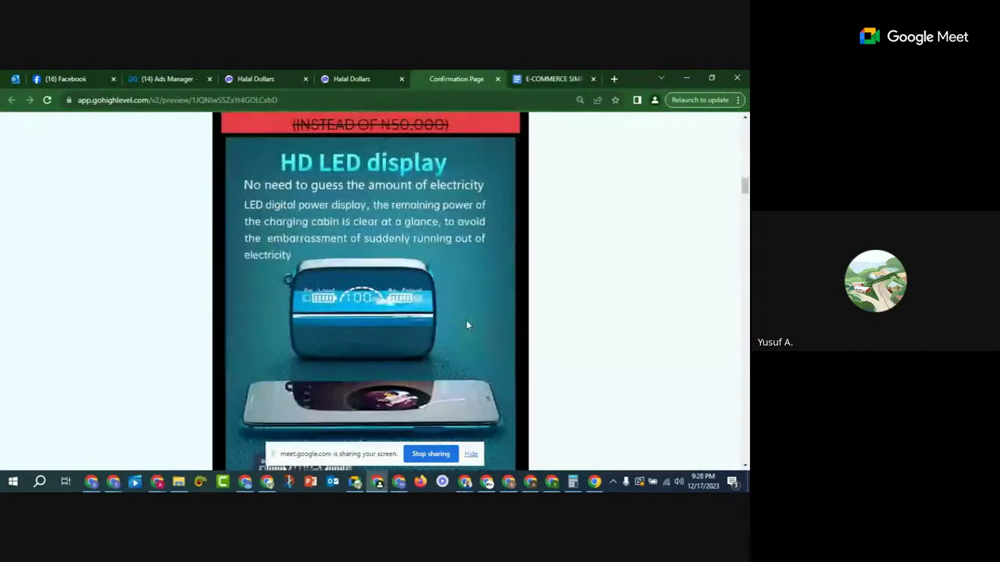
{"action": "scroll", "coordinate": [466, 325], "scroll_direction": "down", "scroll_amount": 12}
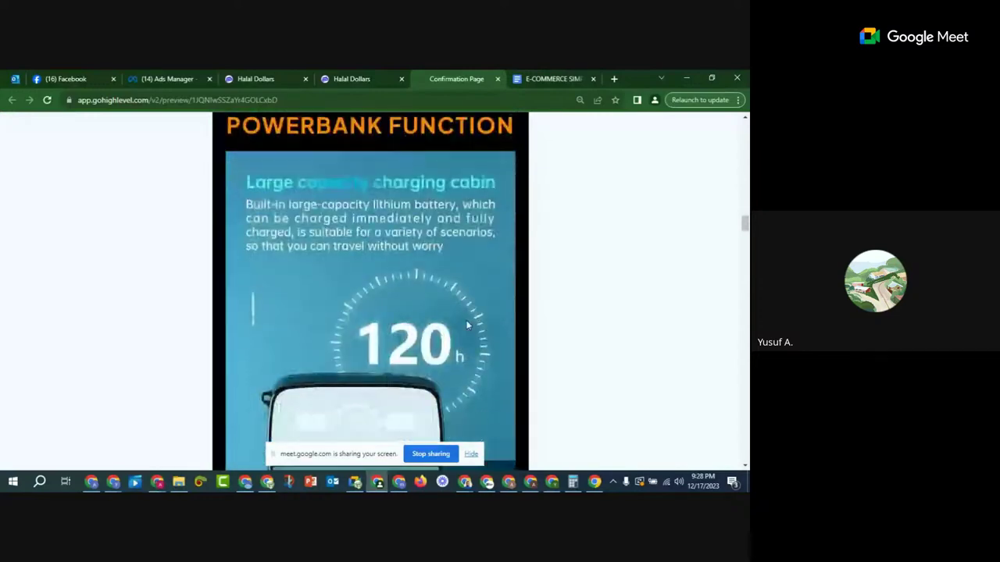
{"action": "scroll", "coordinate": [466, 325], "scroll_direction": "down", "scroll_amount": 12}
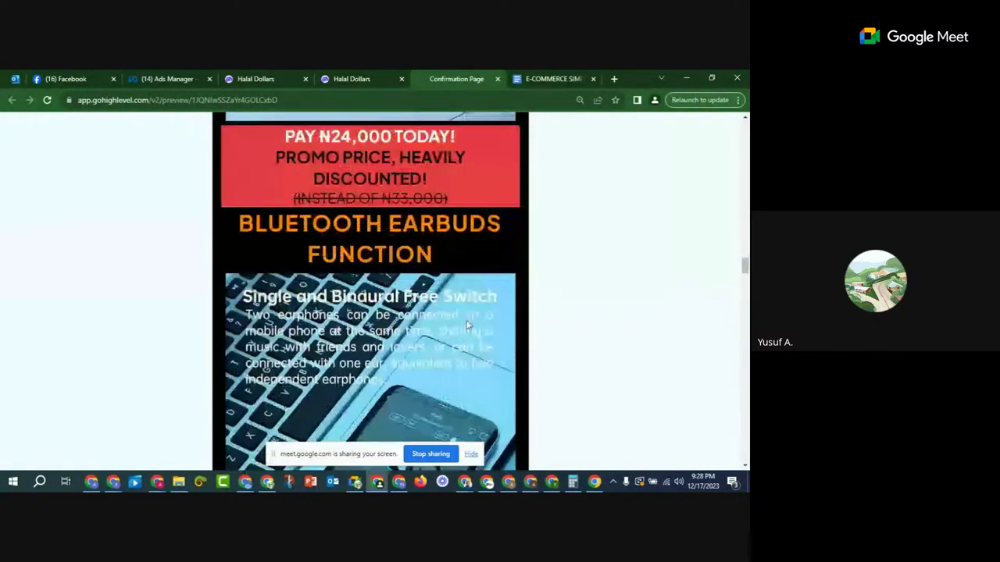
{"action": "scroll", "coordinate": [466, 325], "scroll_direction": "down", "scroll_amount": 12}
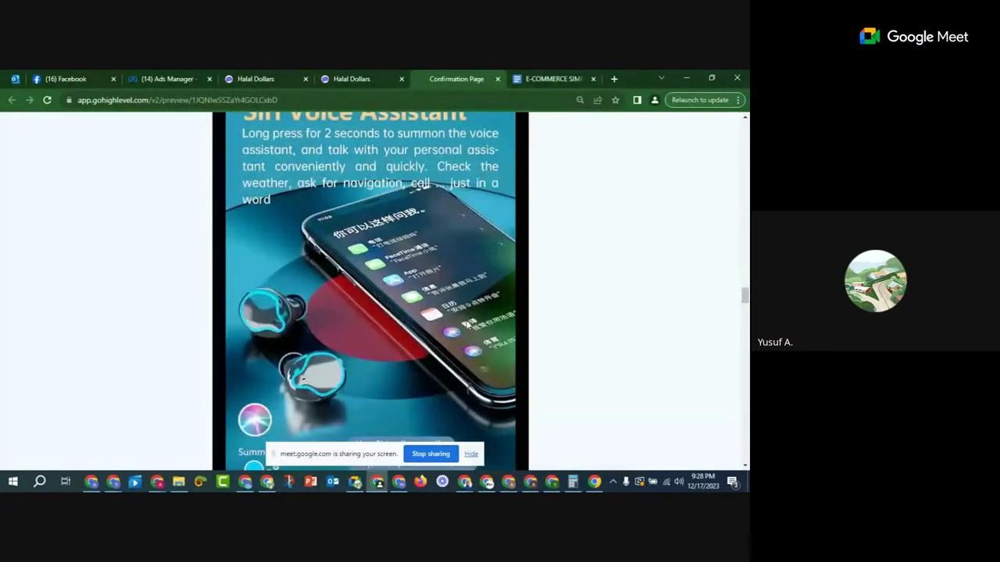
{"action": "scroll", "coordinate": [466, 325], "scroll_direction": "down", "scroll_amount": 12}
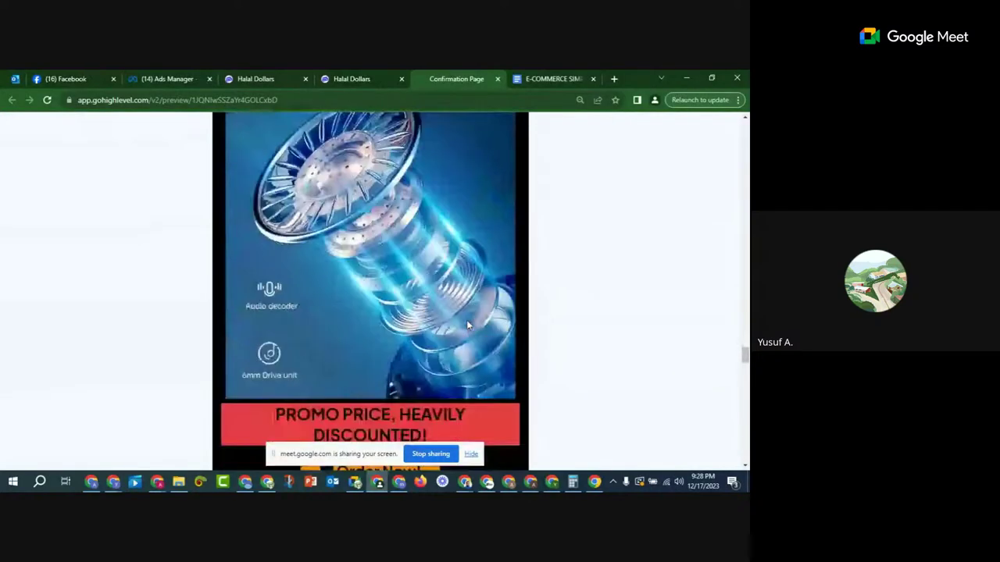
{"action": "scroll", "coordinate": [466, 325], "scroll_direction": "down", "scroll_amount": 12}
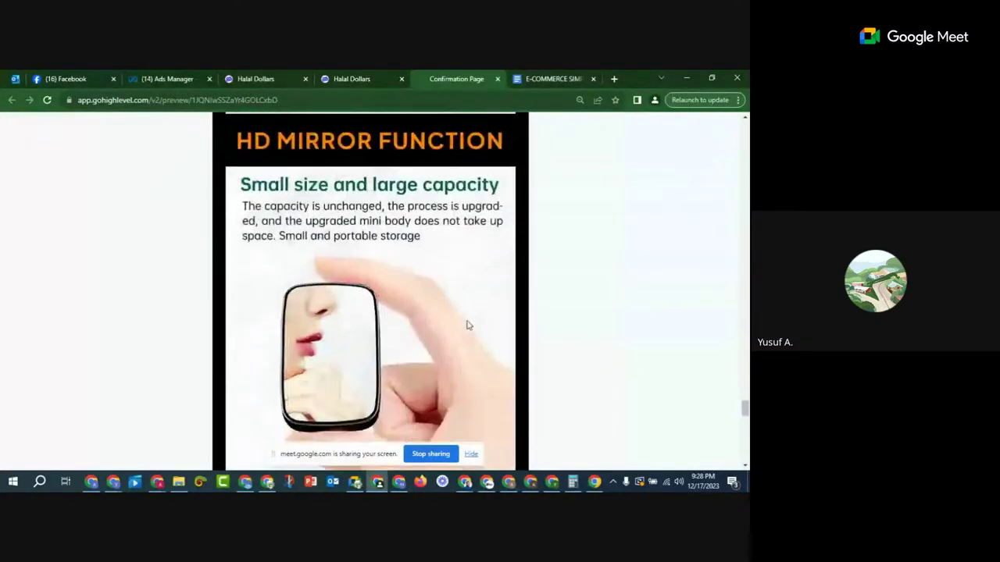
{"action": "scroll", "coordinate": [466, 325], "scroll_direction": "down", "scroll_amount": 12}
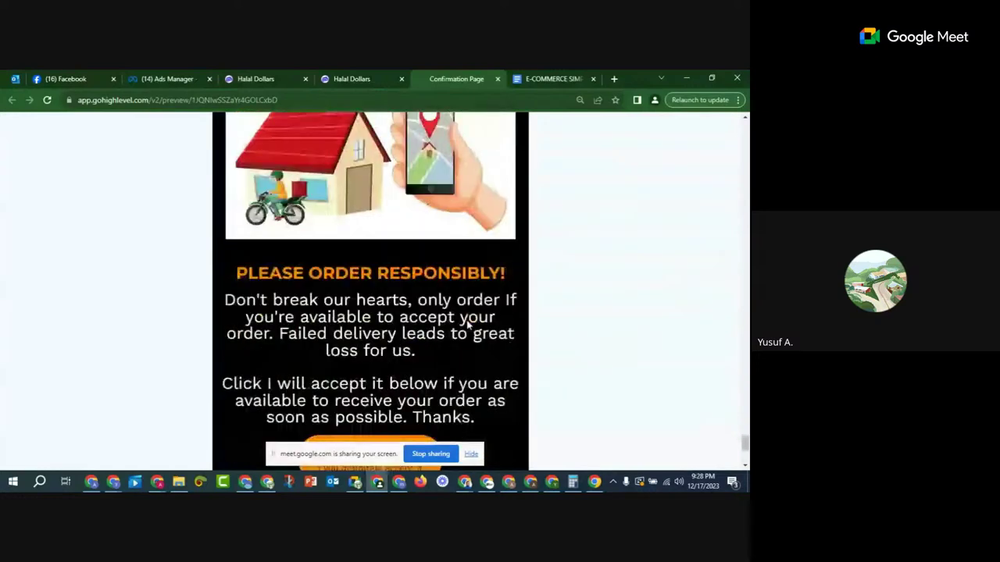
{"action": "scroll", "coordinate": [468, 325], "scroll_direction": "down", "scroll_amount": 3}
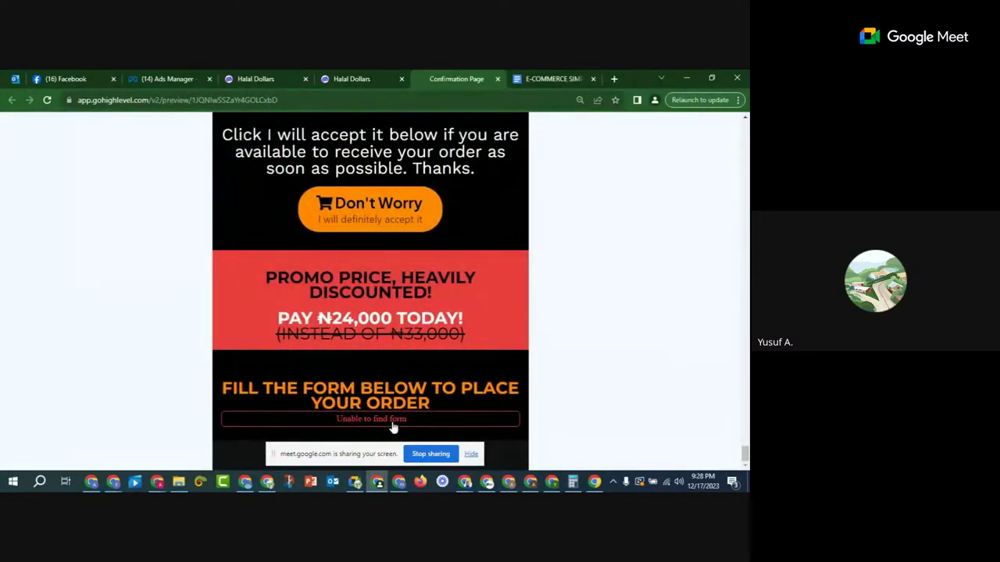
{"action": "left_click", "coordinate": [373, 78]}
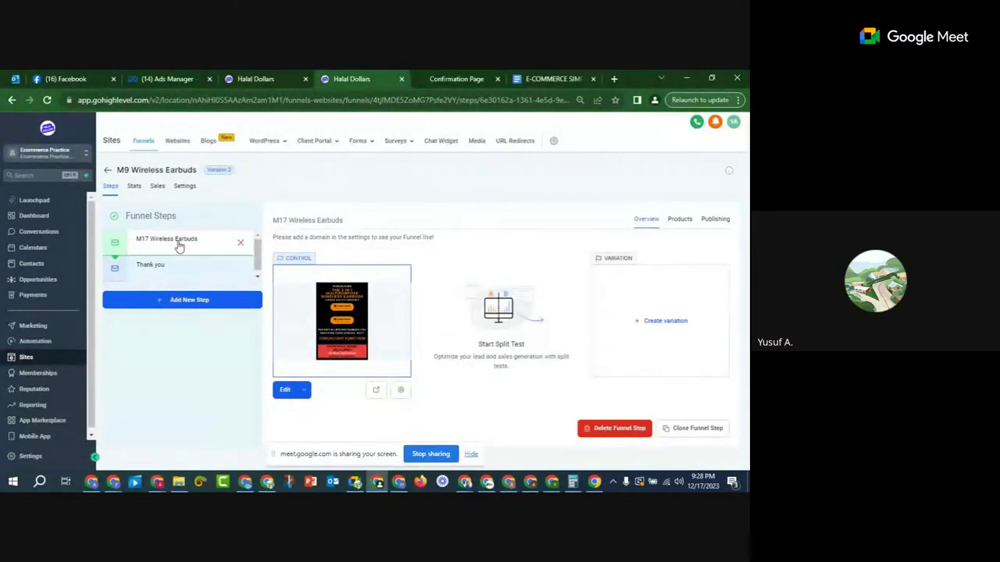
Step: Review the Thank you step's confirmation page, then return to the M17 Wireless Earbuds step
{"action": "left_click", "coordinate": [176, 275]}
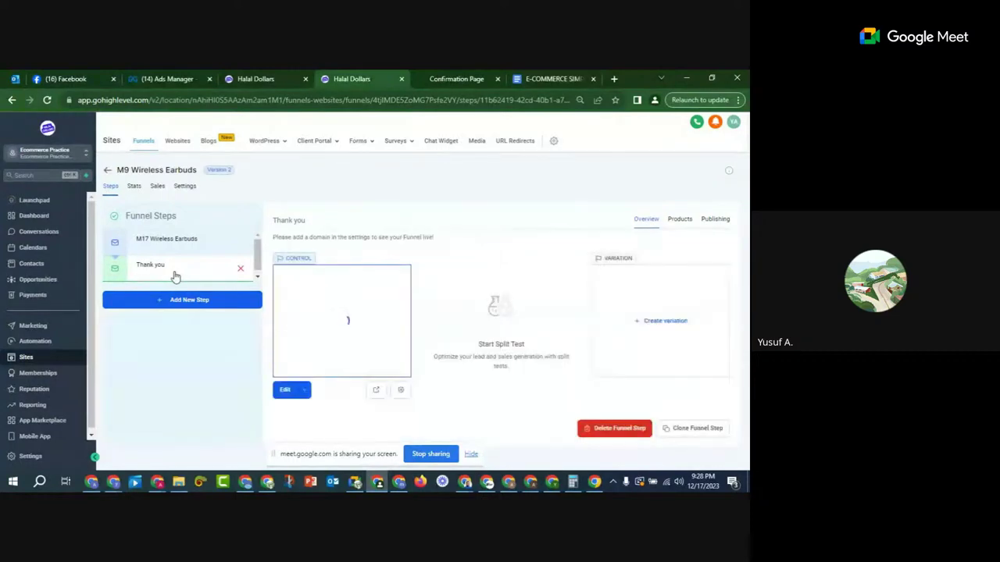
{"action": "left_click", "coordinate": [179, 241]}
{"action": "left_click", "coordinate": [181, 270]}
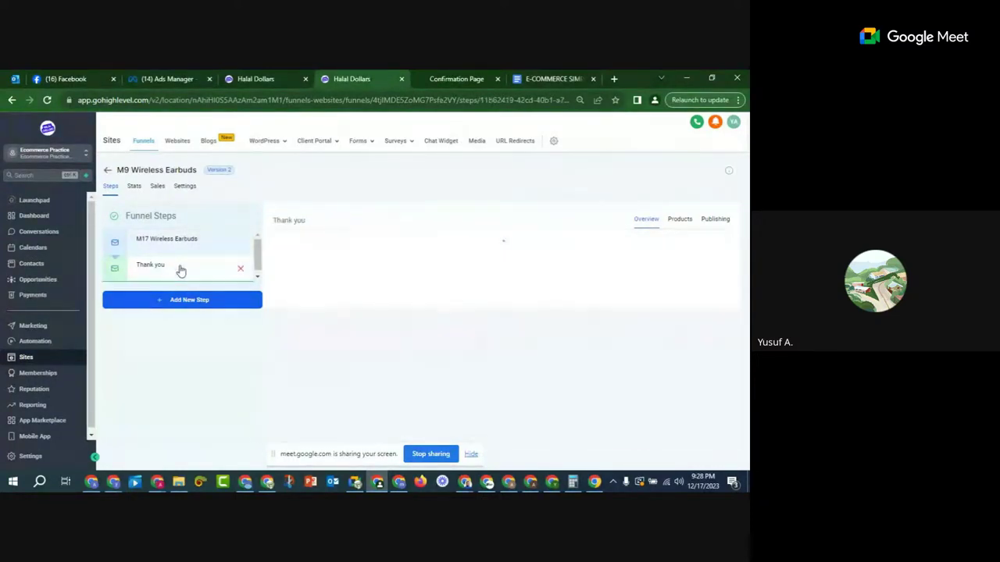
{"action": "left_click", "coordinate": [460, 81]}
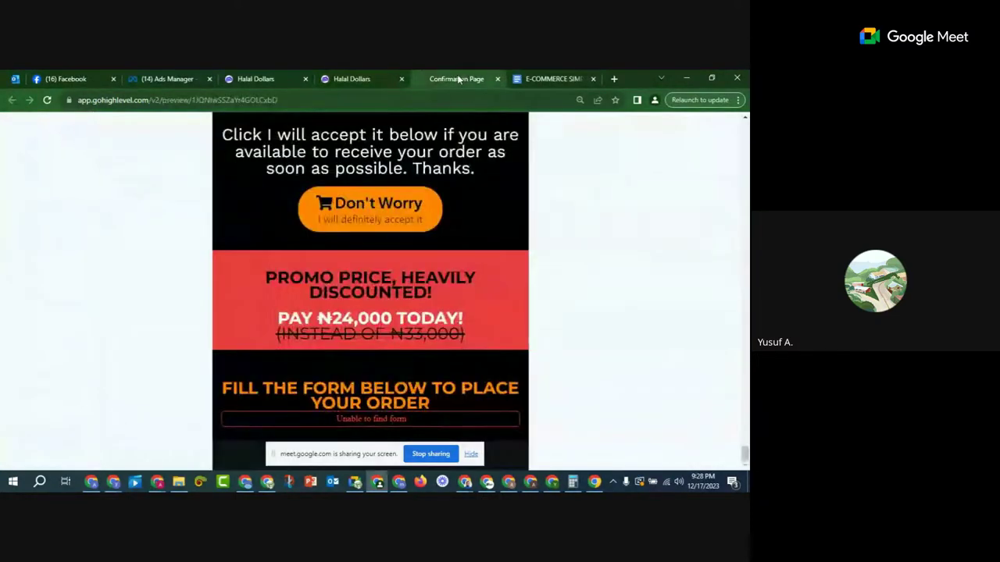
{"action": "left_click", "coordinate": [343, 78]}
{"action": "left_click", "coordinate": [191, 247]}
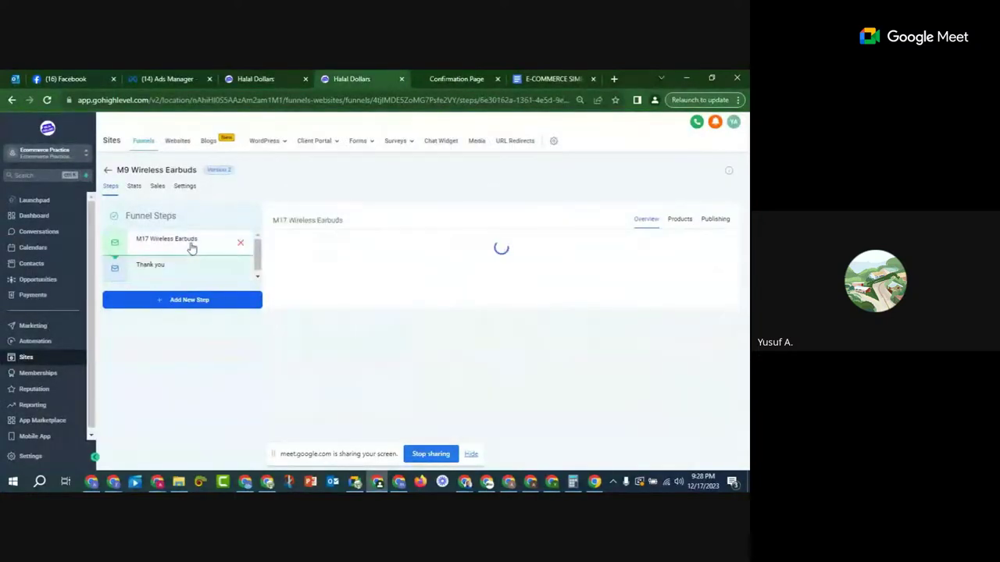
{"action": "mouse_move", "coordinate": [360, 143]}
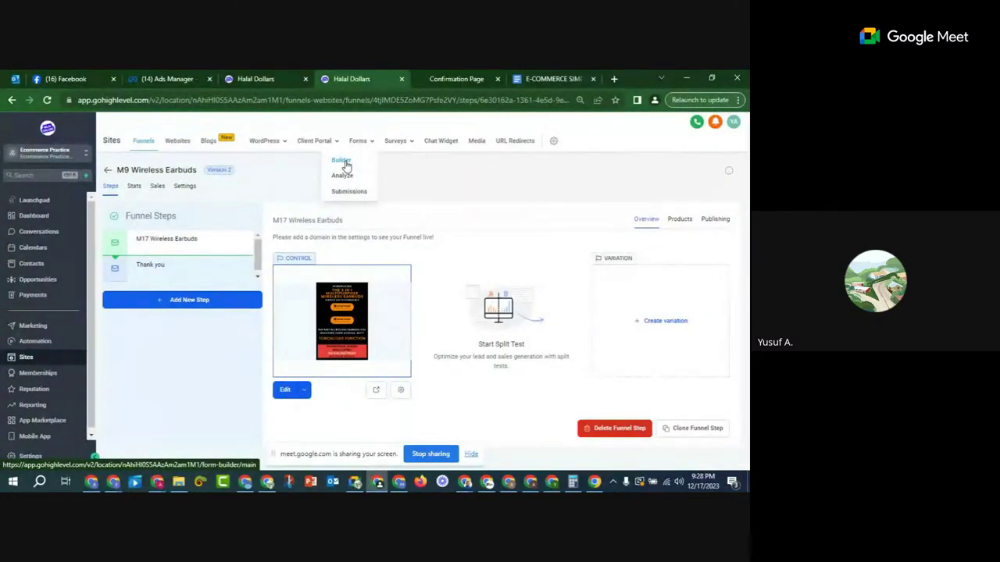
Step: Duplicate the Poedagar form in the Forms Builder under the name 'Earbuds'
{"action": "left_click", "coordinate": [346, 166]}
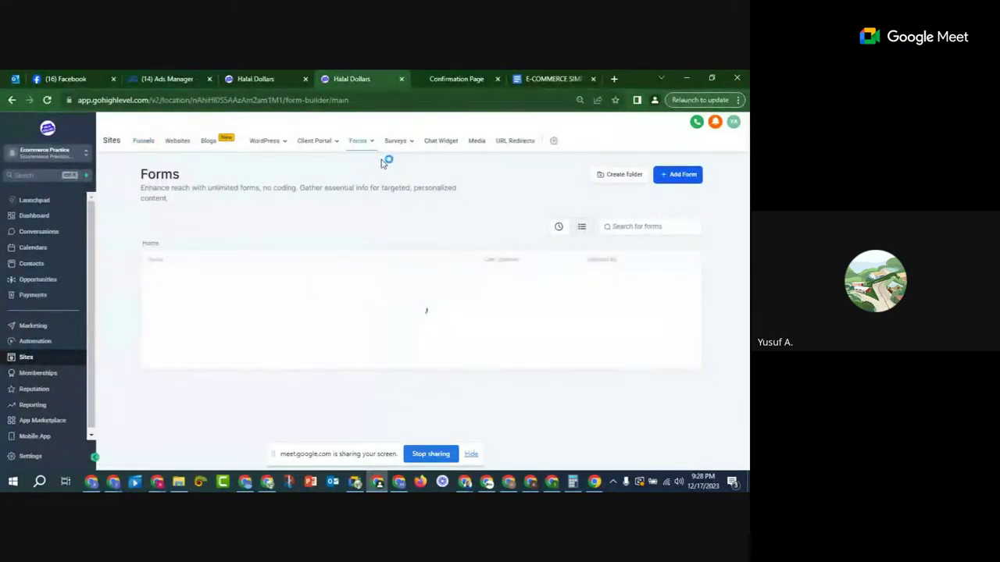
{"action": "mouse_move", "coordinate": [396, 147]}
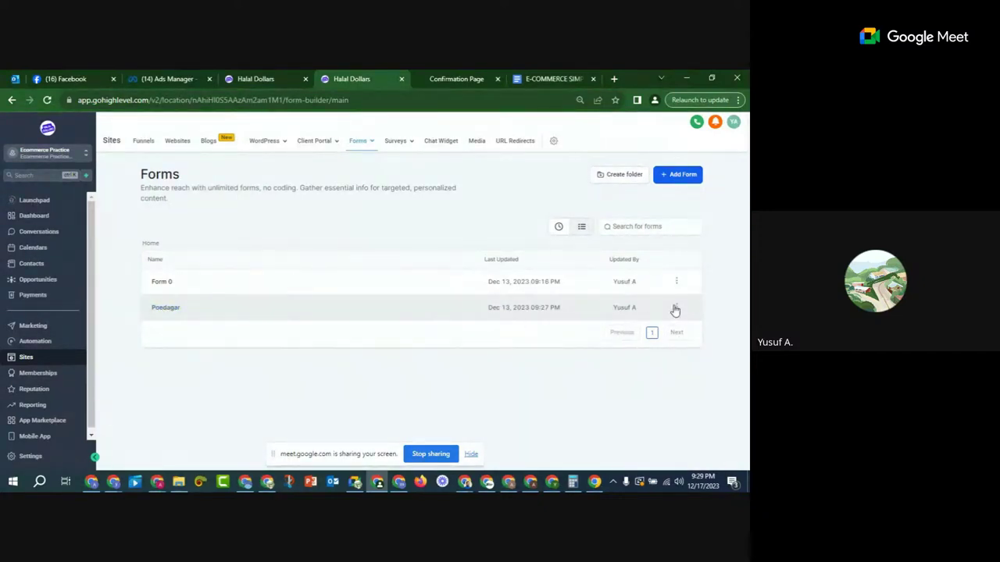
{"action": "left_click", "coordinate": [677, 308]}
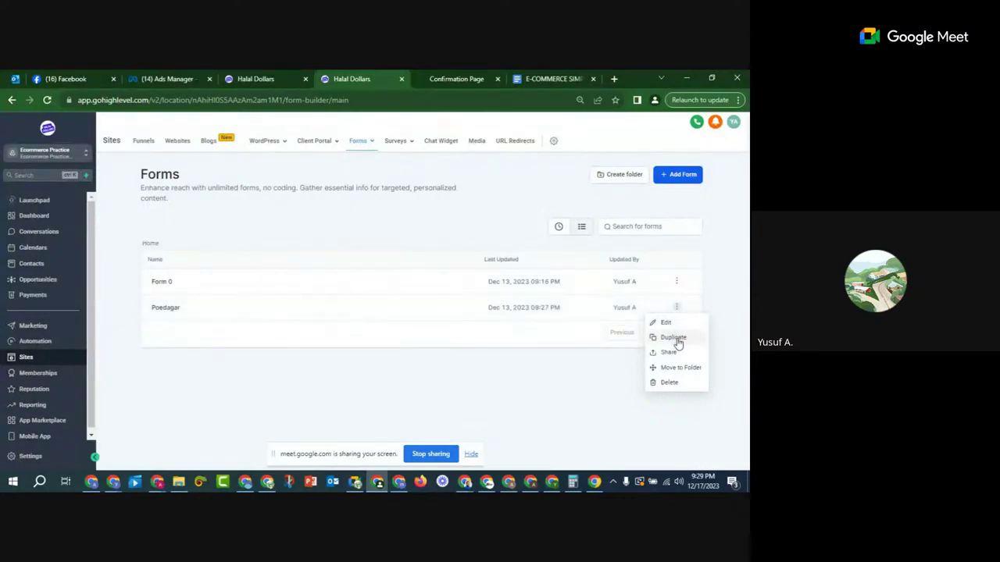
{"action": "left_click", "coordinate": [681, 341]}
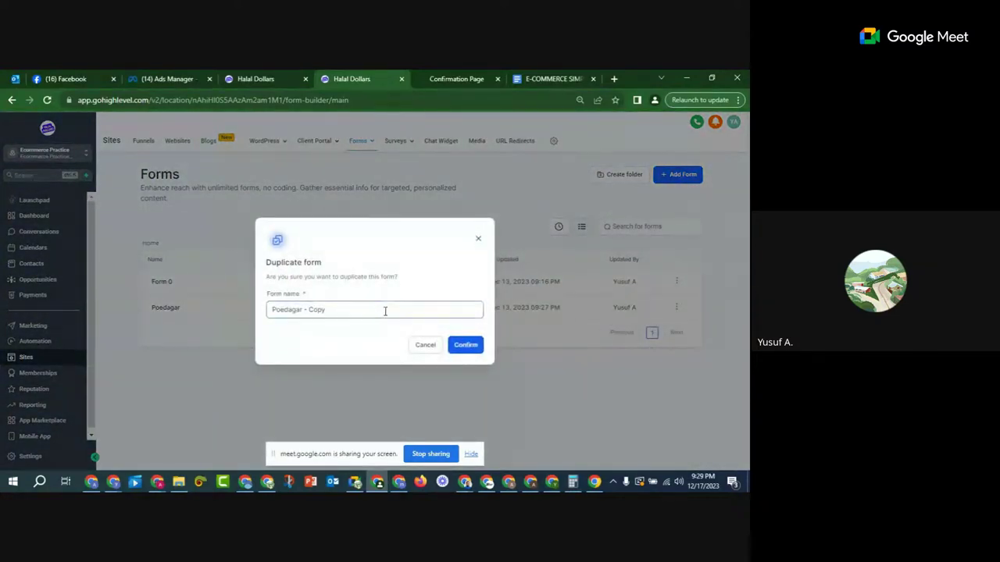
{"action": "left_click_drag", "start_coordinate": [350, 307], "coordinate": [235, 311]}
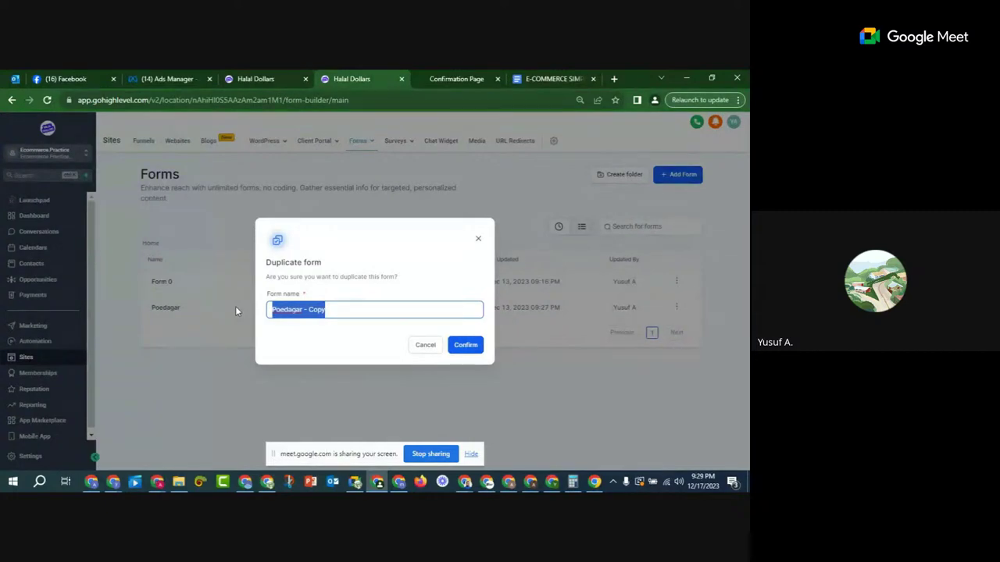
{"action": "type", "text": "Earbud"}
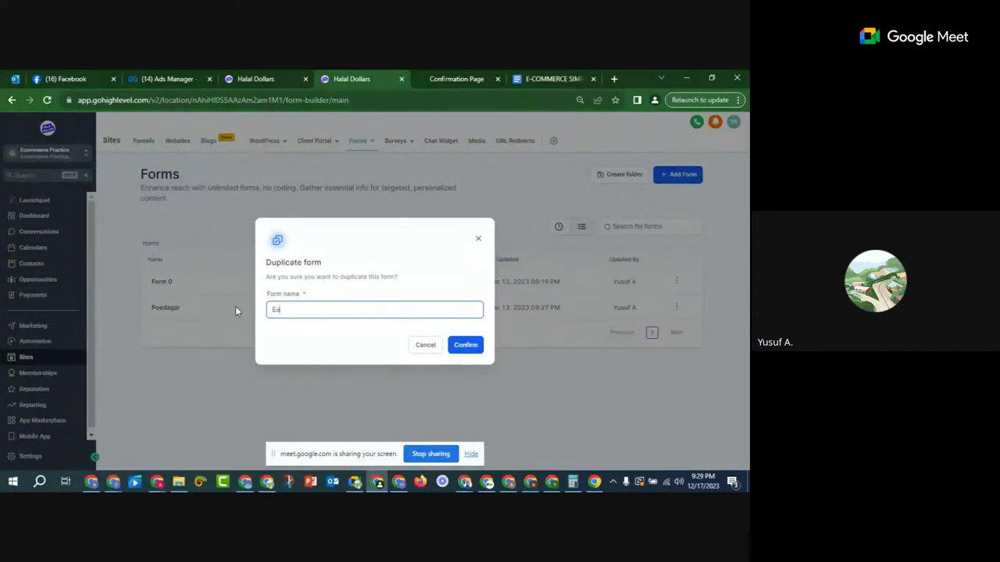
{"action": "type", "text": "s"}
{"action": "left_click", "coordinate": [468, 345]}
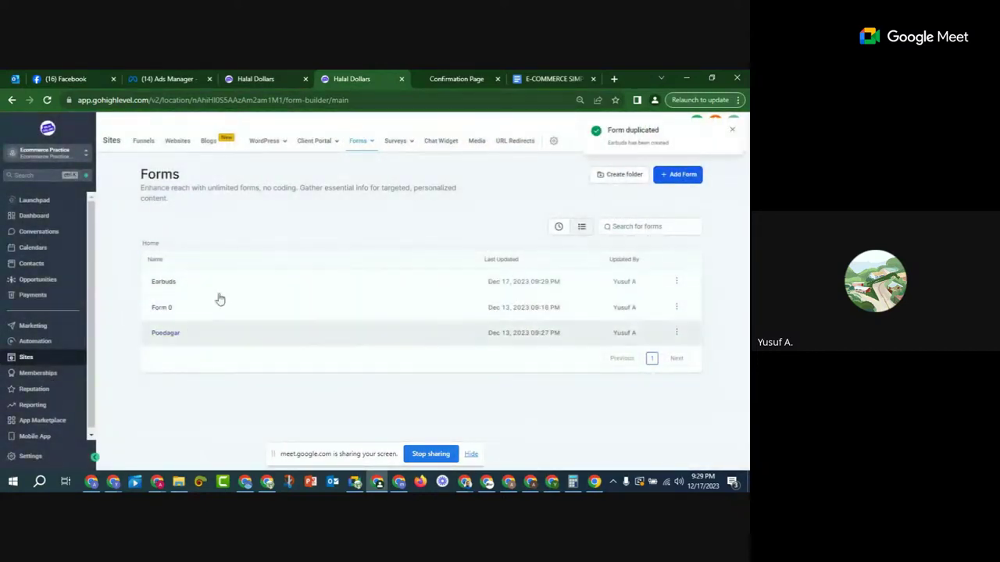
{"action": "left_click", "coordinate": [163, 282]}
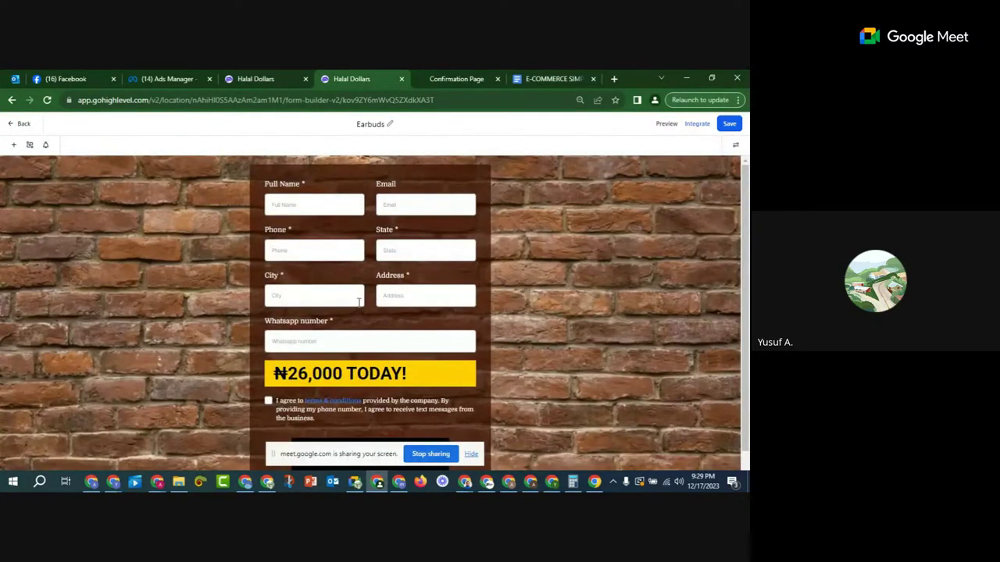
{"action": "scroll", "coordinate": [329, 286], "scroll_direction": "down", "scroll_amount": 1}
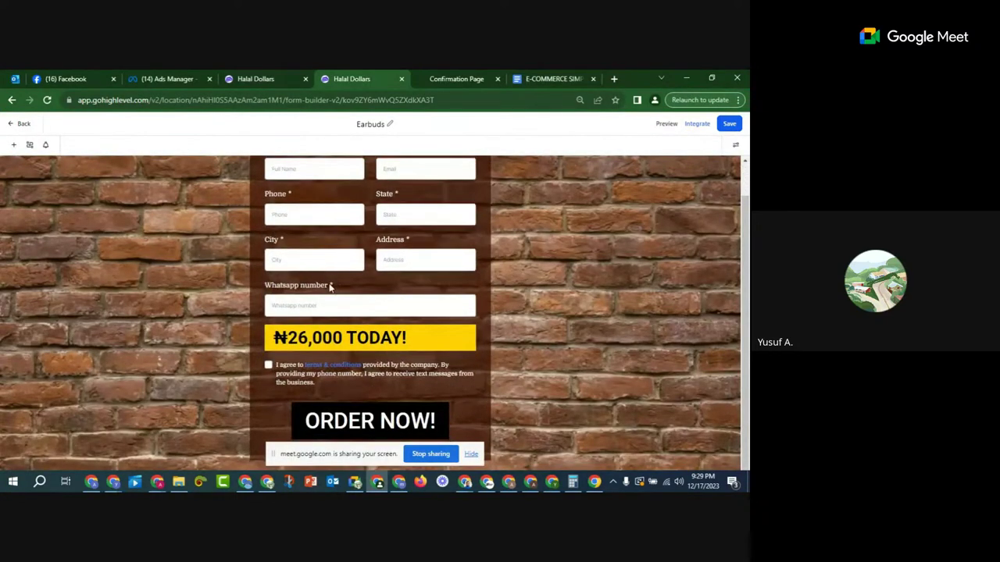
{"action": "scroll", "coordinate": [331, 285], "scroll_direction": "up", "scroll_amount": 1}
{"action": "scroll", "coordinate": [344, 230], "scroll_direction": "down", "scroll_amount": 1}
{"action": "scroll", "coordinate": [422, 297], "scroll_direction": "up", "scroll_amount": 1}
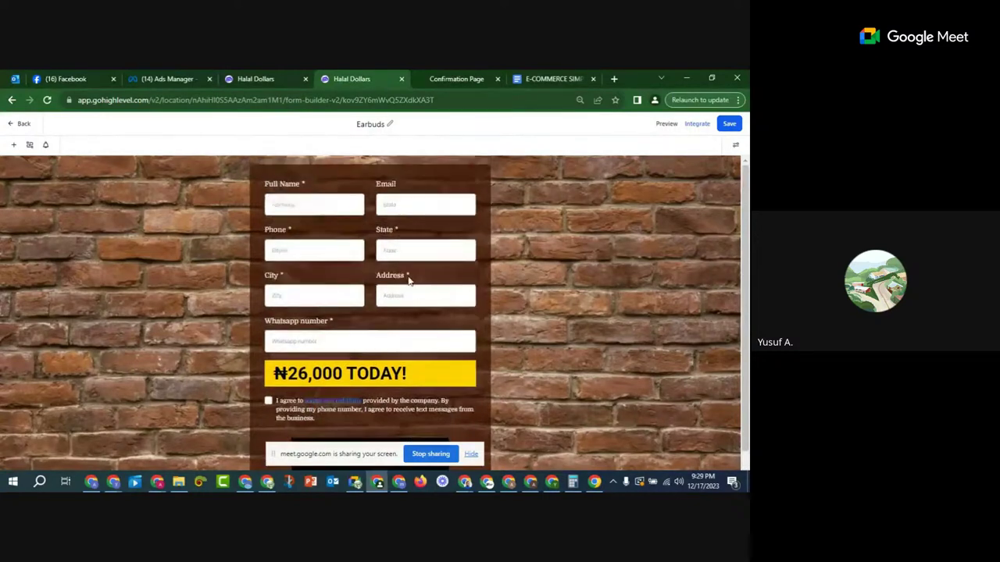
{"action": "left_click", "coordinate": [22, 123]}
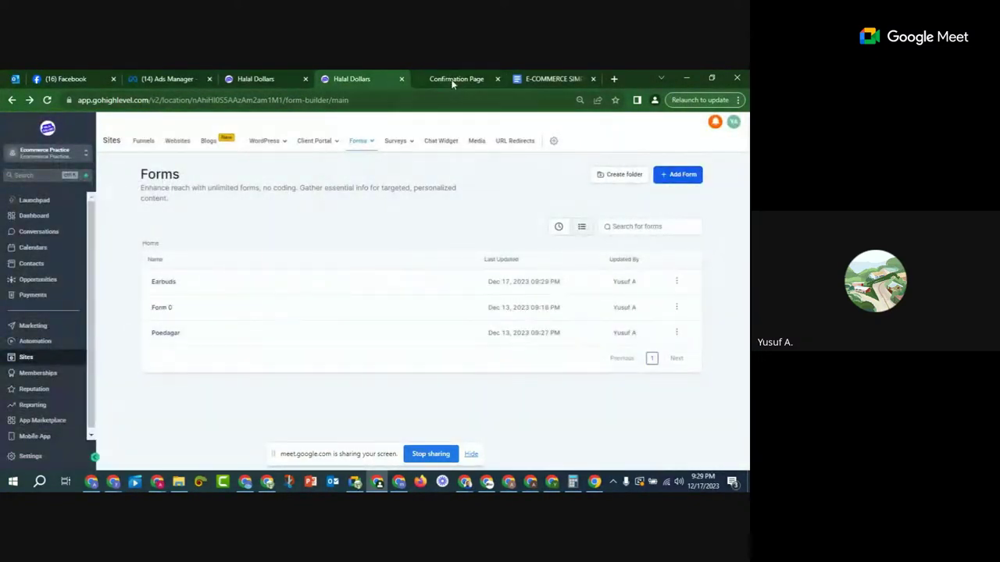
Step: Close the redundant extra tab and open the M9 Wireless Earbuds funnel
{"action": "left_click", "coordinate": [260, 79]}
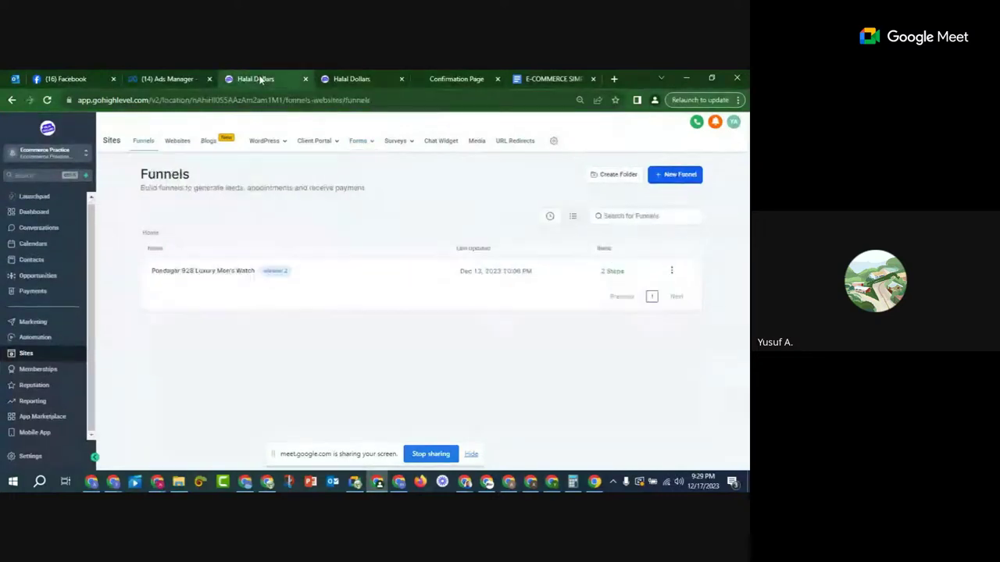
{"action": "left_click", "coordinate": [353, 79]}
{"action": "left_click", "coordinate": [305, 78]}
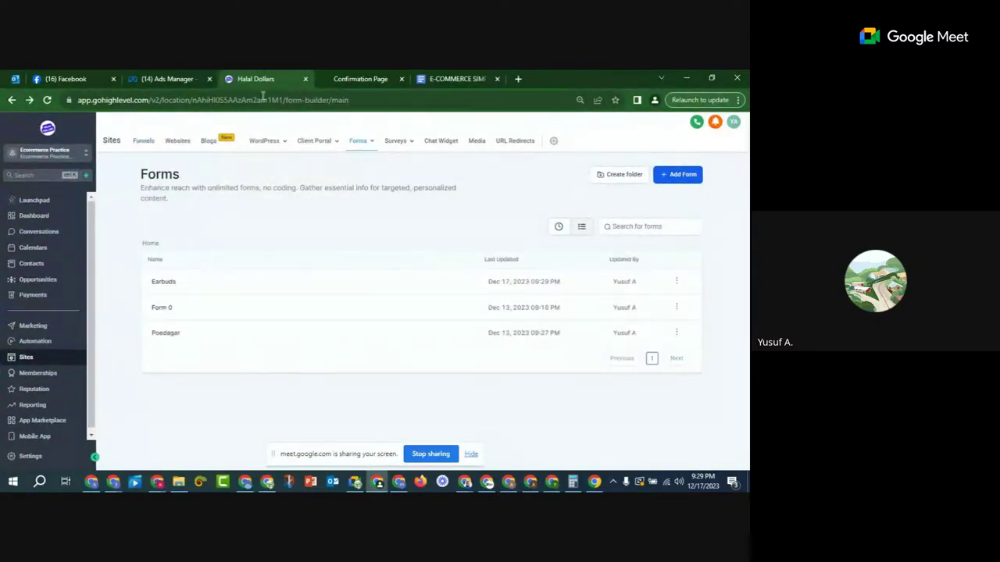
{"action": "left_click", "coordinate": [147, 146]}
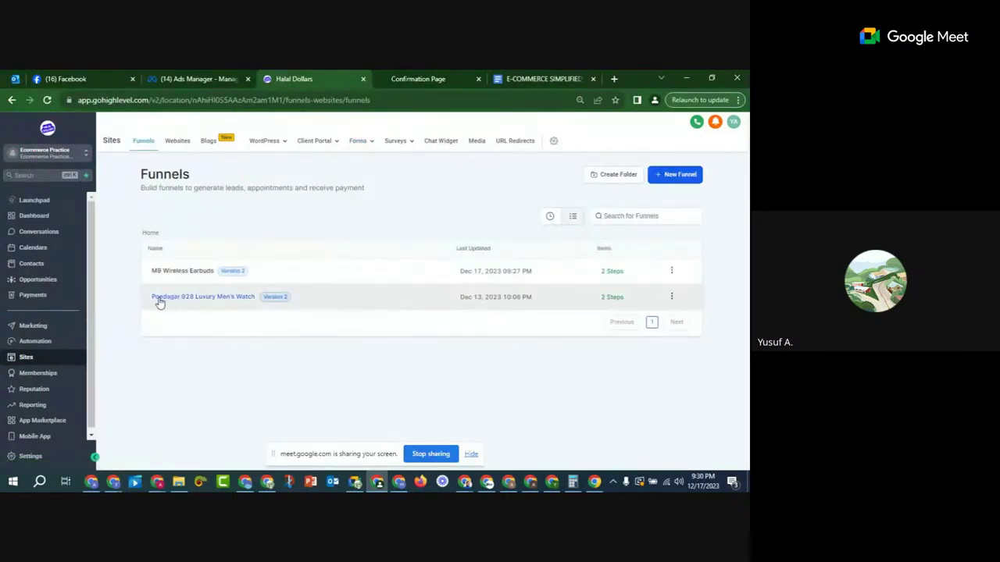
{"action": "left_click", "coordinate": [195, 273]}
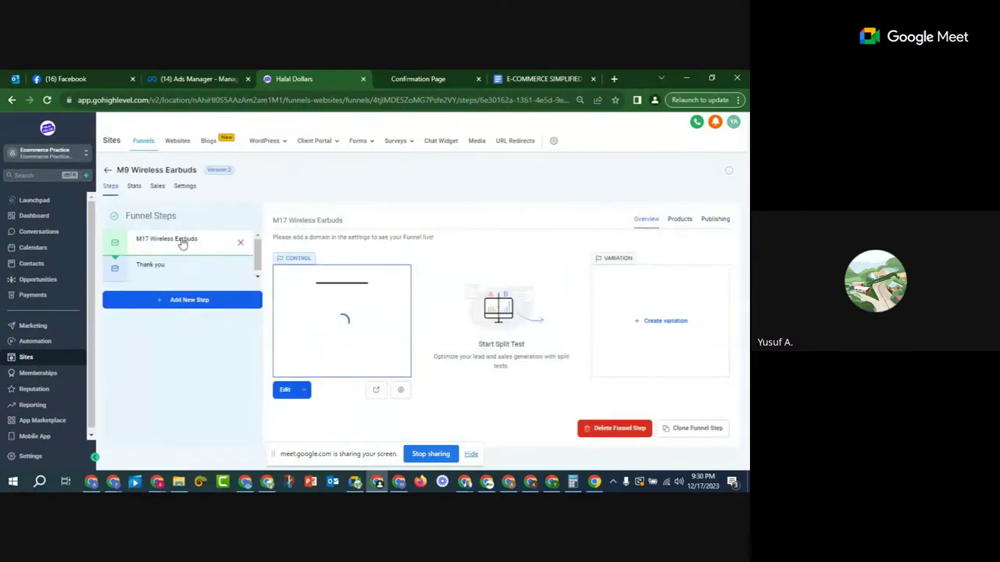
Step: Open the M17 Wireless Earbuds page in the builder in a new tab
{"action": "left_click", "coordinate": [178, 267]}
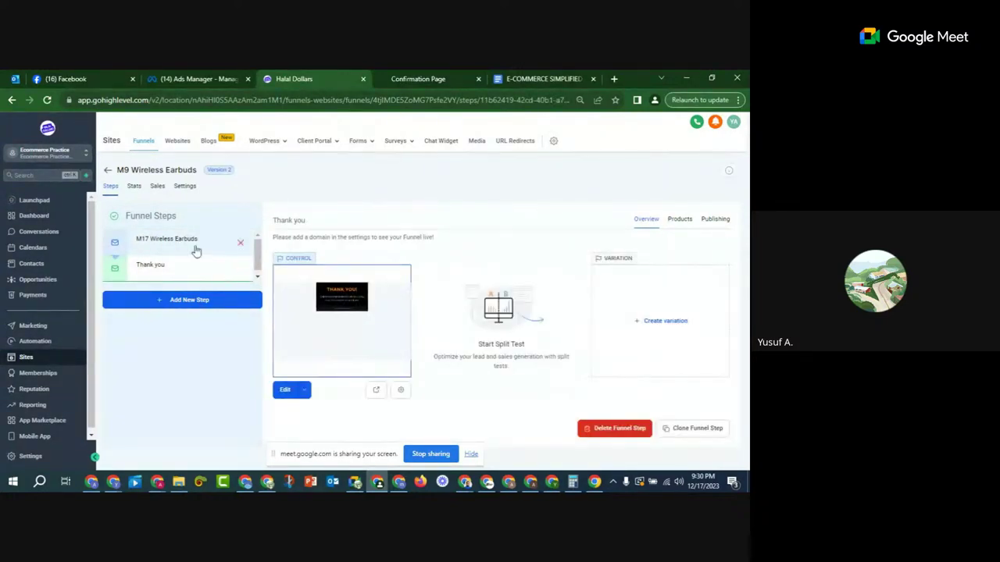
{"action": "left_click", "coordinate": [196, 246]}
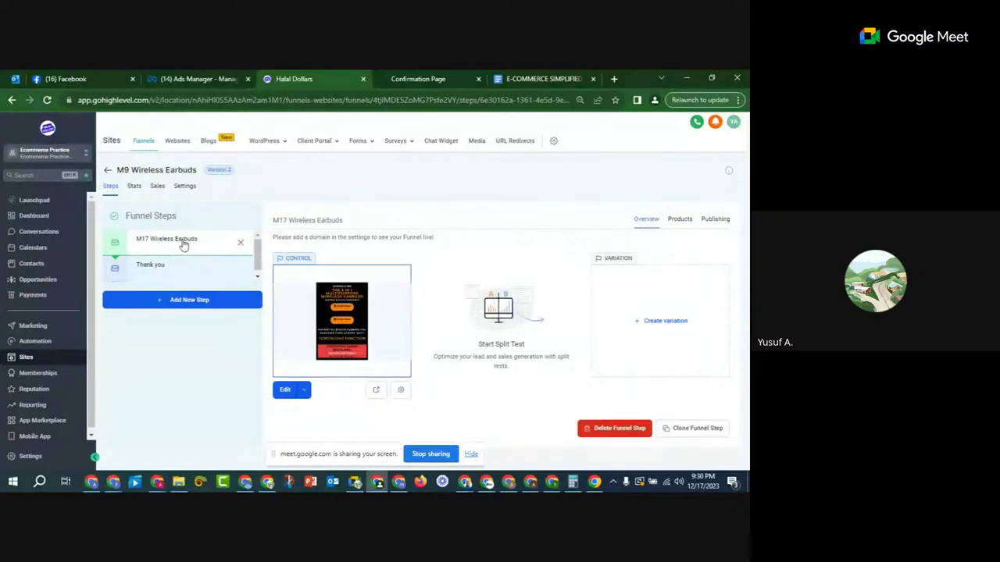
{"action": "left_click", "coordinate": [305, 391]}
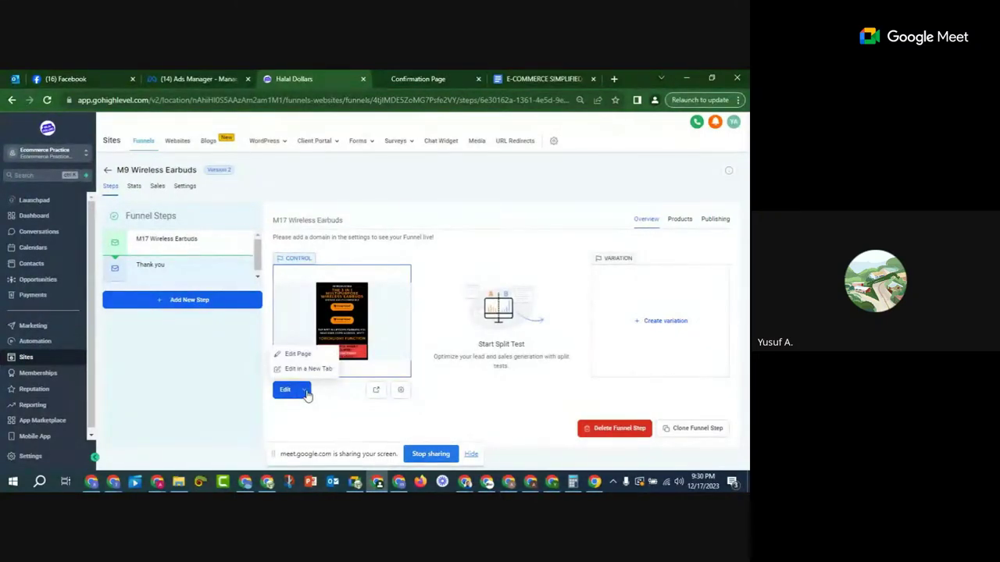
{"action": "left_click", "coordinate": [306, 367]}
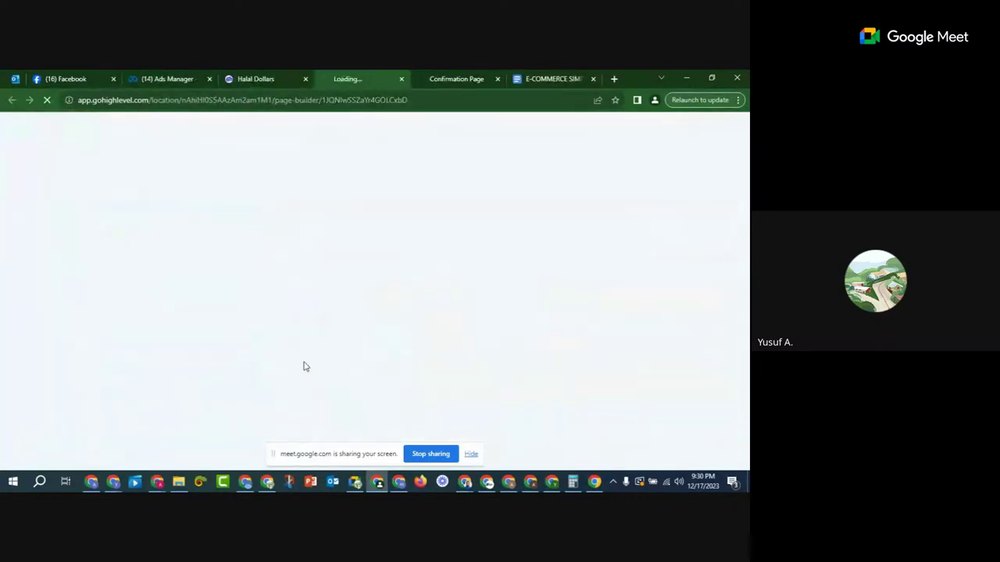
{"action": "left_click", "coordinate": [275, 77]}
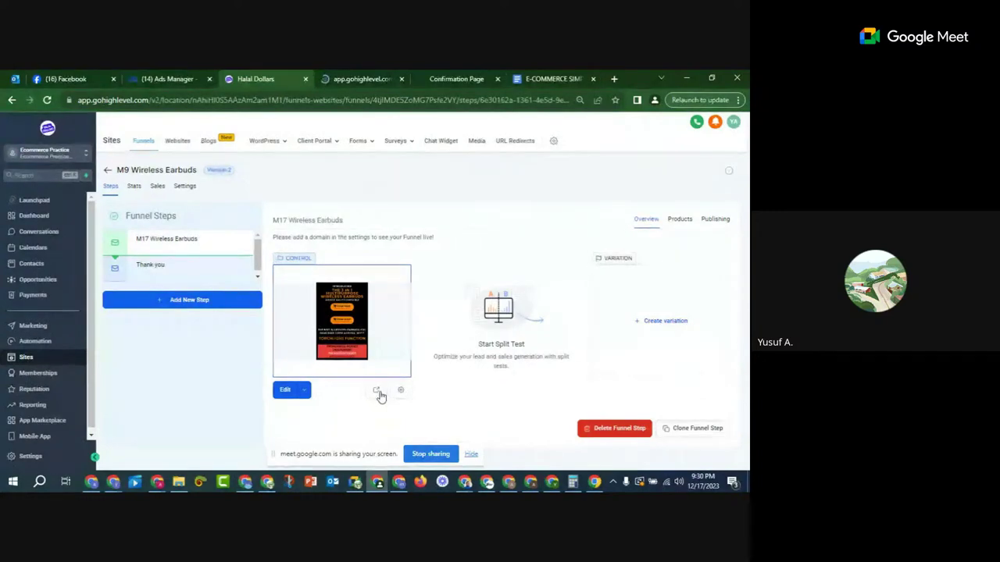
{"action": "left_click", "coordinate": [304, 392]}
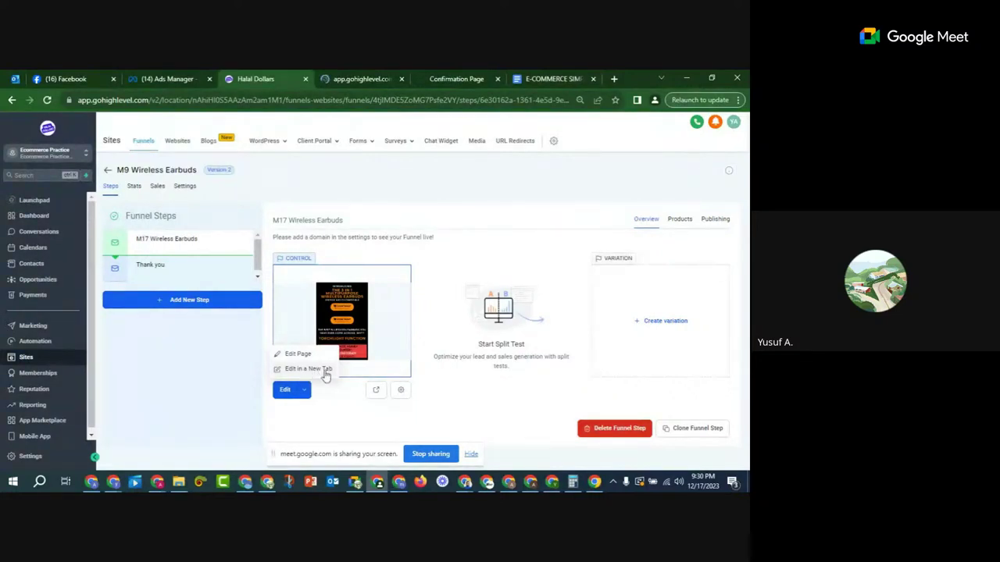
{"action": "left_click", "coordinate": [342, 409]}
Step: Select the order section's empty form element and list its available forms in Form Settings
{"action": "left_click", "coordinate": [343, 78]}
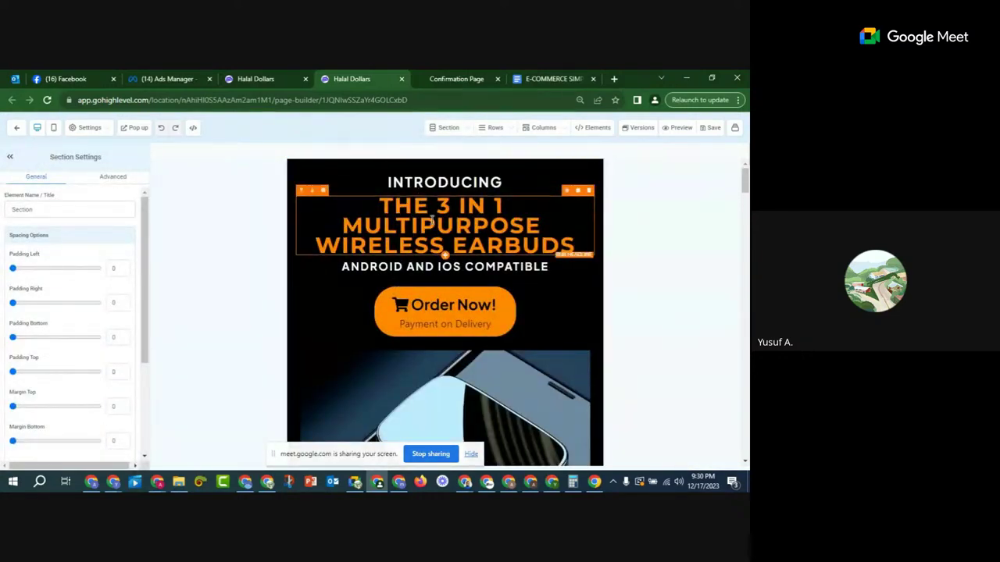
{"action": "scroll", "coordinate": [431, 221], "scroll_direction": "down", "scroll_amount": 5}
{"action": "scroll", "coordinate": [432, 221], "scroll_direction": "up", "scroll_amount": 5}
{"action": "scroll", "coordinate": [614, 225], "scroll_direction": "down", "scroll_amount": 3}
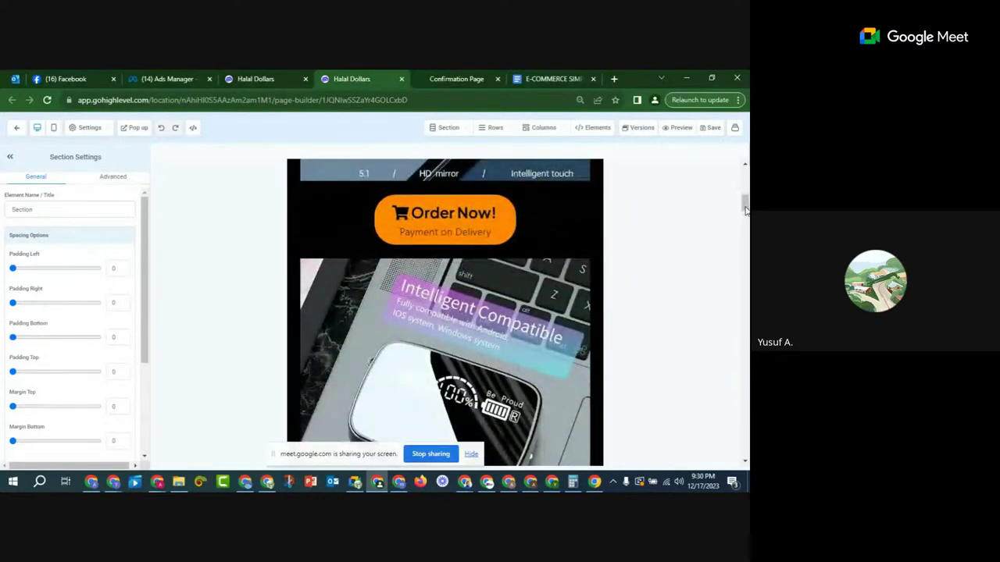
{"action": "left_click_drag", "start_coordinate": [745, 207], "coordinate": [745, 450]}
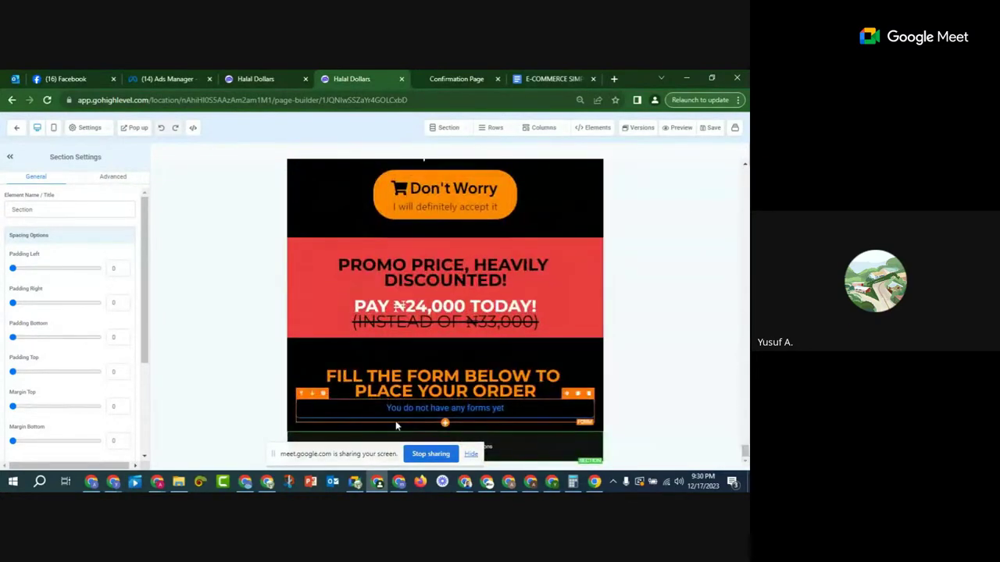
{"action": "left_click", "coordinate": [491, 416]}
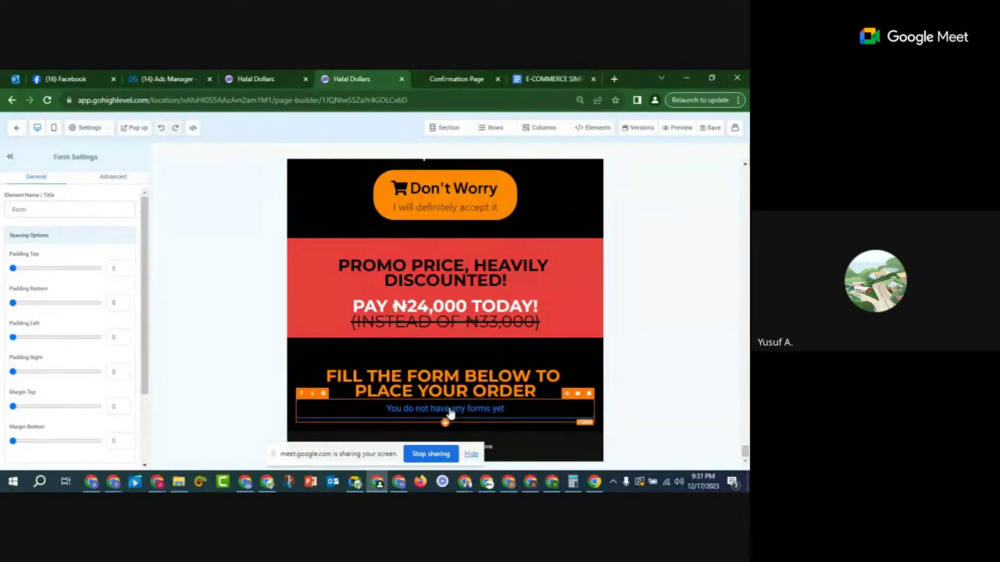
{"action": "scroll", "coordinate": [82, 317], "scroll_direction": "down", "scroll_amount": 3}
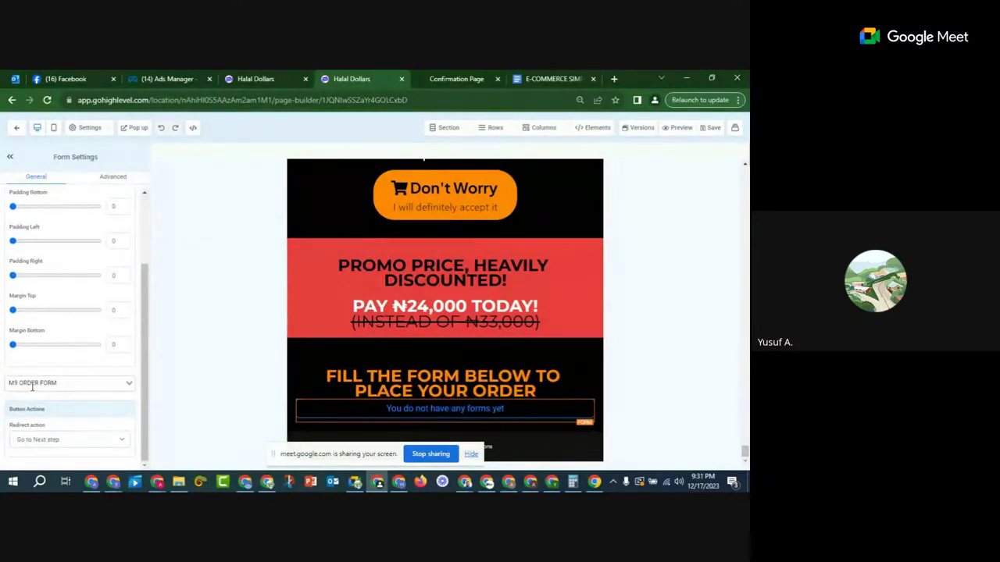
{"action": "left_click", "coordinate": [33, 384]}
{"action": "left_click", "coordinate": [37, 383]}
{"action": "left_click", "coordinate": [40, 384]}
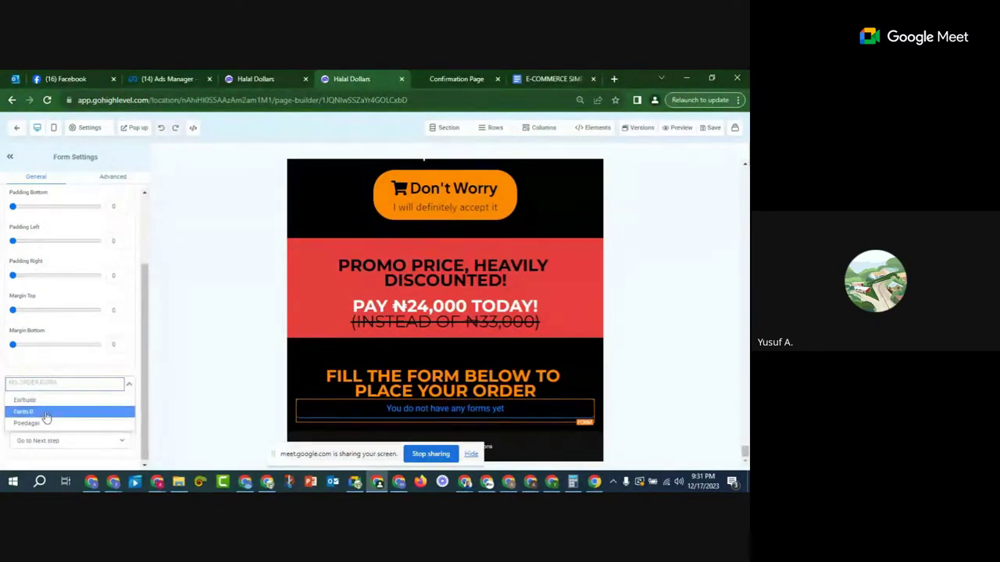
Step: Assign the Earbuds form to the sales page's order section
{"action": "left_click", "coordinate": [41, 403]}
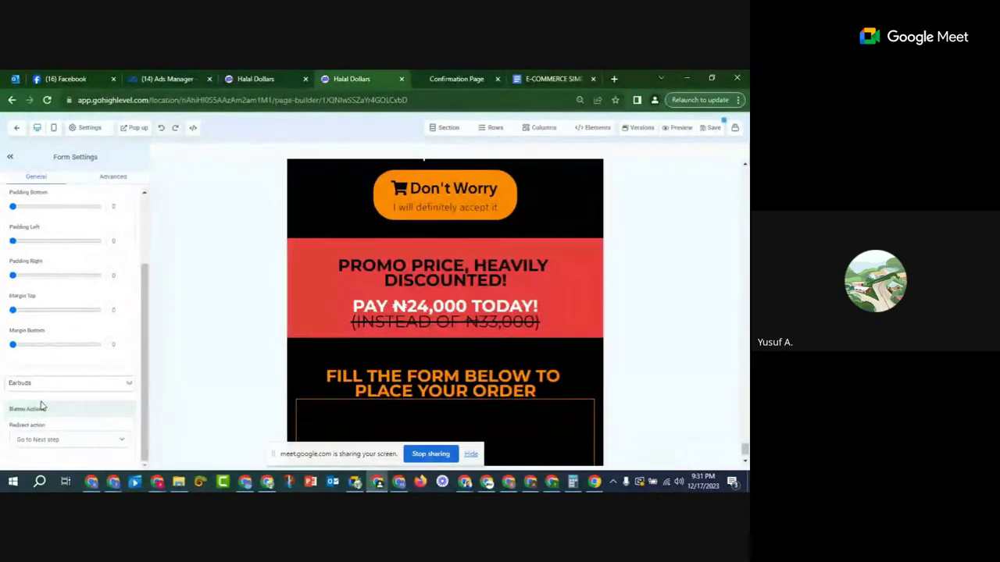
{"action": "scroll", "coordinate": [425, 334], "scroll_direction": "down", "scroll_amount": 5}
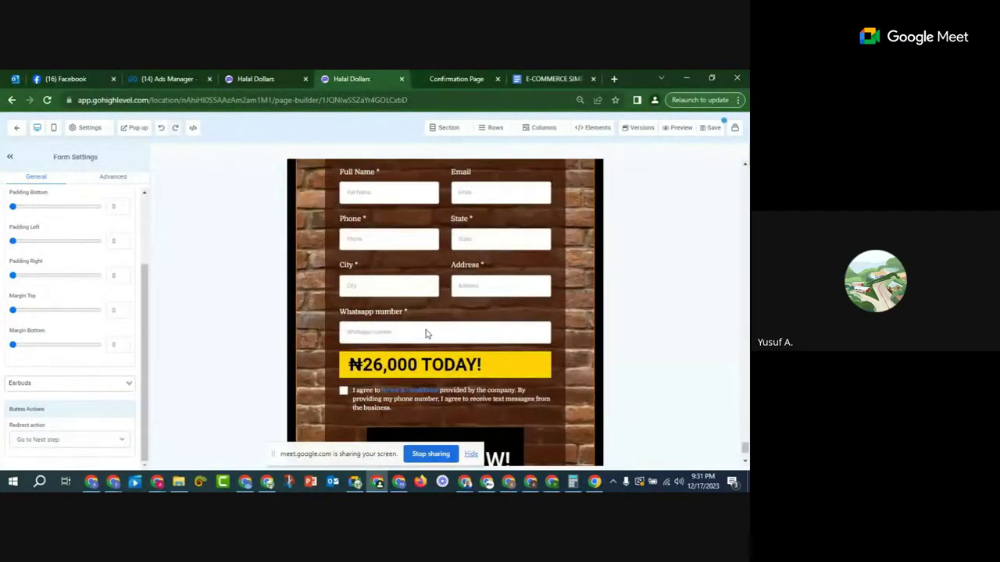
{"action": "scroll", "coordinate": [426, 334], "scroll_direction": "down", "scroll_amount": 2}
{"action": "scroll", "coordinate": [469, 300], "scroll_direction": "up", "scroll_amount": 4}
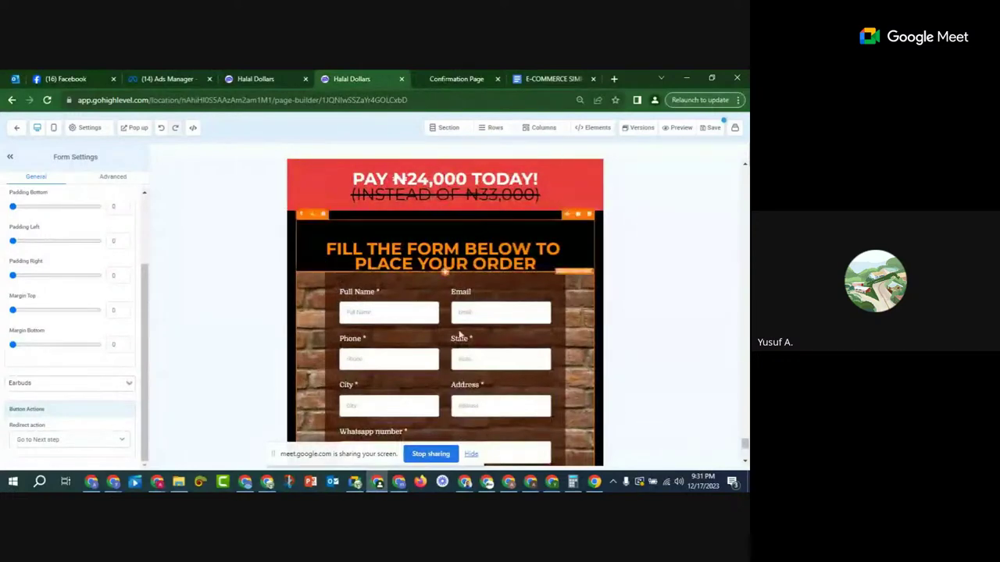
{"action": "scroll", "coordinate": [459, 334], "scroll_direction": "down", "scroll_amount": 3}
{"action": "scroll", "coordinate": [374, 338], "scroll_direction": "up", "scroll_amount": 5}
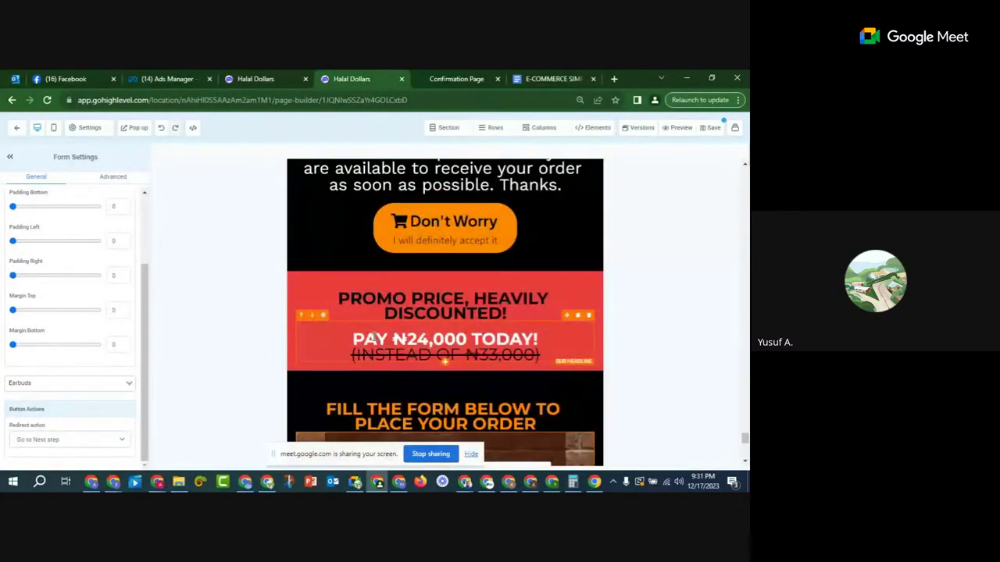
{"action": "scroll", "coordinate": [374, 339], "scroll_direction": "down", "scroll_amount": 3}
{"action": "scroll", "coordinate": [330, 219], "scroll_direction": "up", "scroll_amount": 1}
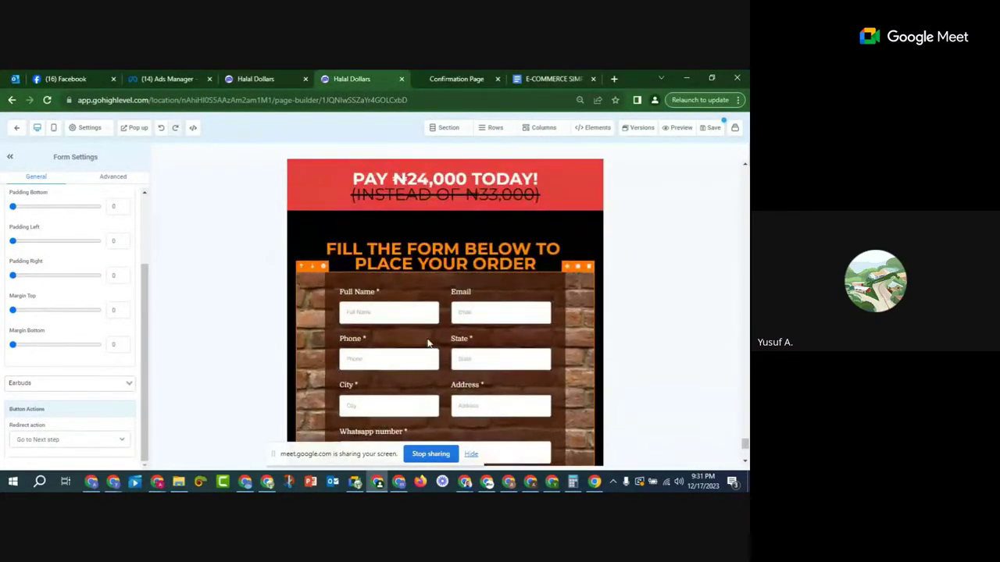
Step: Recheck the order form block, save the sales page, and return to the funnel steps
{"action": "left_click", "coordinate": [305, 249]}
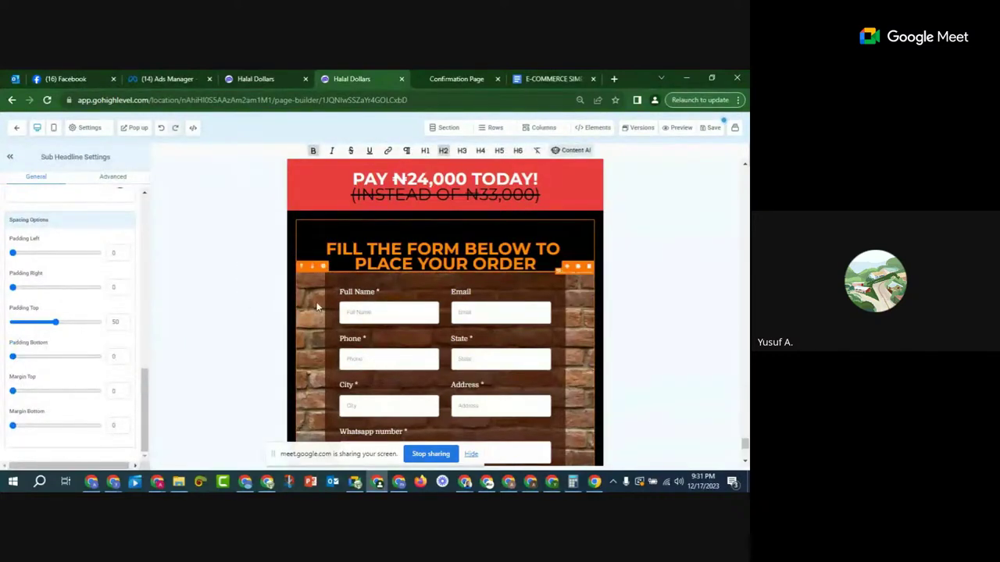
{"action": "left_click", "coordinate": [317, 306]}
{"action": "scroll", "coordinate": [549, 274], "scroll_direction": "down", "scroll_amount": 3}
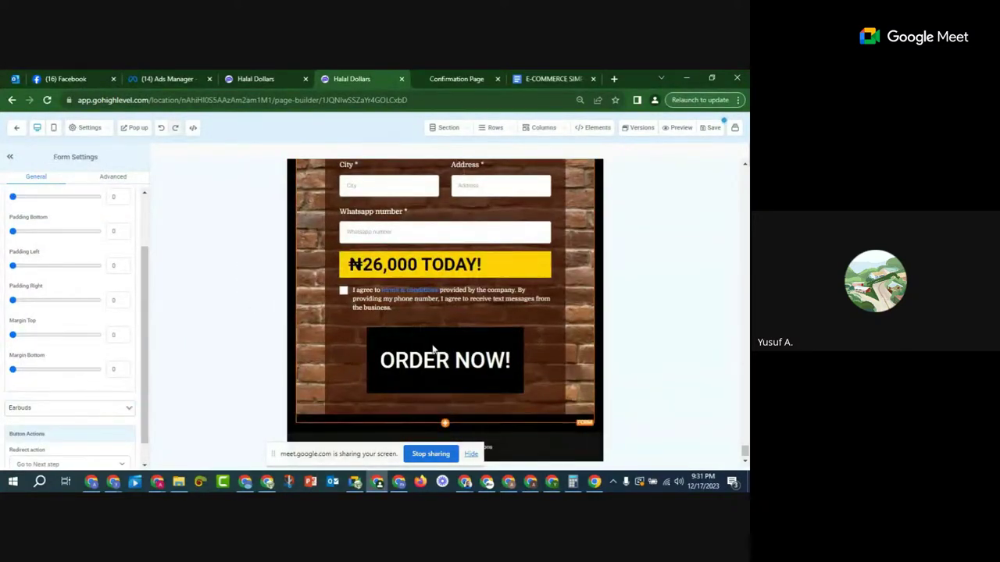
{"action": "scroll", "coordinate": [549, 274], "scroll_direction": "up", "scroll_amount": 4}
{"action": "left_click", "coordinate": [713, 128]}
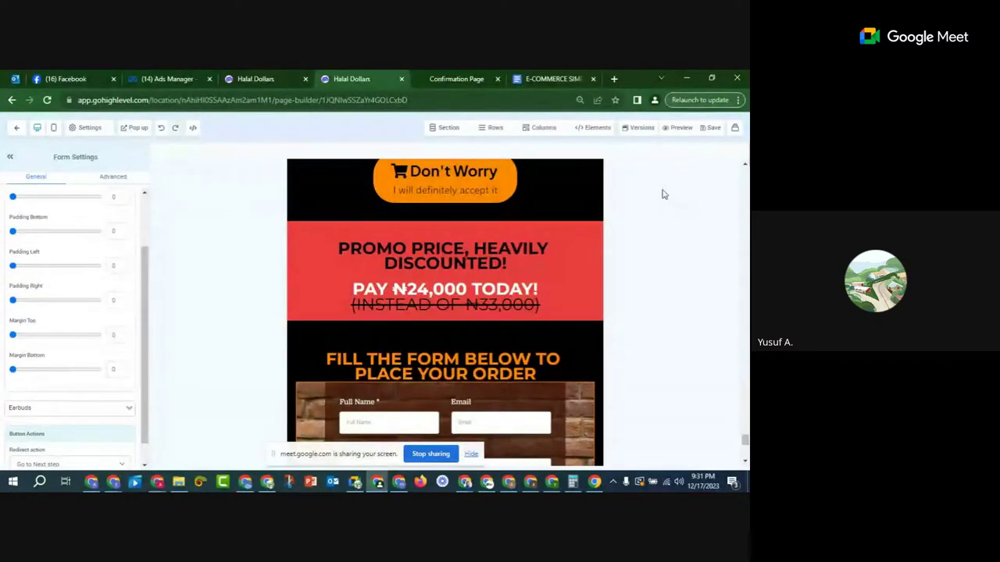
{"action": "left_click", "coordinate": [247, 81]}
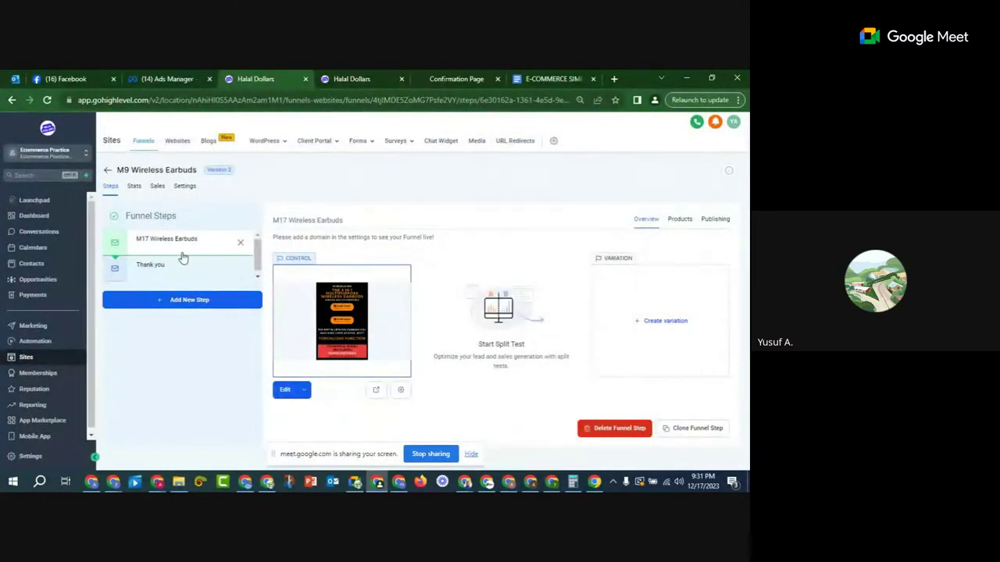
Step: Open a live preview of the earbuds sales page and scroll down to the order form
{"action": "left_click", "coordinate": [376, 392]}
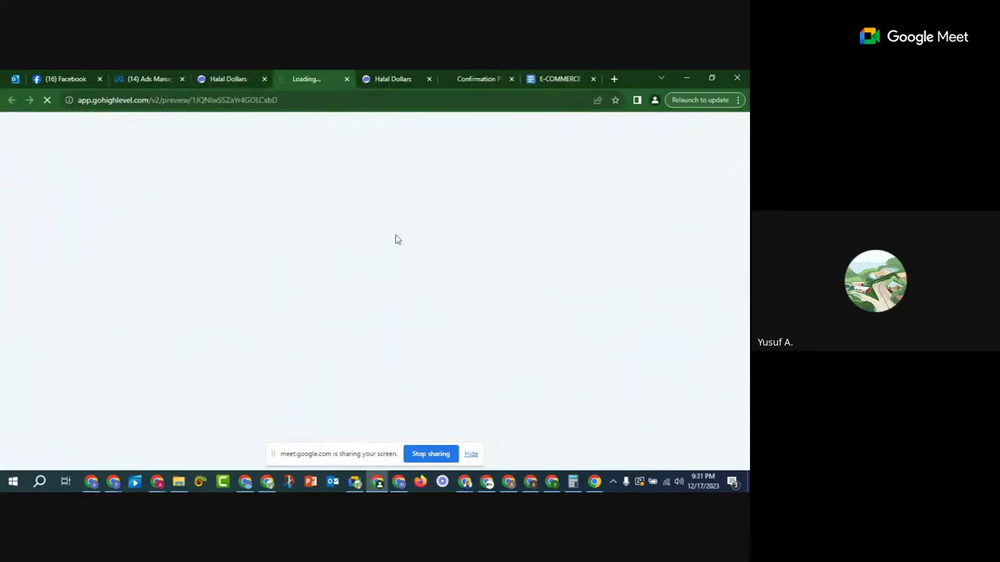
{"action": "left_click", "coordinate": [393, 79]}
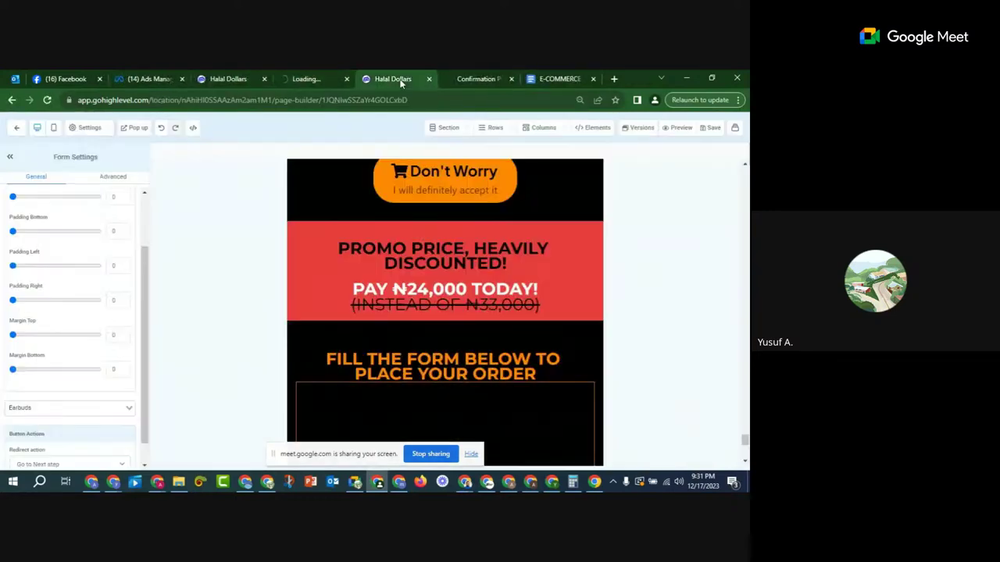
{"action": "left_click", "coordinate": [316, 78]}
{"action": "scroll", "coordinate": [426, 285], "scroll_direction": "down", "scroll_amount": 8}
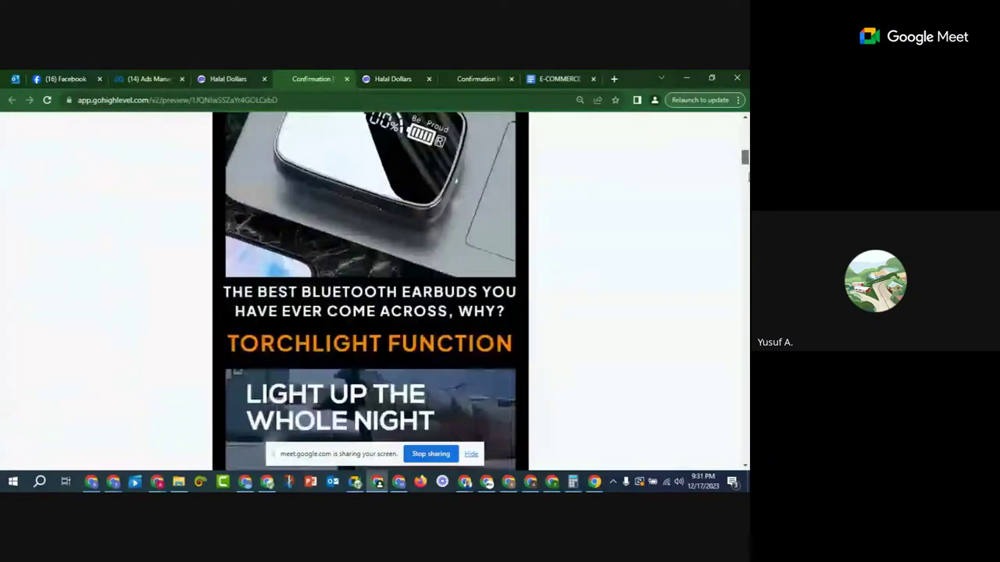
{"action": "scroll", "coordinate": [747, 178], "scroll_direction": "down", "scroll_amount": 15}
{"action": "scroll", "coordinate": [338, 277], "scroll_direction": "up", "scroll_amount": 3}
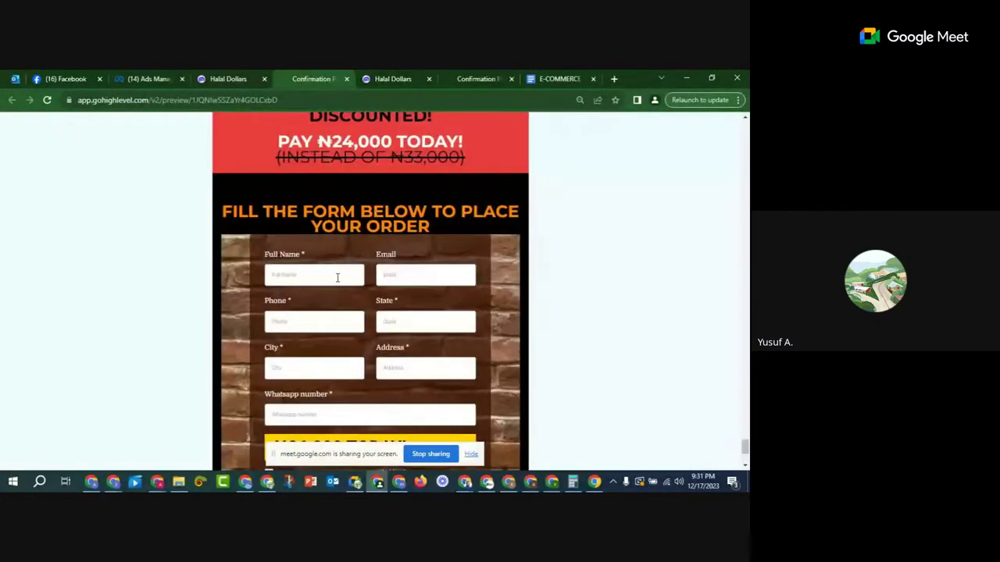
{"action": "scroll", "coordinate": [379, 273], "scroll_direction": "down", "scroll_amount": 2}
{"action": "scroll", "coordinate": [448, 293], "scroll_direction": "up", "scroll_amount": 6}
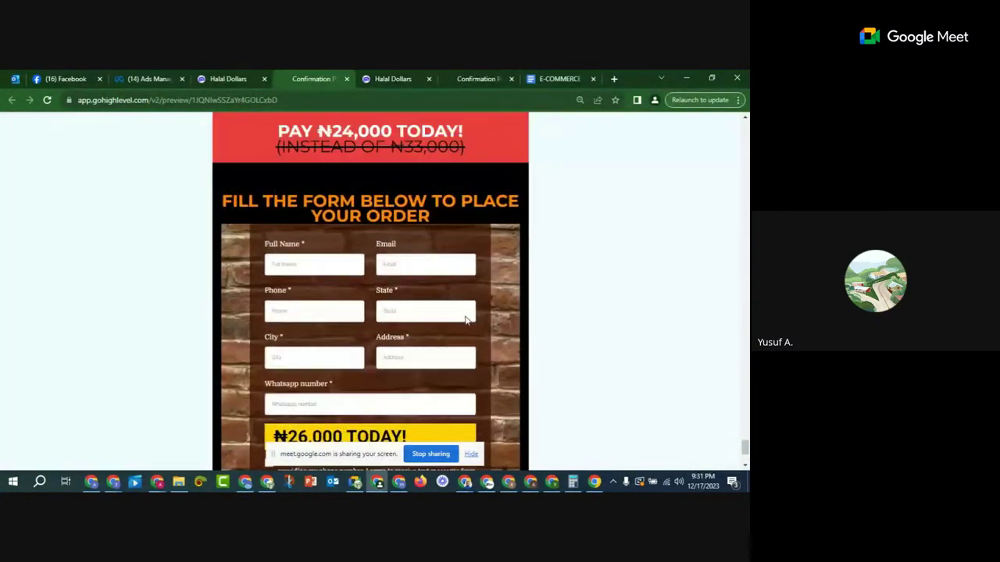
{"action": "scroll", "coordinate": [448, 292], "scroll_direction": "up", "scroll_amount": 3}
{"action": "left_click", "coordinate": [228, 79]}
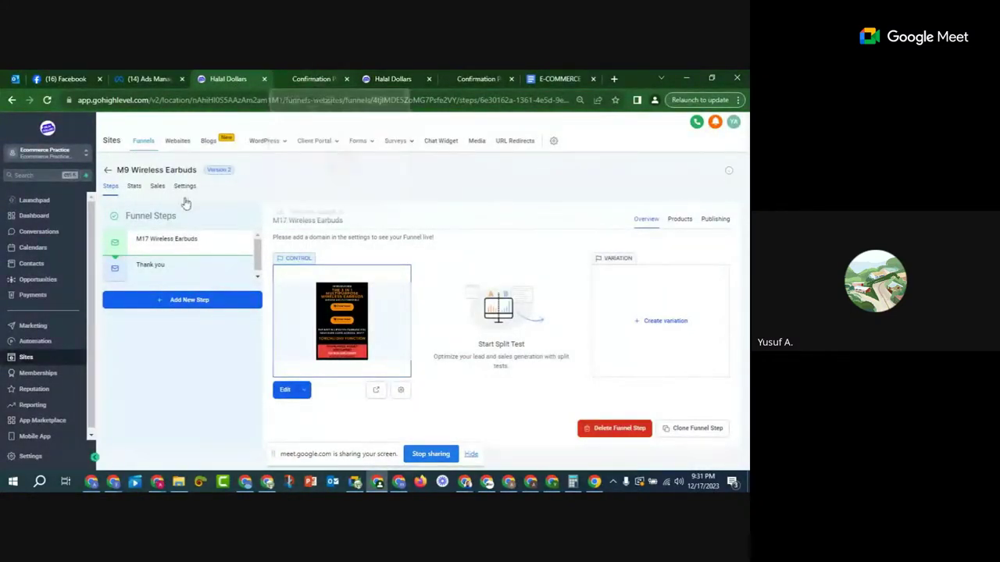
{"action": "mouse_move", "coordinate": [359, 148]}
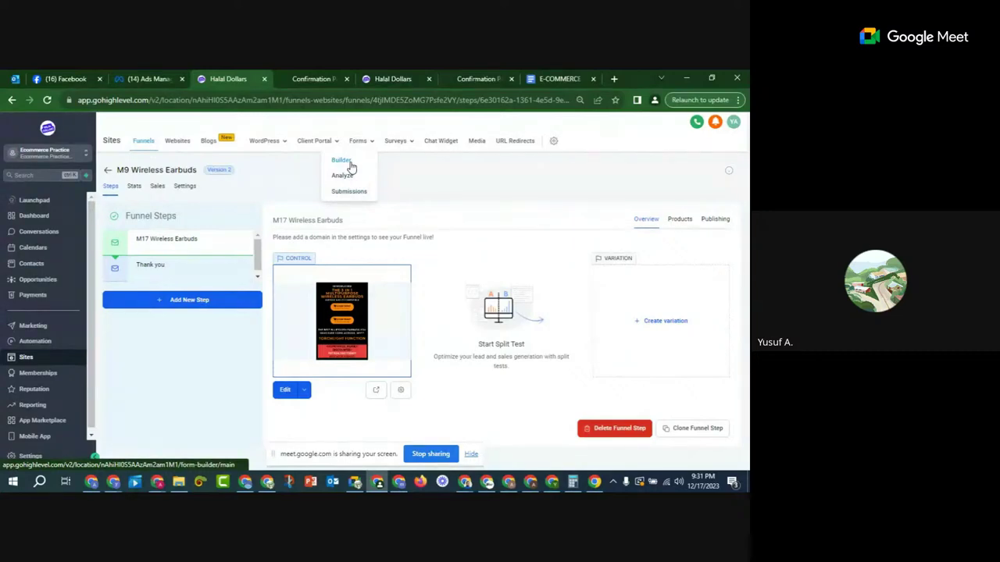
{"action": "left_click", "coordinate": [313, 79]}
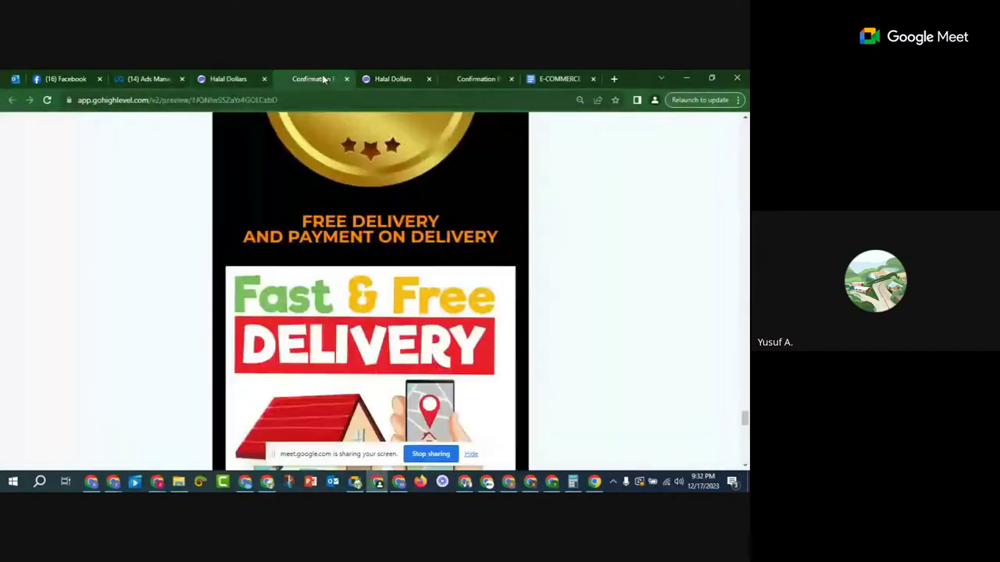
{"action": "scroll", "coordinate": [371, 317], "scroll_direction": "down", "scroll_amount": 5}
{"action": "scroll", "coordinate": [371, 322], "scroll_direction": "down", "scroll_amount": 10}
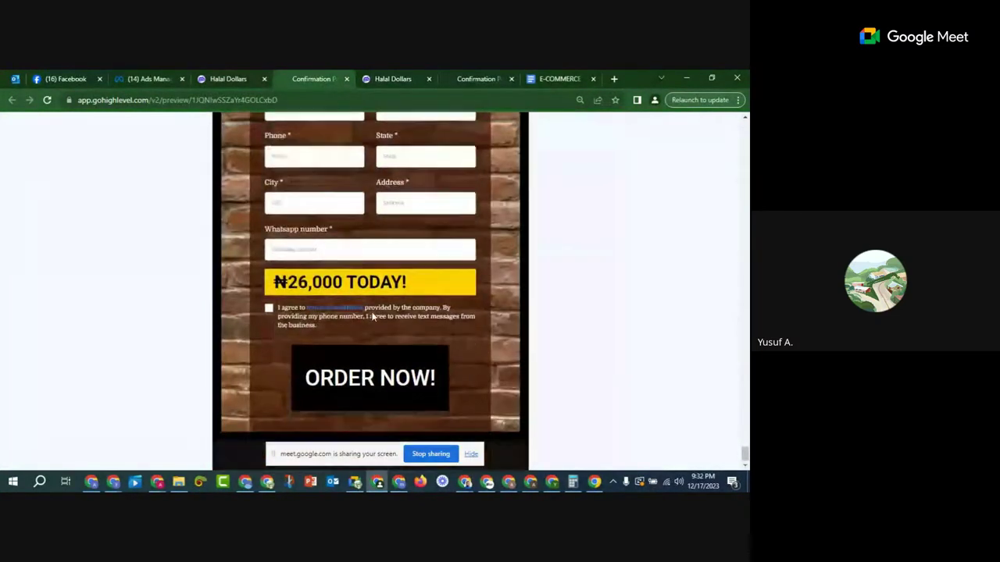
{"action": "scroll", "coordinate": [445, 286], "scroll_direction": "up", "scroll_amount": 10}
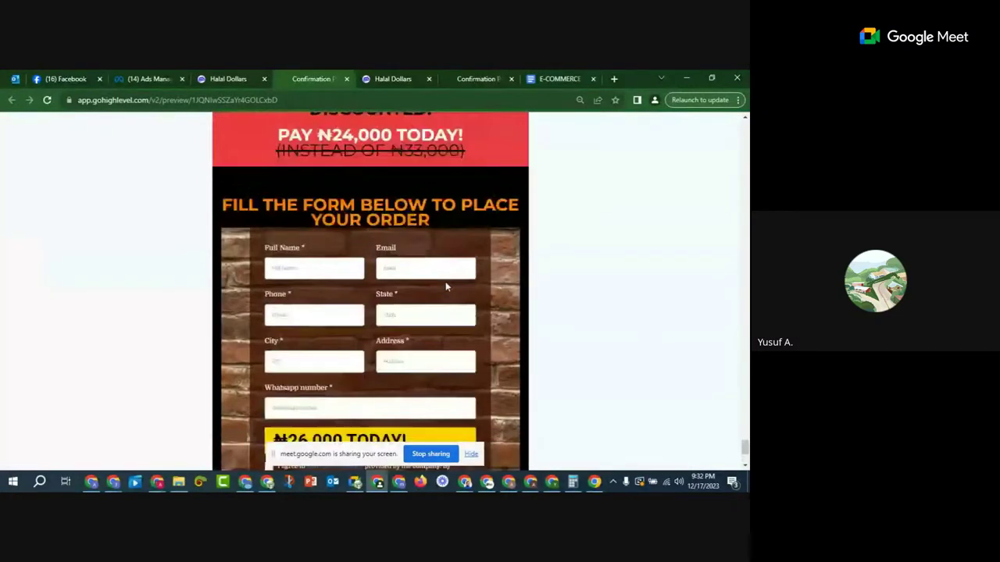
{"action": "scroll", "coordinate": [447, 286], "scroll_direction": "down", "scroll_amount": 3}
{"action": "scroll", "coordinate": [344, 205], "scroll_direction": "down", "scroll_amount": 1}
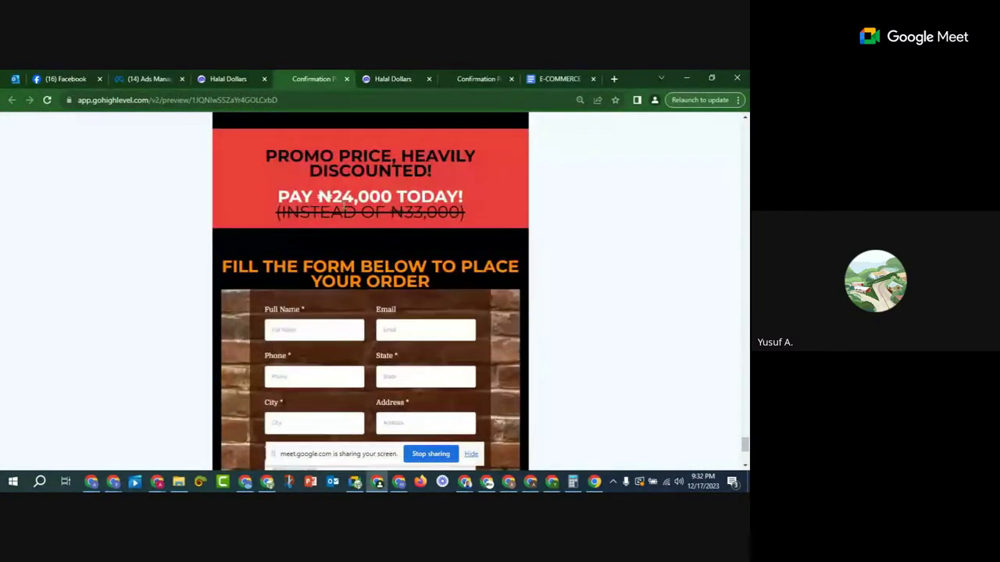
Step: Compare the PAY ₦24,000 promo line with the form's ₦26,000 price by highlighting each
{"action": "left_click_drag", "start_coordinate": [288, 193], "coordinate": [439, 201]}
{"action": "left_click", "coordinate": [440, 201]}
{"action": "scroll", "coordinate": [413, 208], "scroll_direction": "down", "scroll_amount": 3}
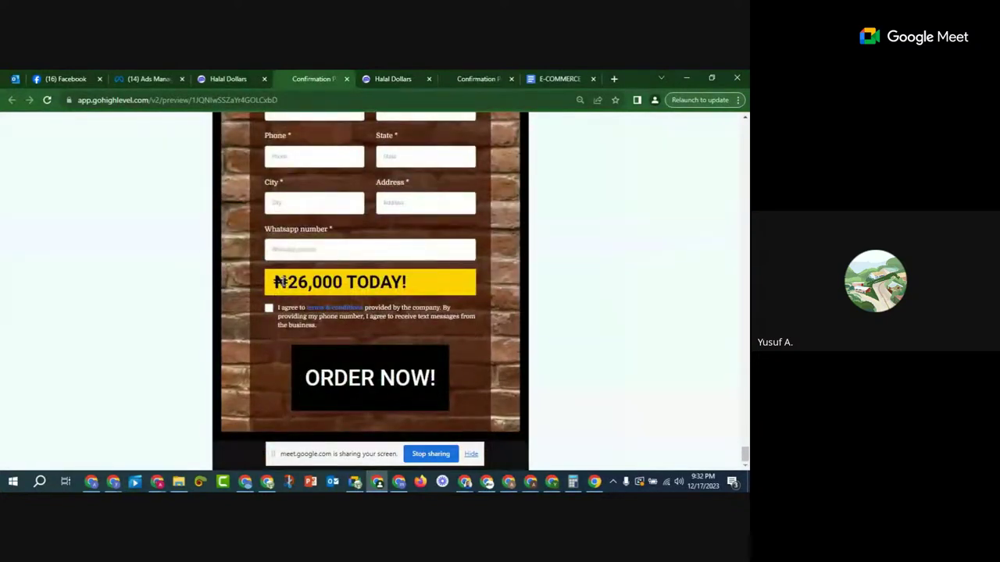
{"action": "left_click_drag", "start_coordinate": [279, 282], "coordinate": [406, 282]}
{"action": "left_click", "coordinate": [422, 280]}
{"action": "left_click_drag", "start_coordinate": [276, 282], "coordinate": [421, 285]}
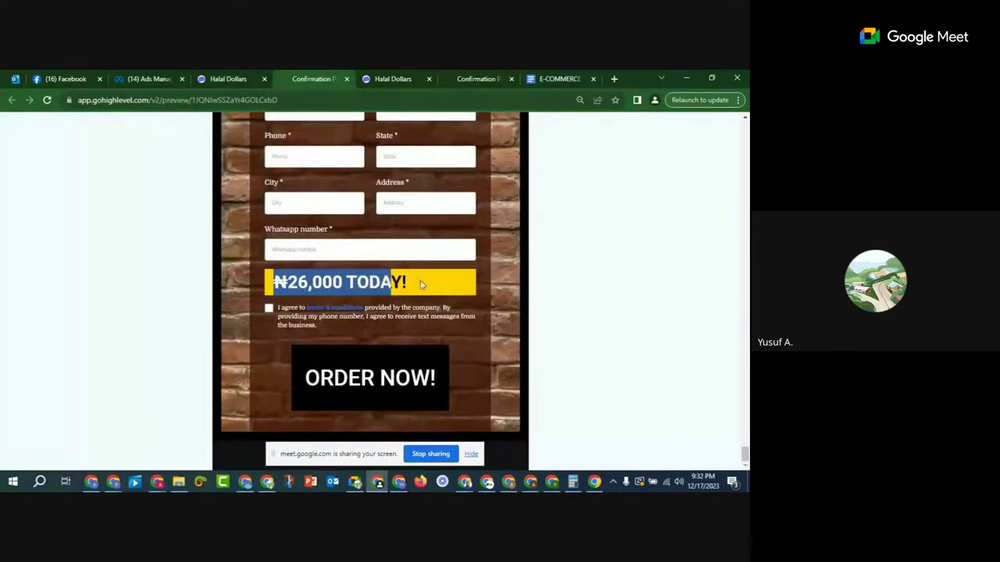
{"action": "left_click", "coordinate": [422, 285]}
{"action": "scroll", "coordinate": [443, 280], "scroll_direction": "up", "scroll_amount": 3}
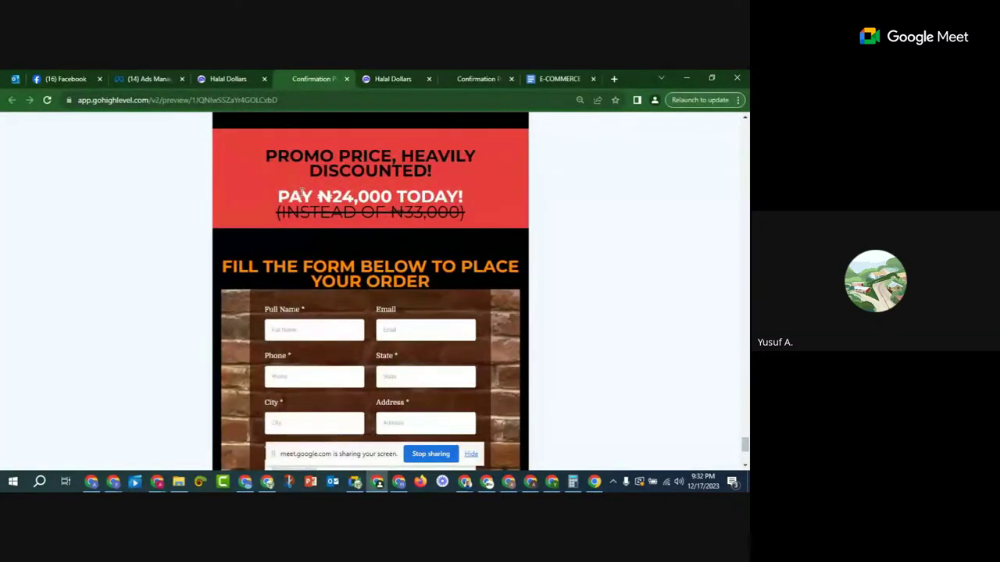
{"action": "left_click_drag", "start_coordinate": [301, 192], "coordinate": [402, 205]}
{"action": "left_click", "coordinate": [459, 199]}
{"action": "left_click_drag", "start_coordinate": [279, 200], "coordinate": [461, 190]}
{"action": "left_click", "coordinate": [460, 190]}
{"action": "scroll", "coordinate": [377, 223], "scroll_direction": "down", "scroll_amount": 2}
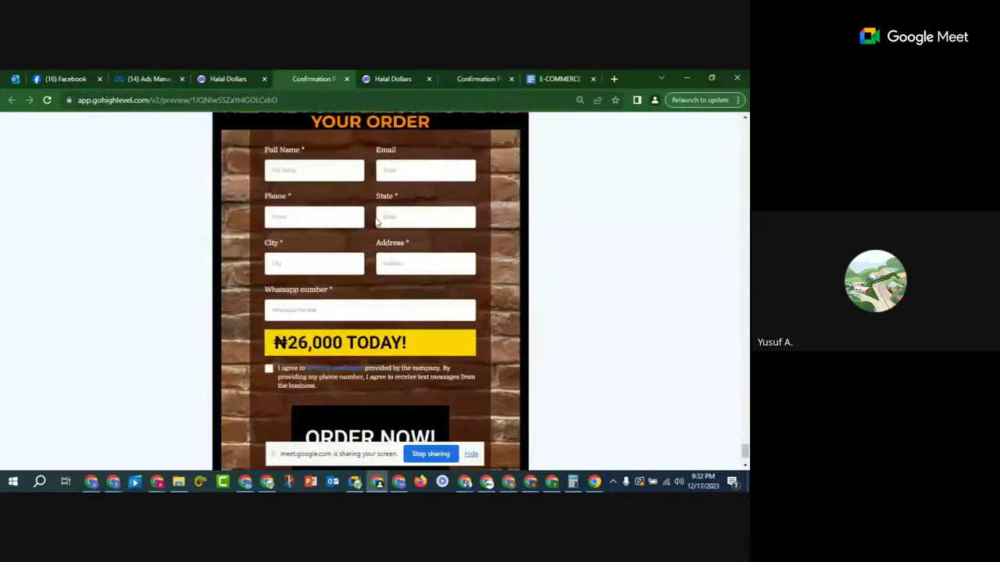
{"action": "scroll", "coordinate": [378, 223], "scroll_direction": "down", "scroll_amount": 1}
{"action": "left_click_drag", "start_coordinate": [267, 282], "coordinate": [360, 282]}
{"action": "left_click", "coordinate": [360, 282]}
{"action": "left_click_drag", "start_coordinate": [287, 282], "coordinate": [307, 281]}
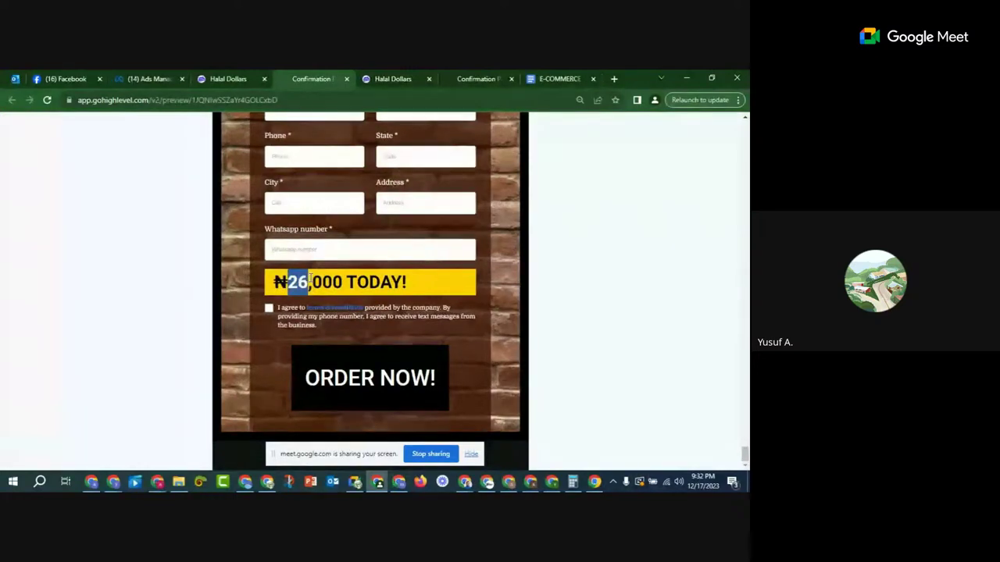
{"action": "scroll", "coordinate": [344, 279], "scroll_direction": "up", "scroll_amount": 5}
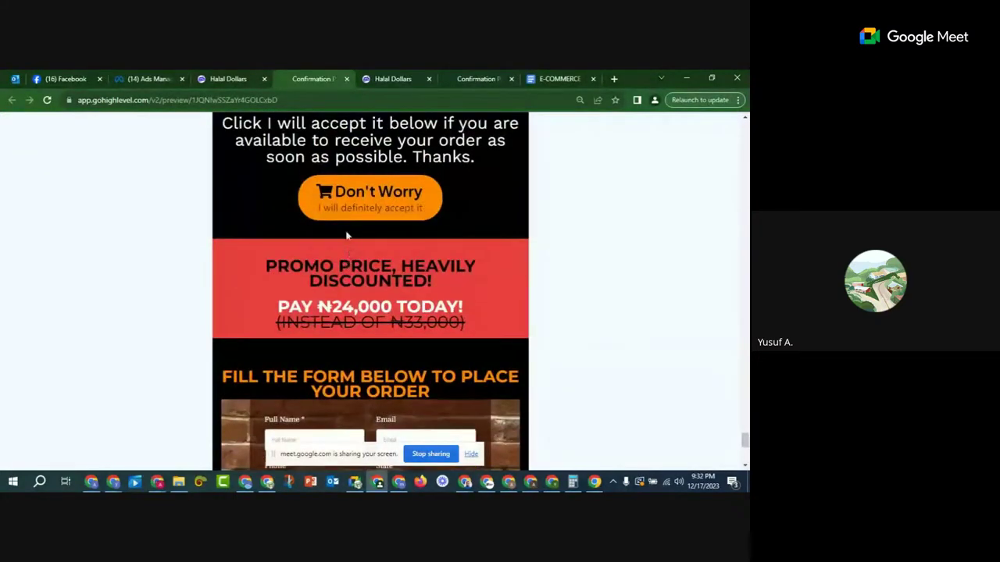
Step: Open the Earbuds form from the Forms list in the form builder
{"action": "left_click", "coordinate": [226, 78]}
{"action": "mouse_move", "coordinate": [364, 140]}
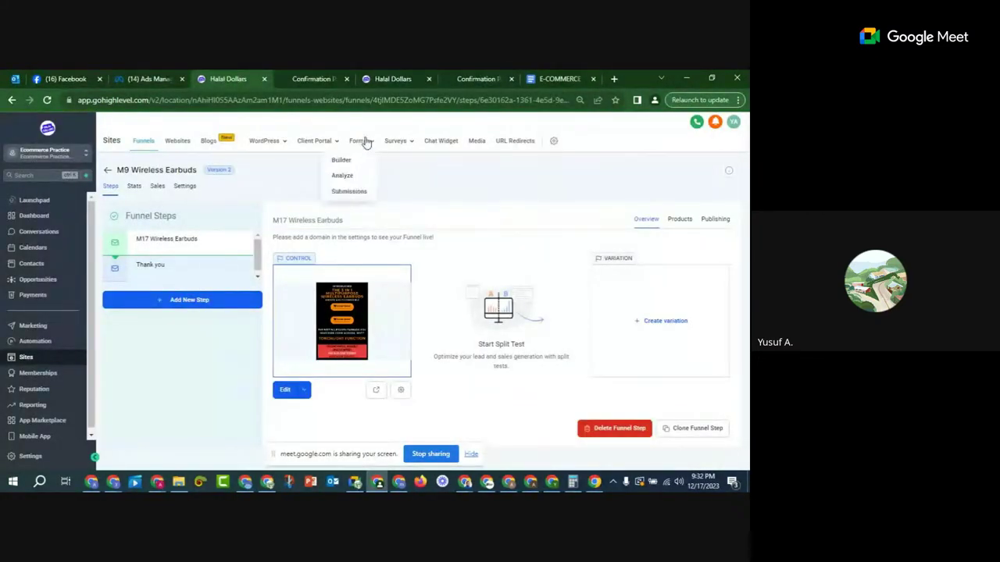
{"action": "left_click", "coordinate": [341, 160]}
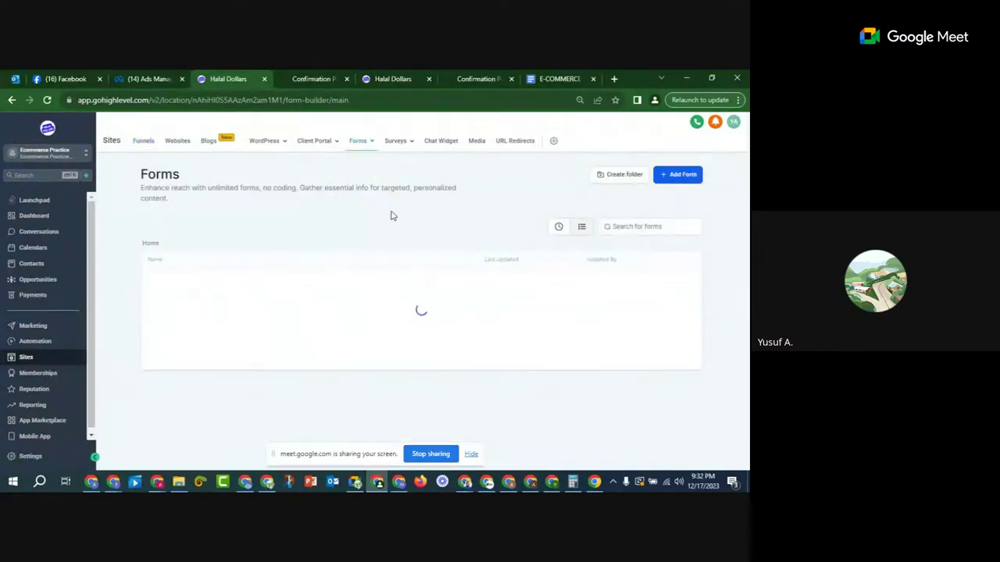
{"action": "left_click", "coordinate": [162, 282]}
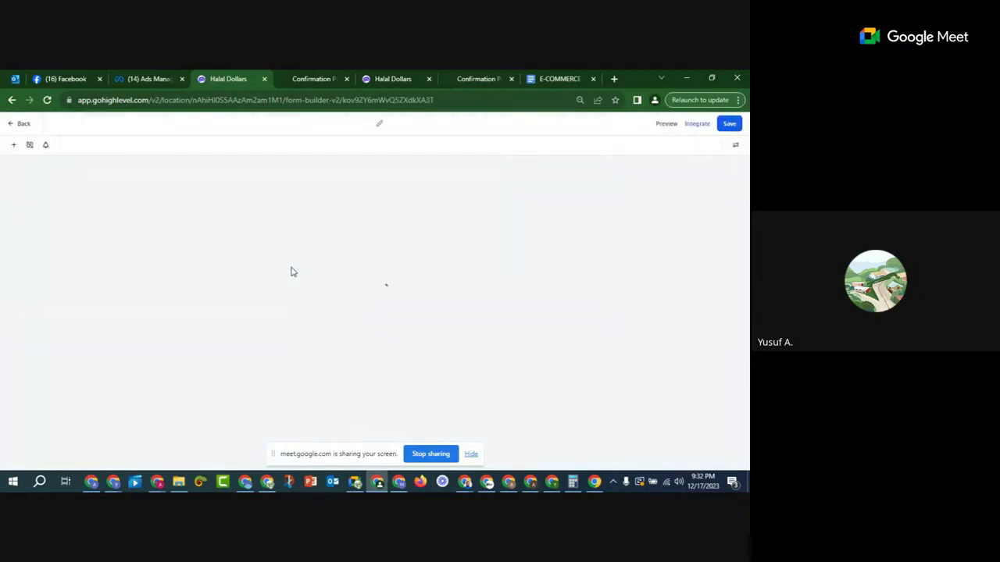
Step: Change the price banner from ₦26,000 to ₦24,000 TODAY! and save the form
{"action": "scroll", "coordinate": [291, 266], "scroll_direction": "down", "scroll_amount": 1}
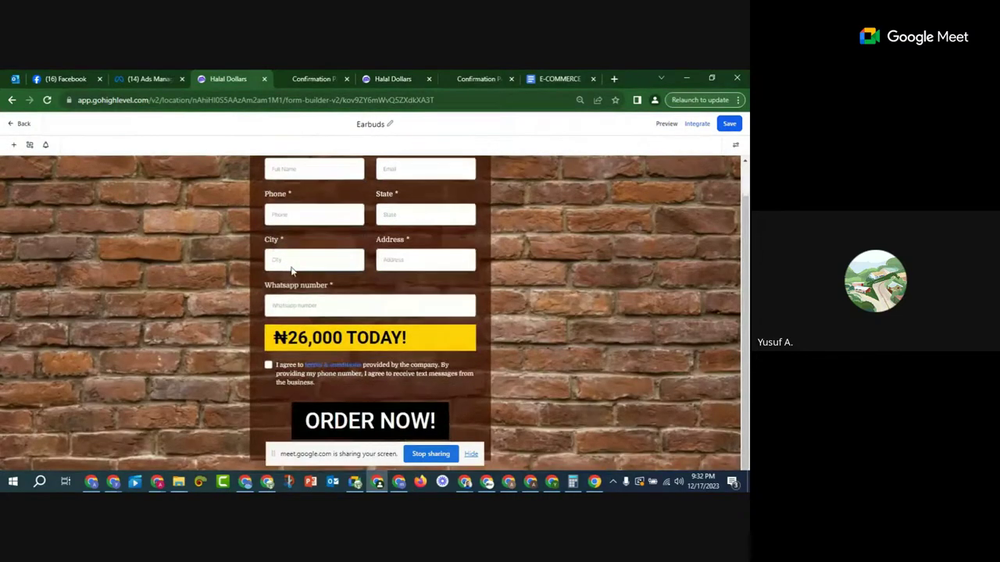
{"action": "left_click", "coordinate": [305, 336]}
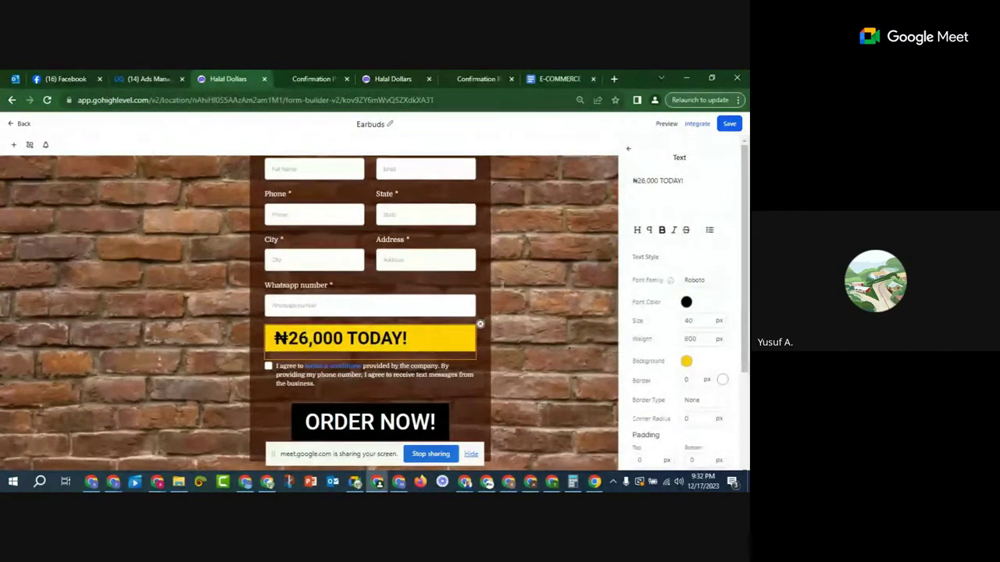
{"action": "left_click", "coordinate": [645, 181]}
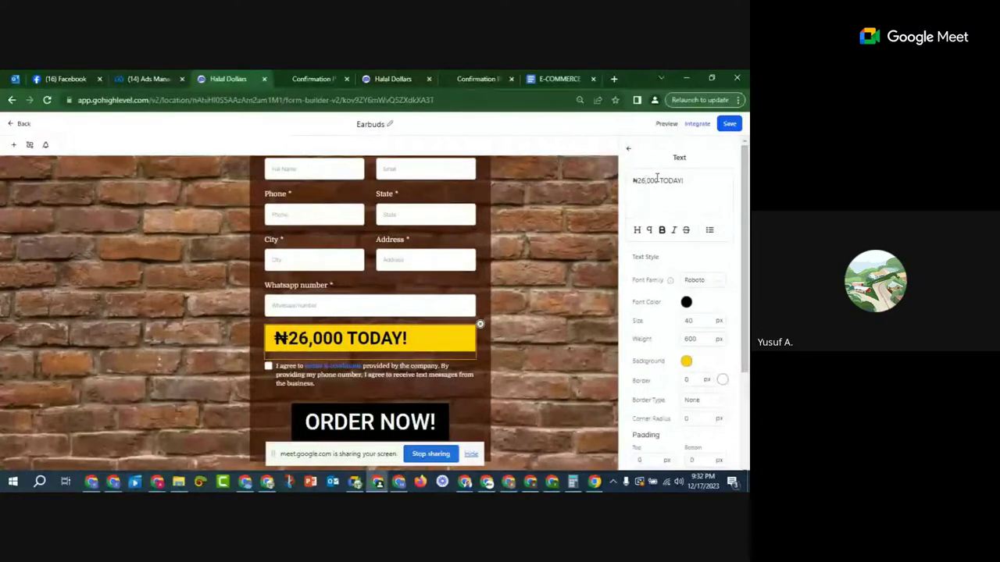
{"action": "key", "text": "BackSpace"}
{"action": "type", "text": "4"}
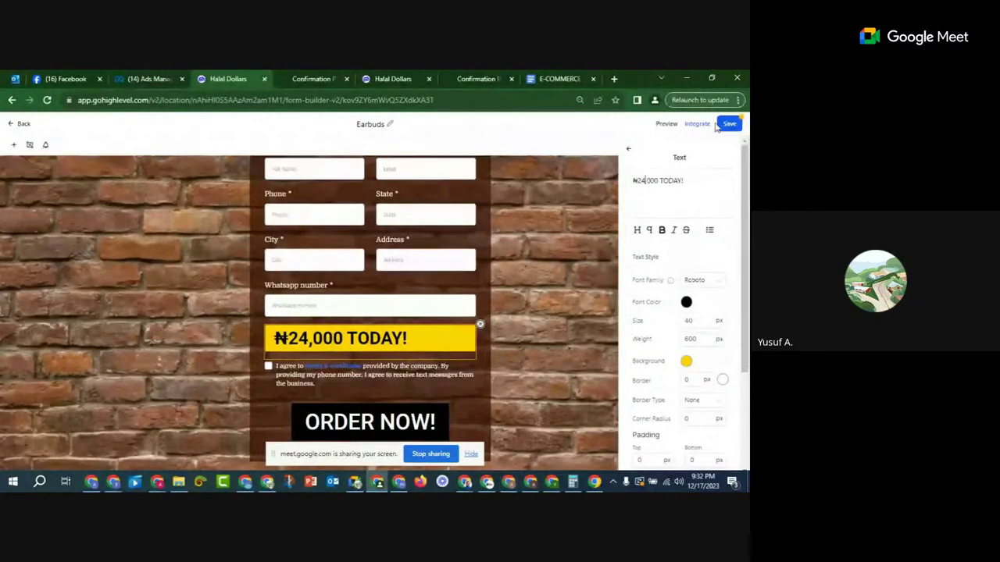
{"action": "left_click", "coordinate": [727, 124]}
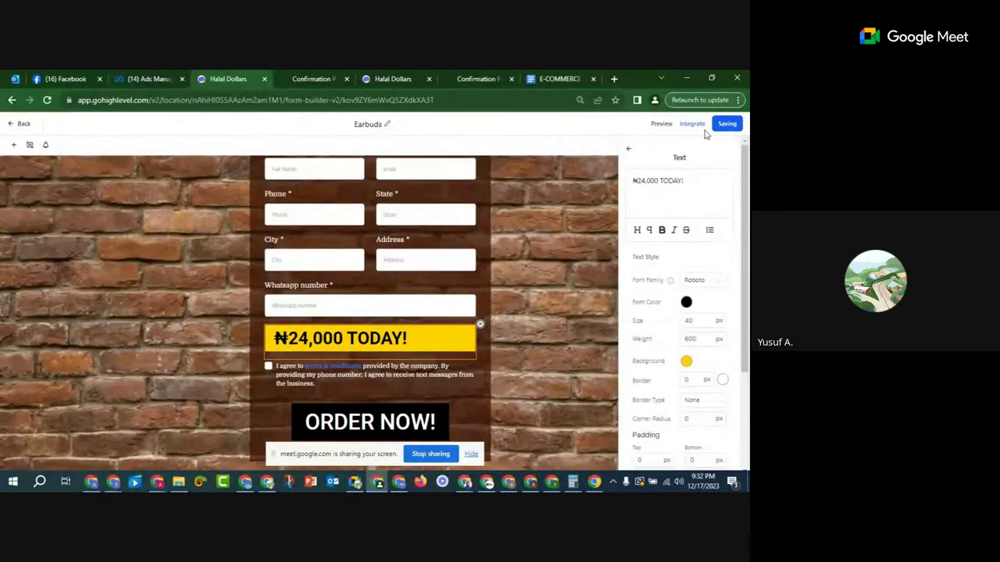
Step: Reload the order page preview to check it shows the new ₦24,000 price
{"action": "left_click", "coordinate": [19, 125]}
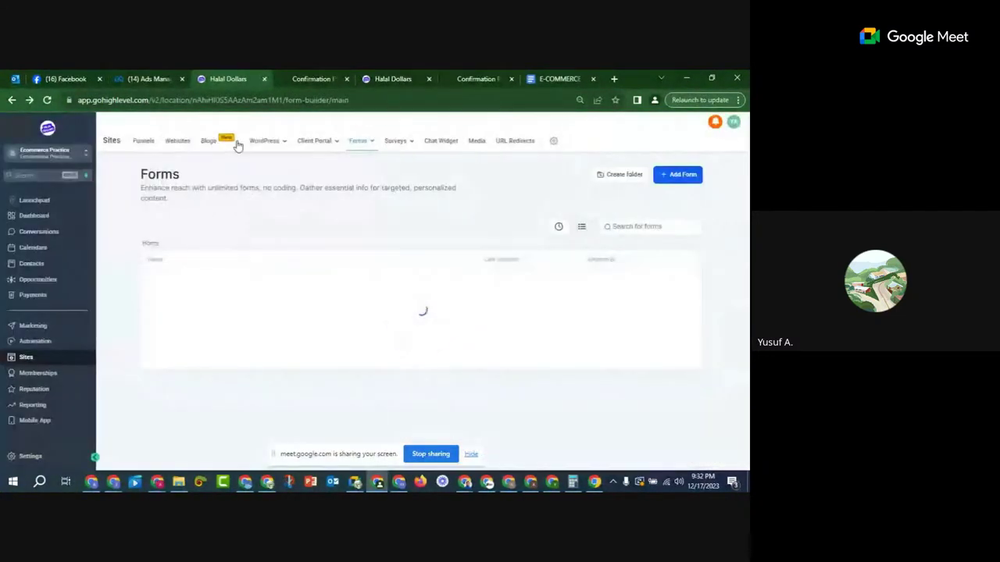
{"action": "left_click", "coordinate": [304, 79]}
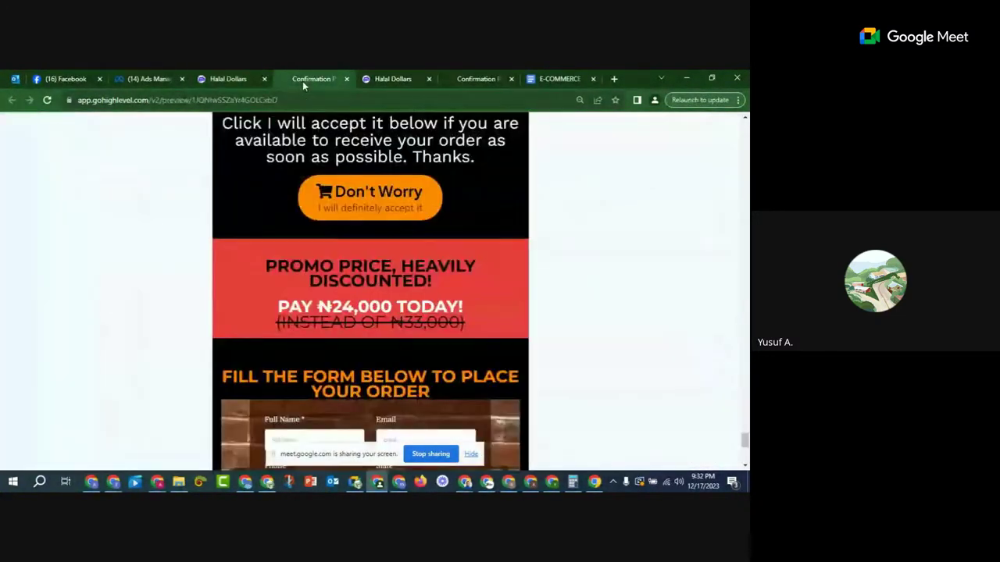
{"action": "left_click", "coordinate": [47, 100]}
{"action": "scroll", "coordinate": [406, 275], "scroll_direction": "down", "scroll_amount": 6}
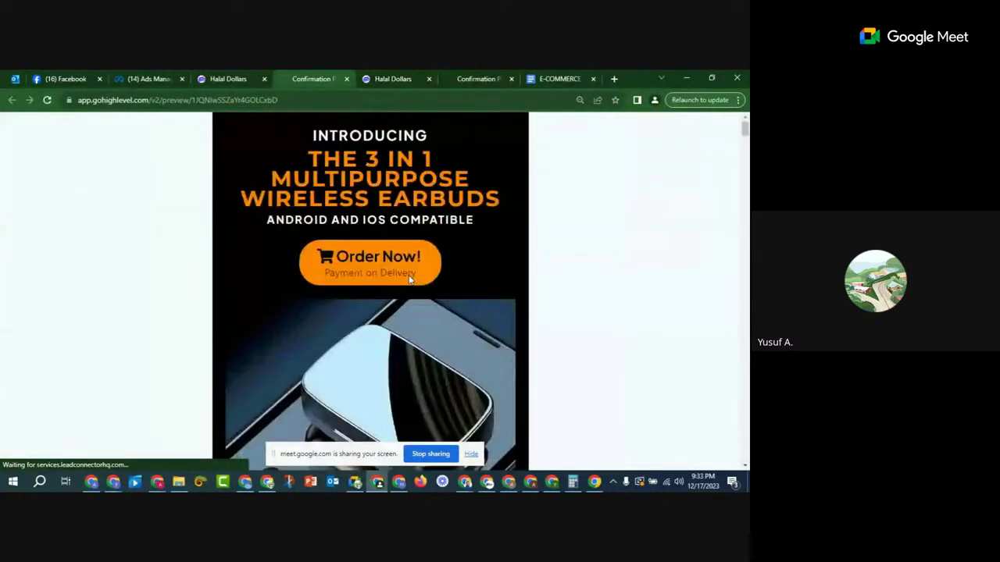
{"action": "scroll", "coordinate": [409, 280], "scroll_direction": "down", "scroll_amount": 10}
{"action": "left_click_drag", "start_coordinate": [271, 281], "coordinate": [429, 278]}
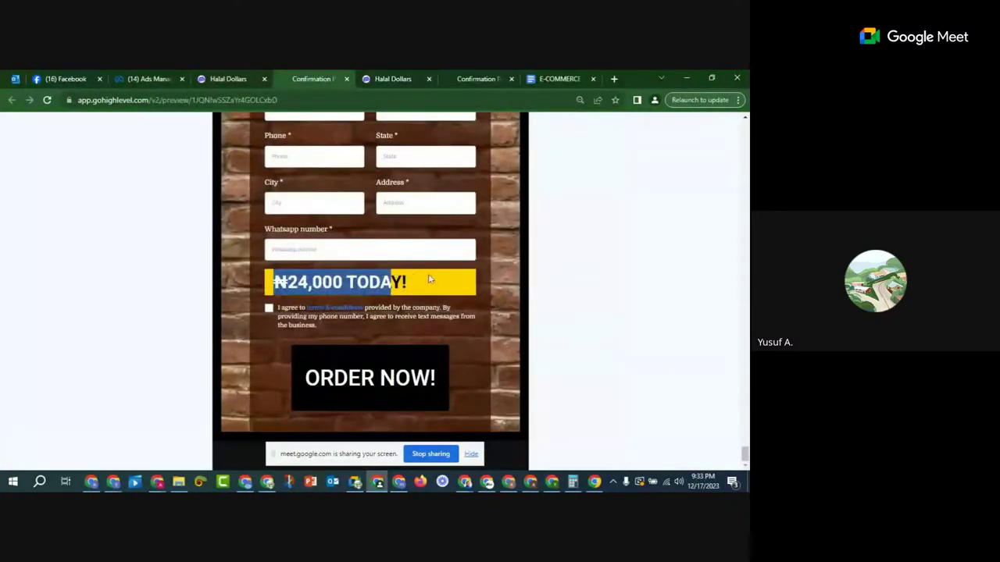
{"action": "left_click", "coordinate": [429, 279]}
{"action": "left_click", "coordinate": [234, 79]}
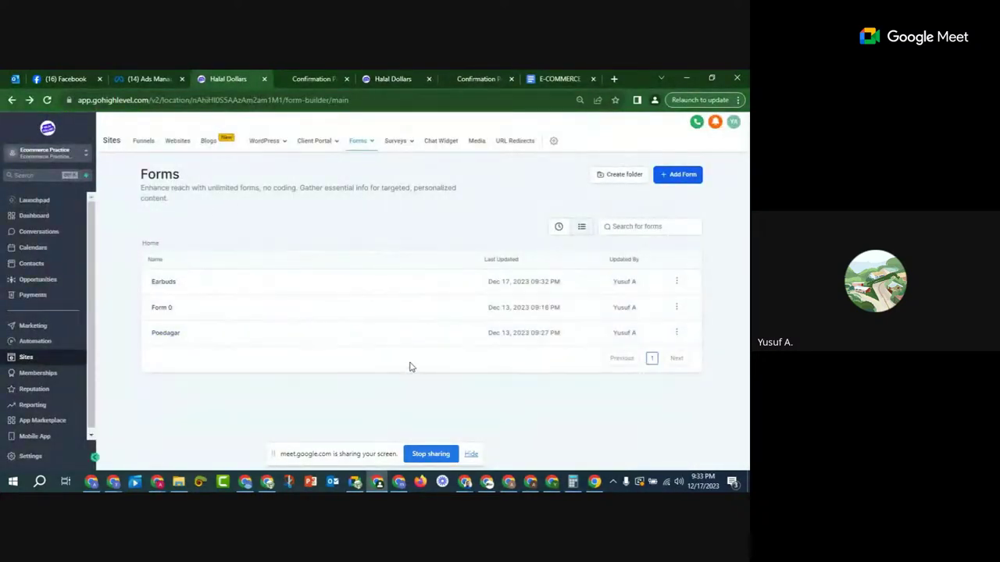
{"action": "left_click", "coordinate": [316, 79]}
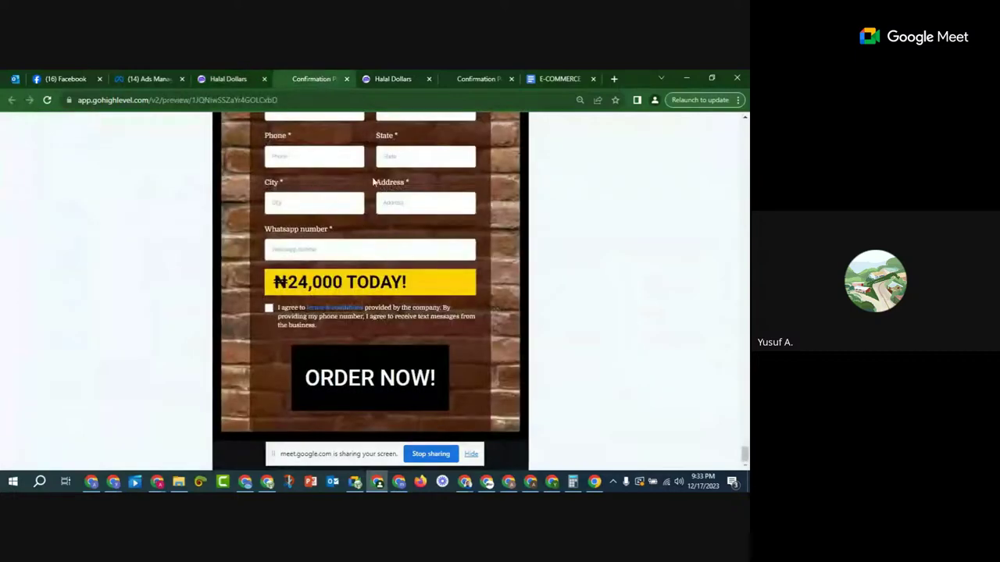
{"action": "scroll", "coordinate": [371, 270], "scroll_direction": "up", "scroll_amount": 10}
Step: Fill in the order form's name and e-mail fields and submit ORDER NOW! to reach the Thank You page
{"action": "left_click", "coordinate": [369, 364]}
{"action": "left_click", "coordinate": [295, 219]}
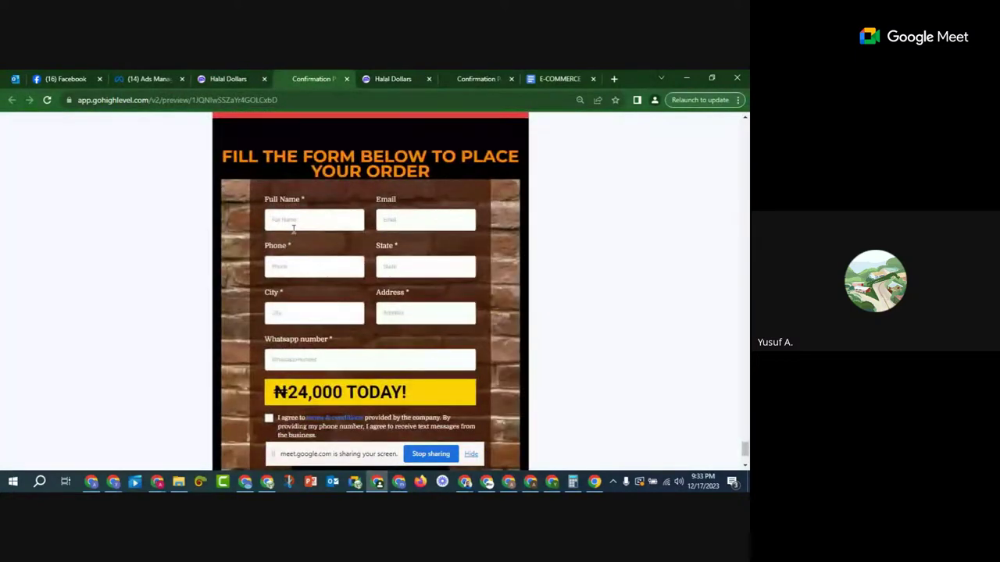
{"action": "left_click", "coordinate": [424, 223]}
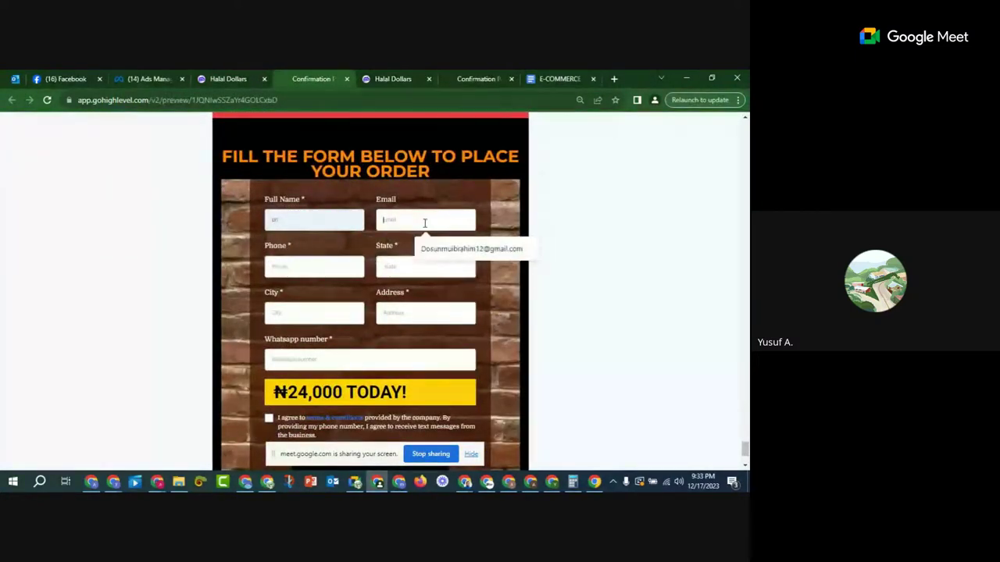
{"action": "left_click", "coordinate": [452, 253]}
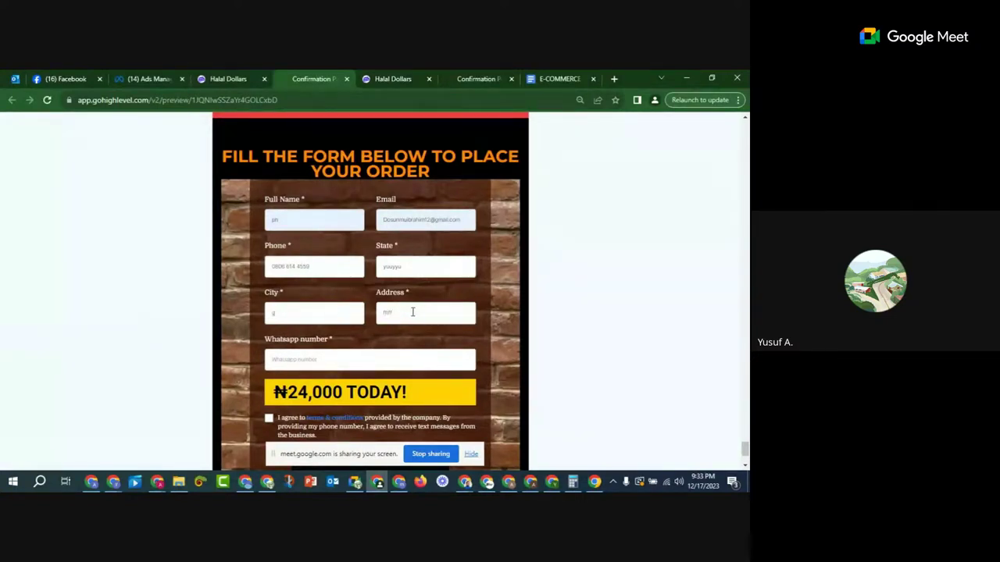
{"action": "type", "text": "d"}
{"action": "scroll", "coordinate": [339, 299], "scroll_direction": "down", "scroll_amount": 3}
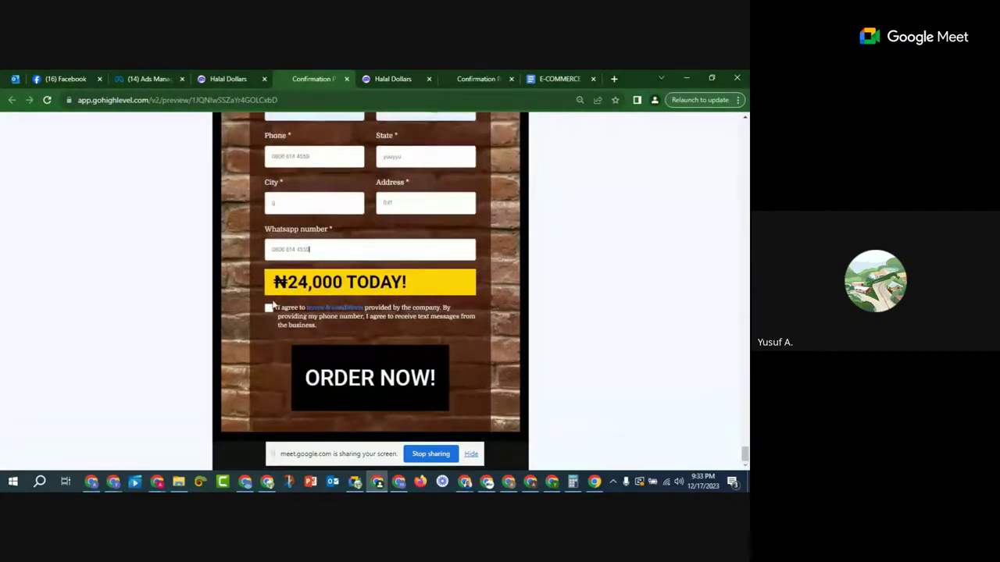
{"action": "left_click", "coordinate": [398, 407]}
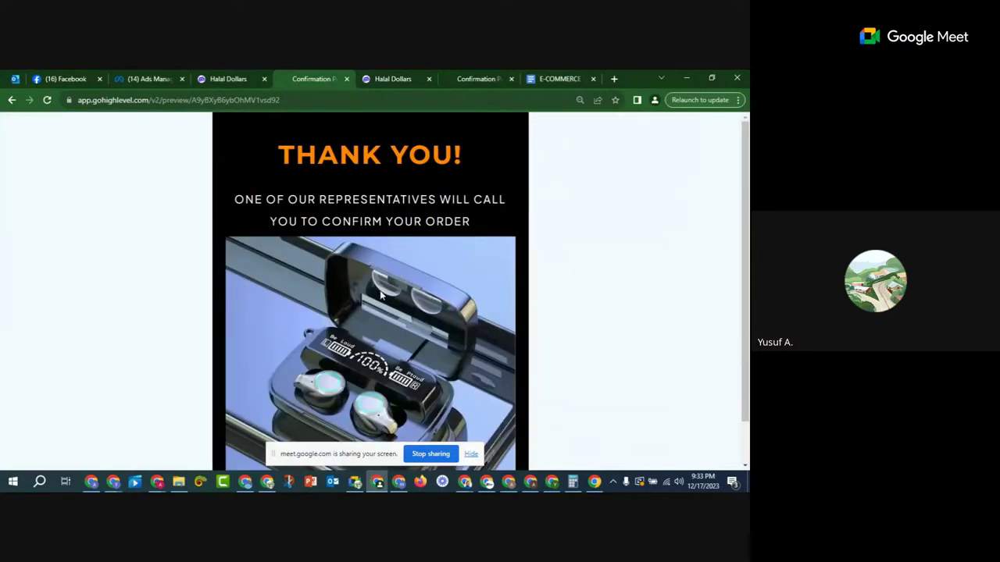
{"action": "scroll", "coordinate": [367, 199], "scroll_direction": "down", "scroll_amount": 1}
{"action": "scroll", "coordinate": [367, 200], "scroll_direction": "up", "scroll_amount": 1}
Step: Open the M9 Wireless Earbuds funnel's M17 Wireless Earbuds step and view its Thank You page preview
{"action": "left_click", "coordinate": [229, 79]}
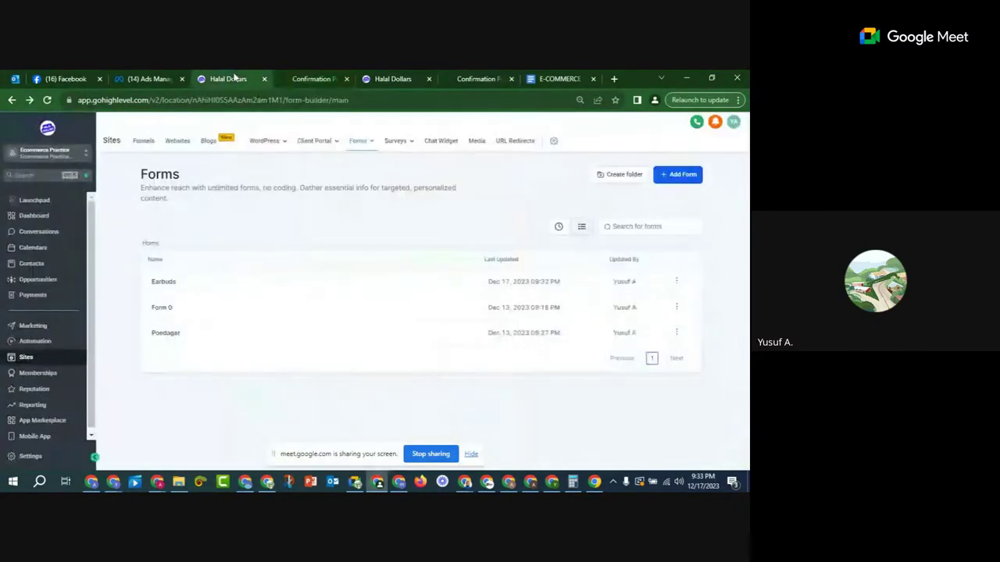
{"action": "left_click", "coordinate": [148, 143]}
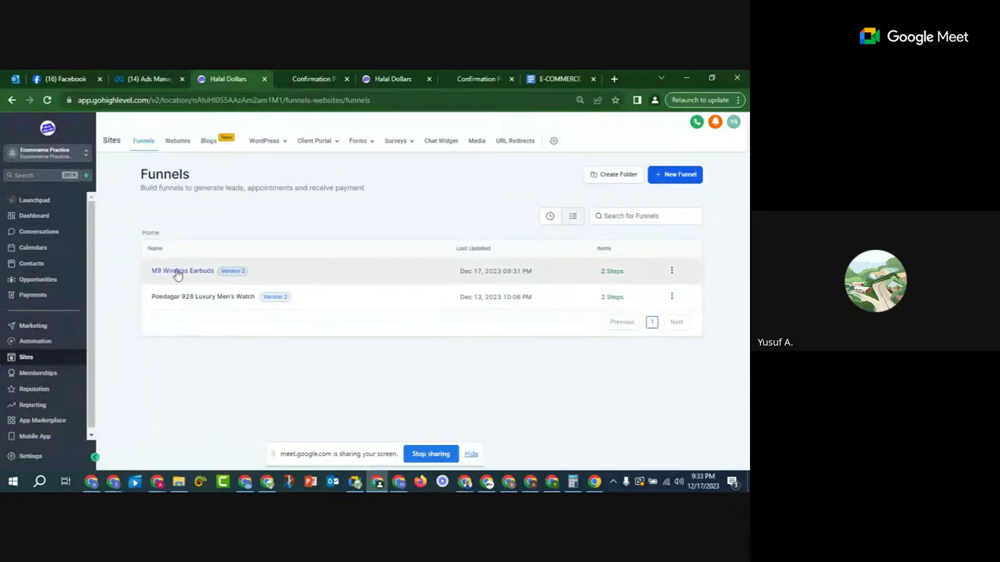
{"action": "left_click", "coordinate": [179, 271]}
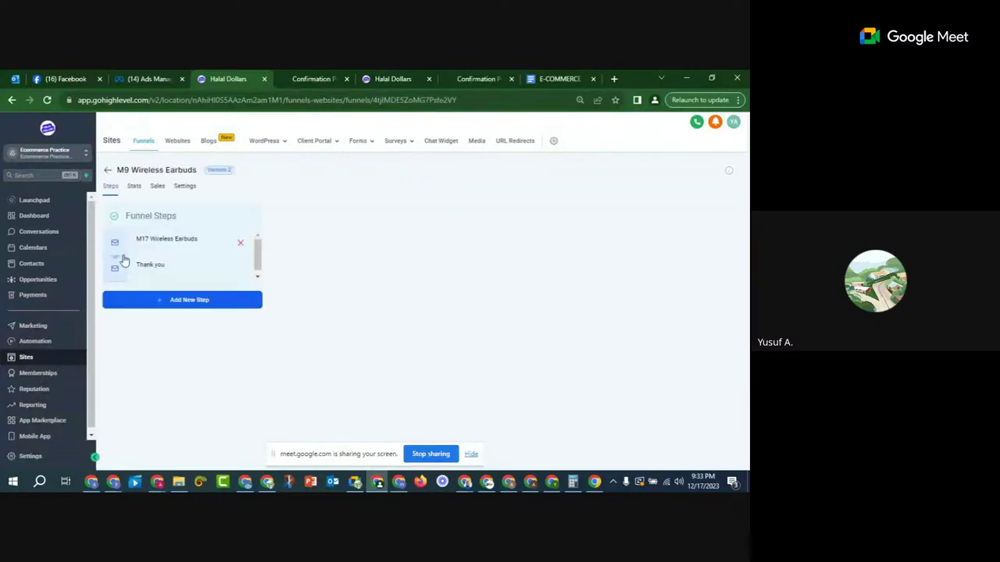
{"action": "left_click", "coordinate": [160, 239]}
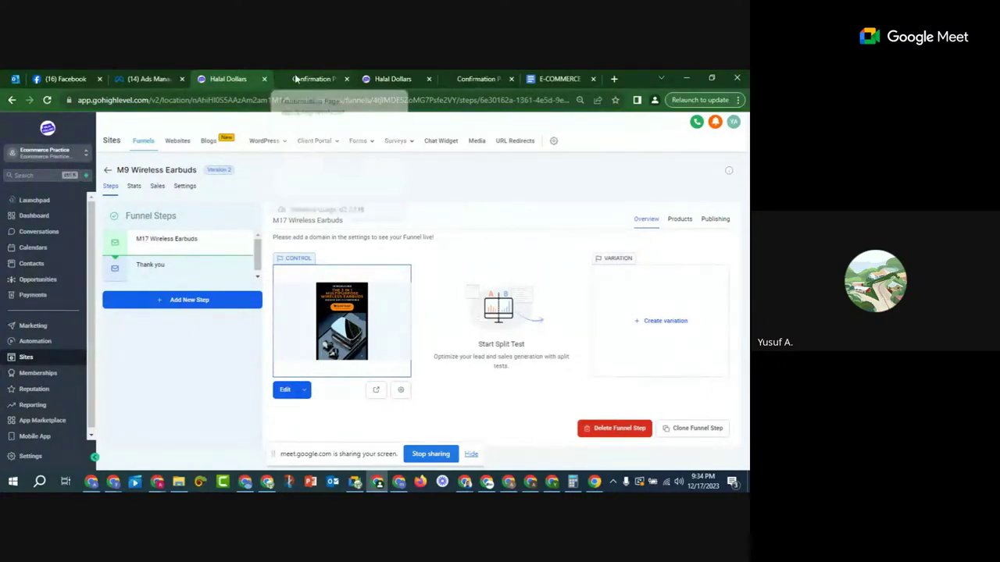
{"action": "left_click", "coordinate": [328, 79]}
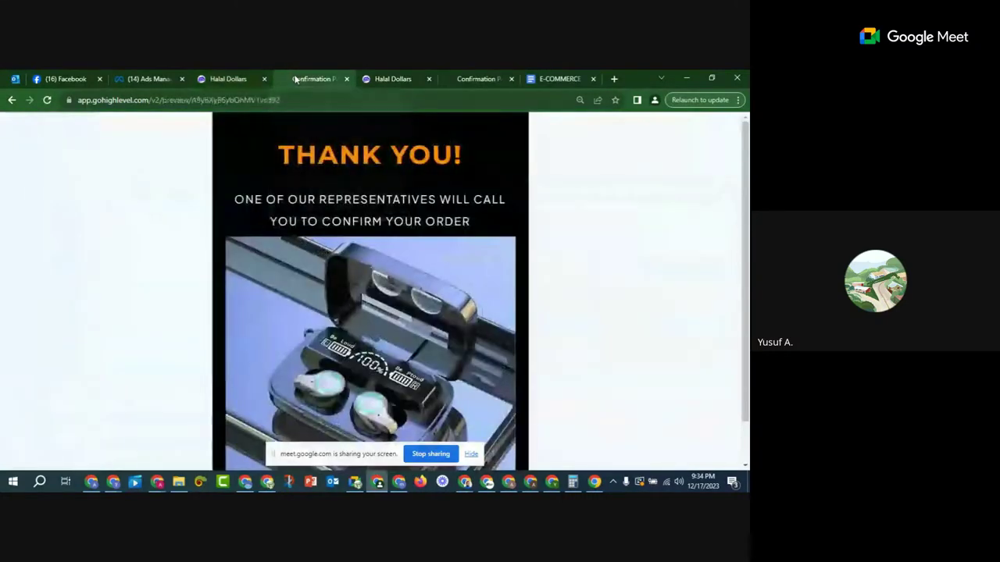
Step: Go back to the earbuds sales page preview and look over its headline
{"action": "left_click", "coordinate": [13, 102]}
{"action": "scroll", "coordinate": [347, 183], "scroll_direction": "down", "scroll_amount": 15}
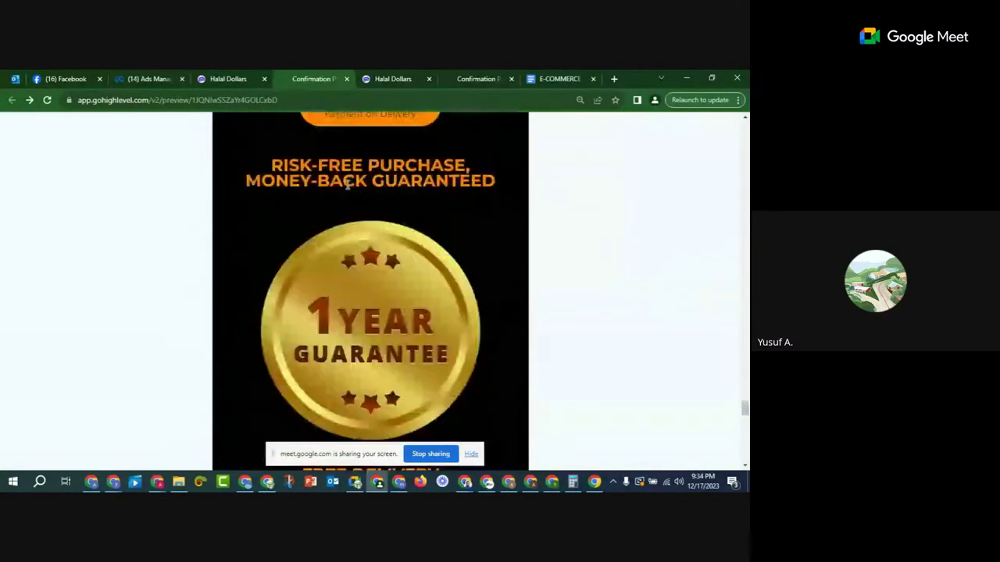
{"action": "scroll", "coordinate": [347, 184], "scroll_direction": "up", "scroll_amount": 3}
{"action": "scroll", "coordinate": [384, 191], "scroll_direction": "up", "scroll_amount": 12}
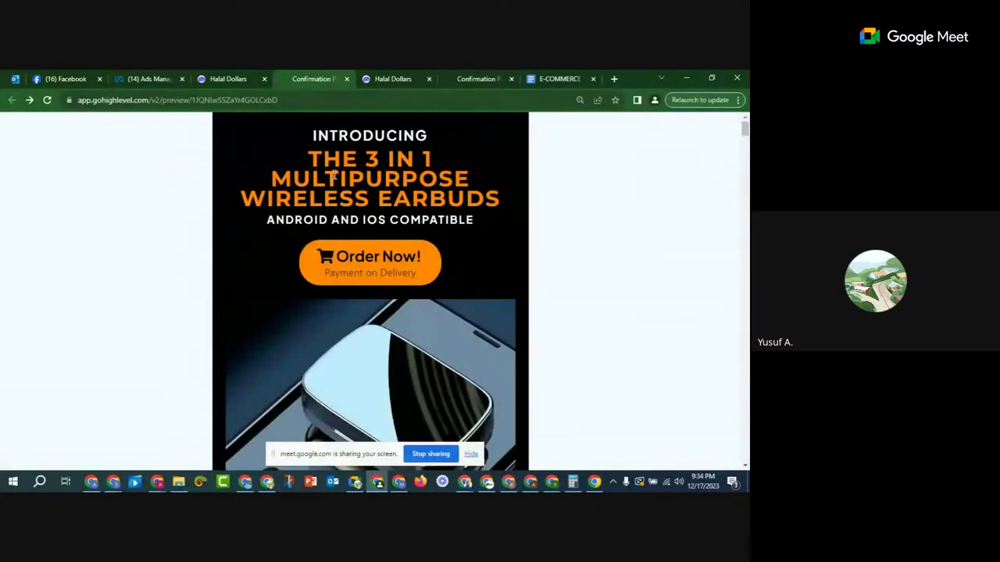
{"action": "left_click_drag", "start_coordinate": [334, 174], "coordinate": [447, 180]}
{"action": "left_click", "coordinate": [462, 183]}
Step: Scroll through the discounted offer section, then return to the M17 Wireless Earbuds step overview
{"action": "scroll", "coordinate": [463, 191], "scroll_direction": "down", "scroll_amount": 6}
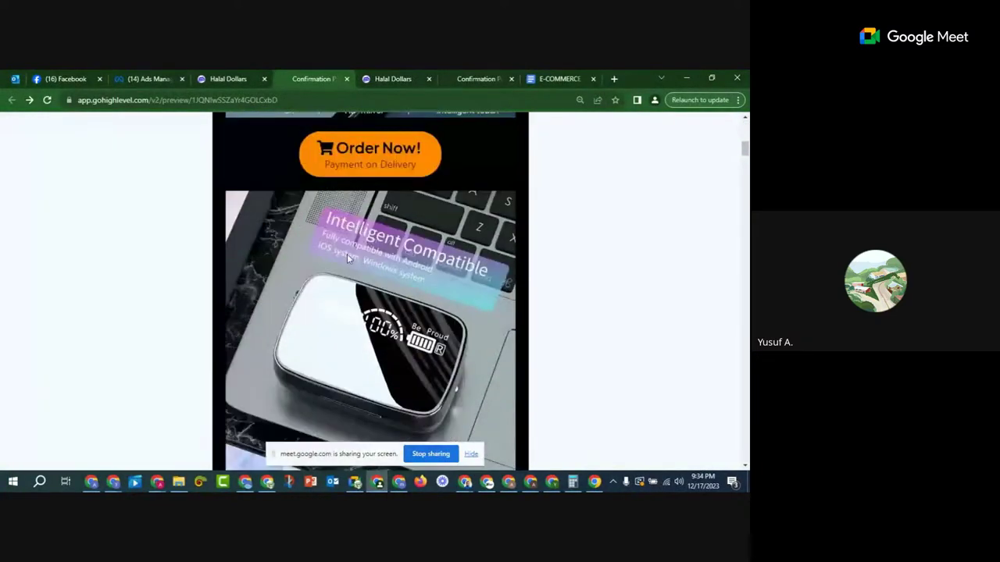
{"action": "scroll", "coordinate": [347, 254], "scroll_direction": "down", "scroll_amount": 4}
{"action": "scroll", "coordinate": [373, 271], "scroll_direction": "down", "scroll_amount": 6}
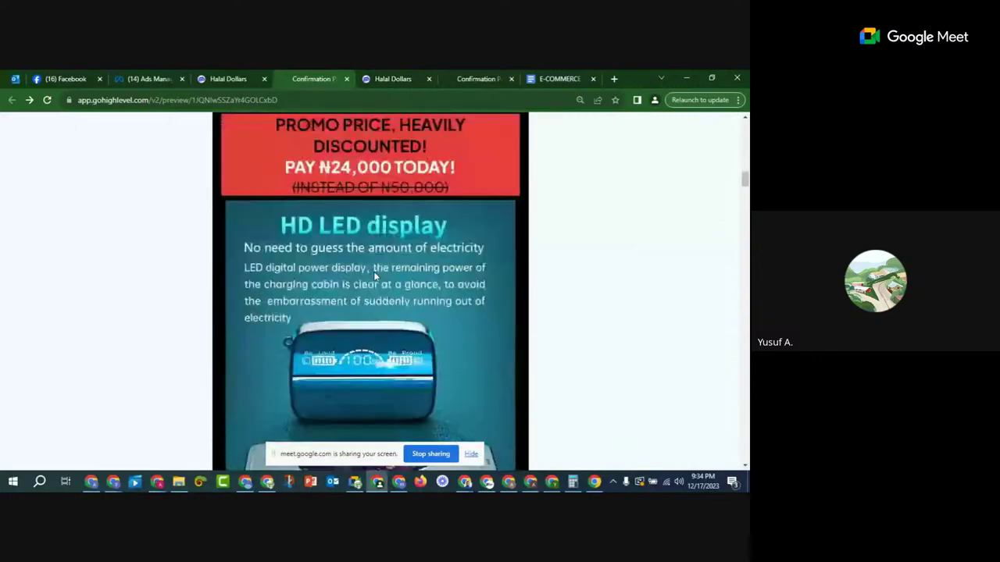
{"action": "scroll", "coordinate": [373, 271], "scroll_direction": "up", "scroll_amount": 2}
{"action": "double_click", "coordinate": [367, 256]}
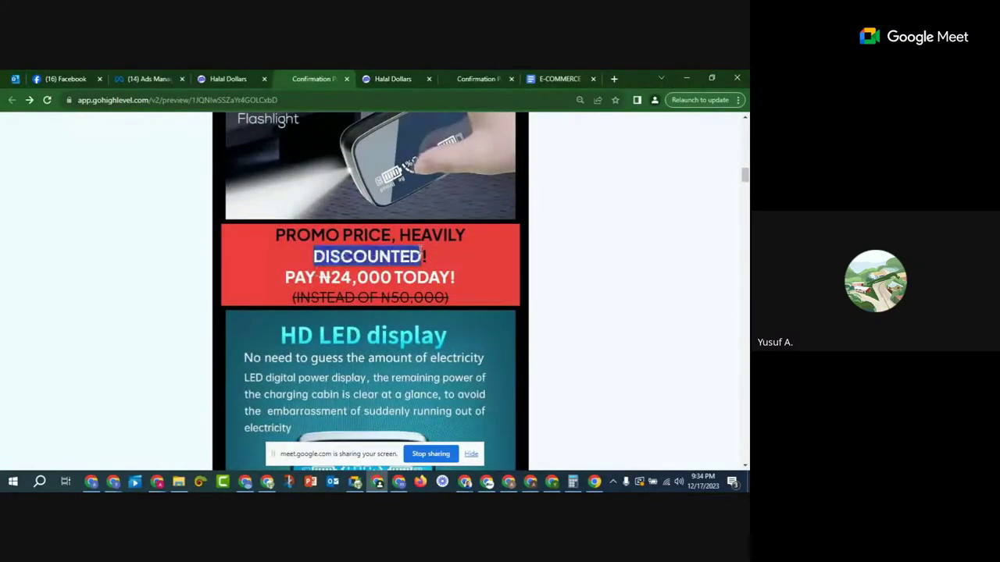
{"action": "left_click", "coordinate": [442, 268]}
{"action": "scroll", "coordinate": [442, 268], "scroll_direction": "down", "scroll_amount": 10}
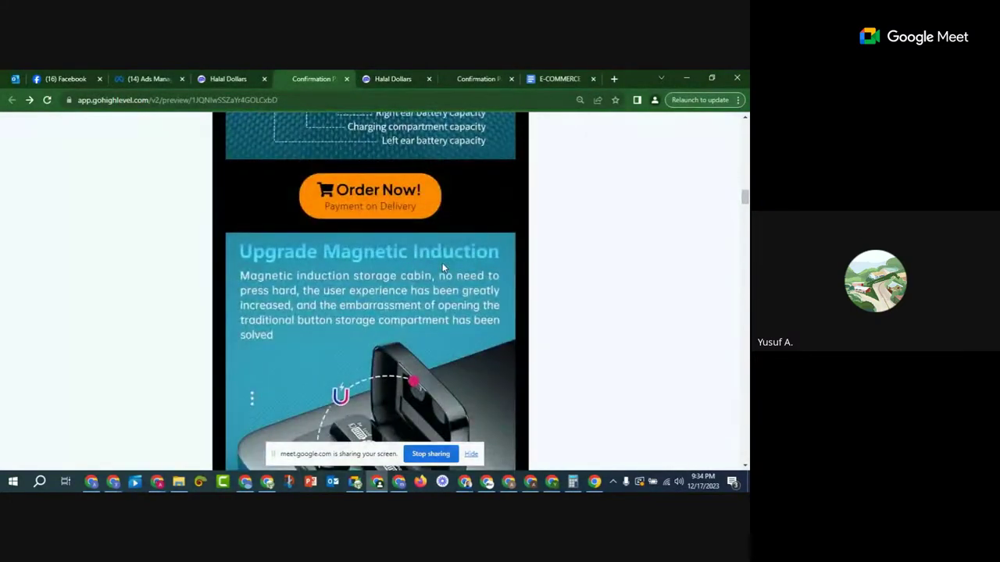
{"action": "left_click", "coordinate": [231, 76]}
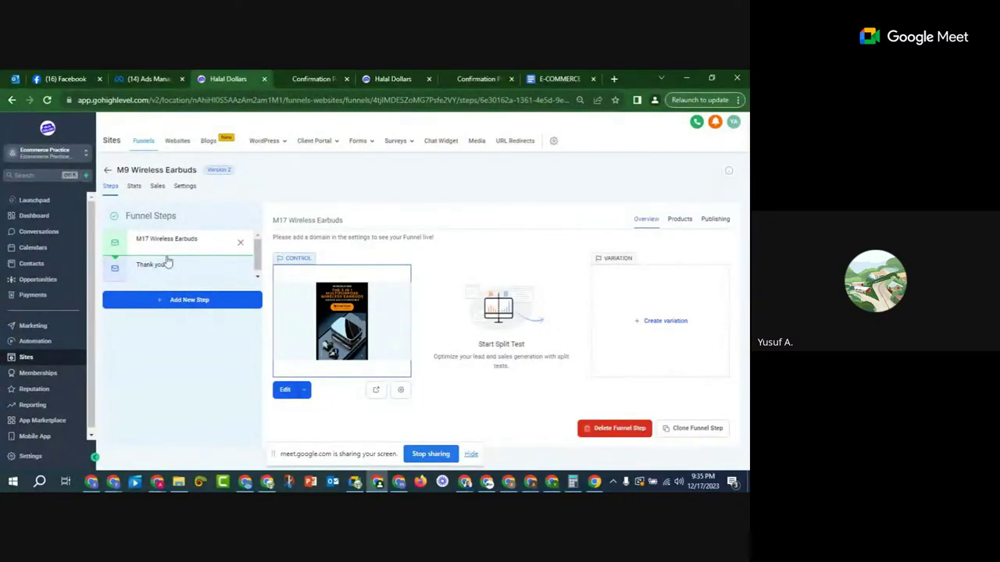
{"action": "scroll", "coordinate": [58, 273], "scroll_direction": "down", "scroll_amount": 1}
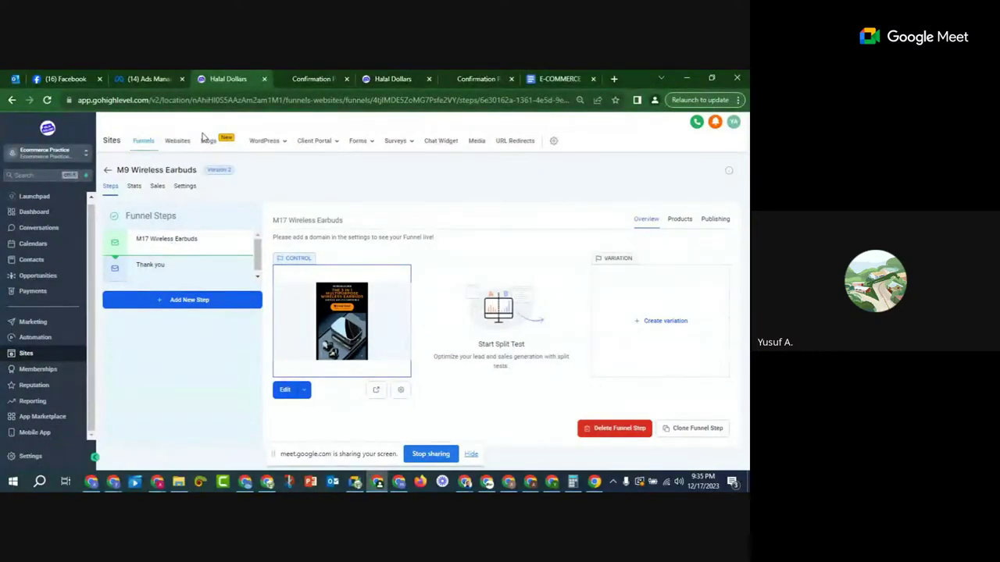
Step: Go to the Facebook home feed and expand the sidebar shortcuts
{"action": "left_click", "coordinate": [148, 79]}
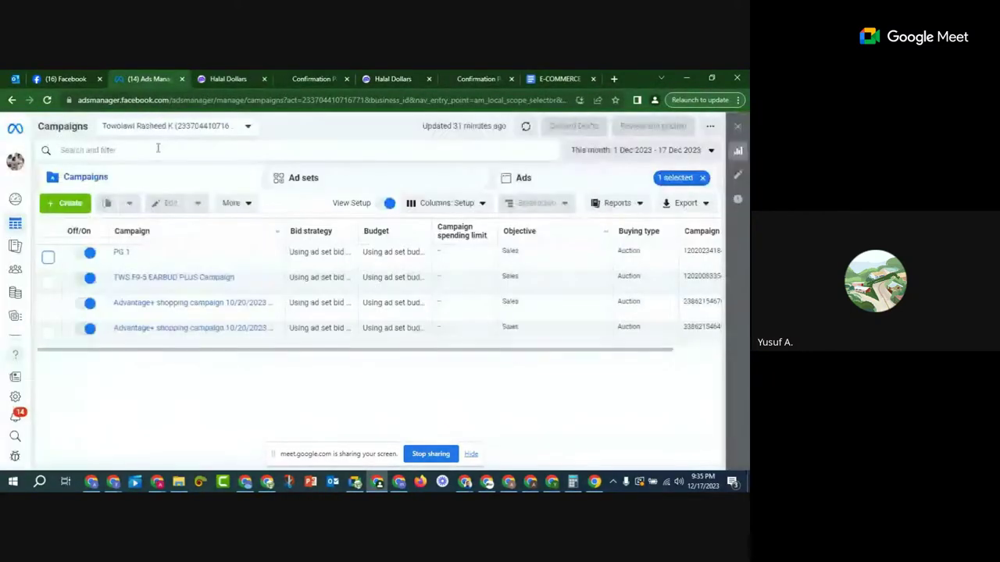
{"action": "left_click", "coordinate": [72, 76]}
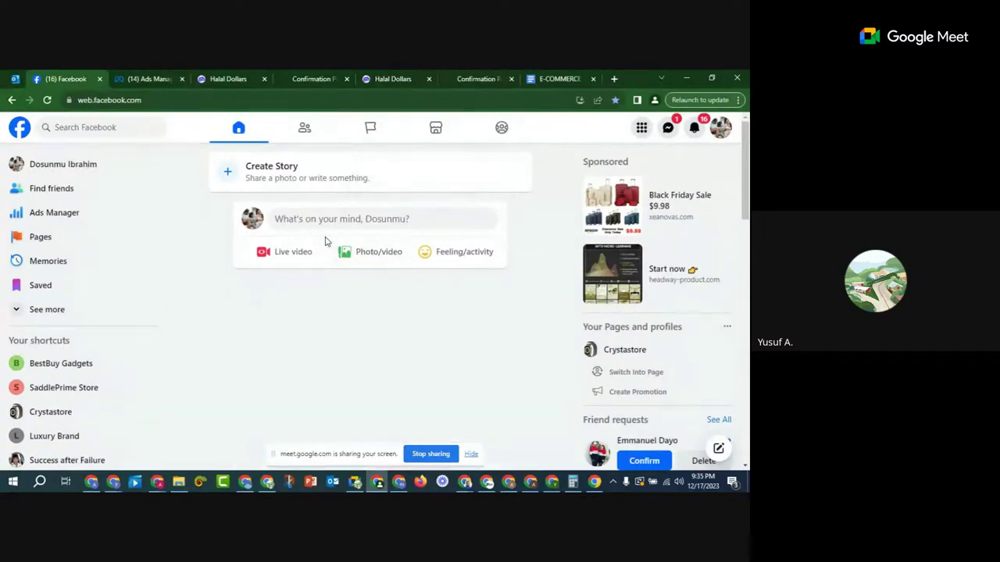
{"action": "left_click", "coordinate": [56, 310]}
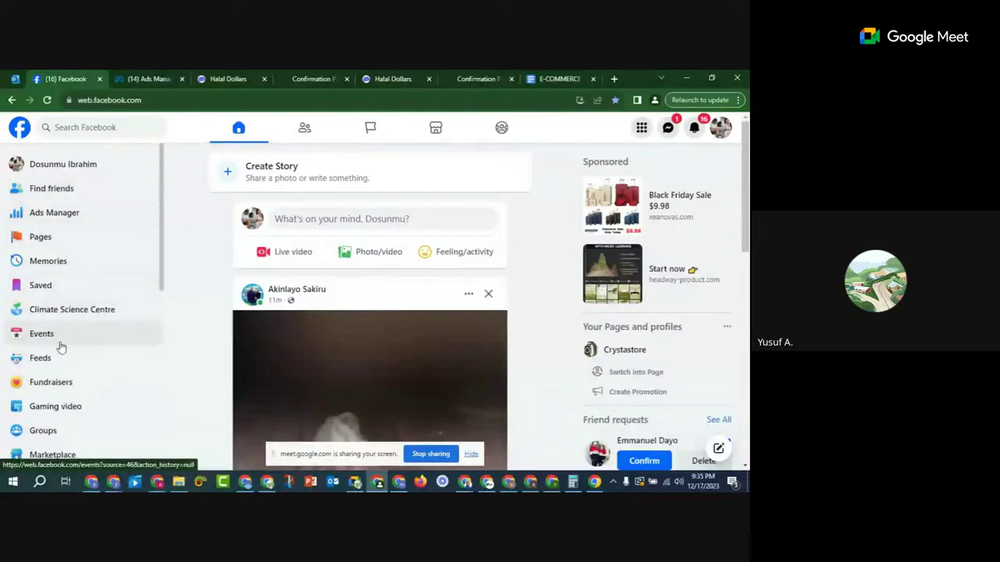
{"action": "scroll", "coordinate": [69, 356], "scroll_direction": "down", "scroll_amount": 2}
{"action": "scroll", "coordinate": [70, 356], "scroll_direction": "up", "scroll_amount": 2}
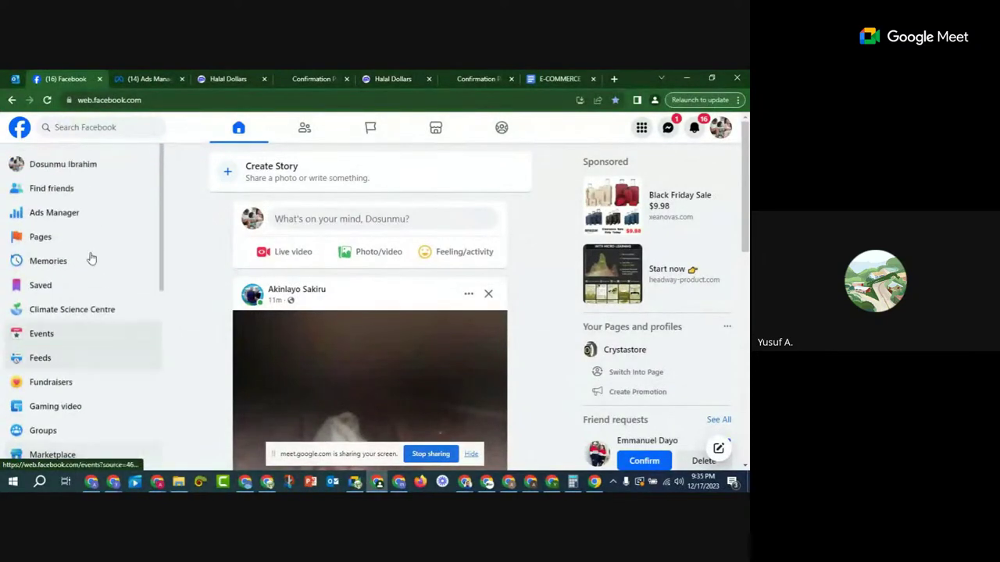
{"action": "scroll", "coordinate": [105, 310], "scroll_direction": "down", "scroll_amount": 5}
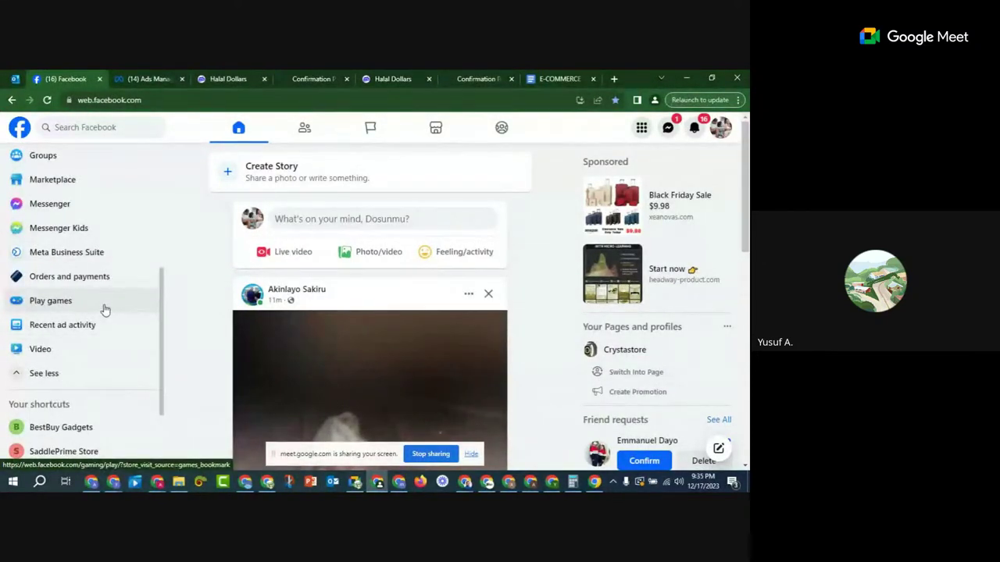
{"action": "scroll", "coordinate": [104, 308], "scroll_direction": "up", "scroll_amount": 5}
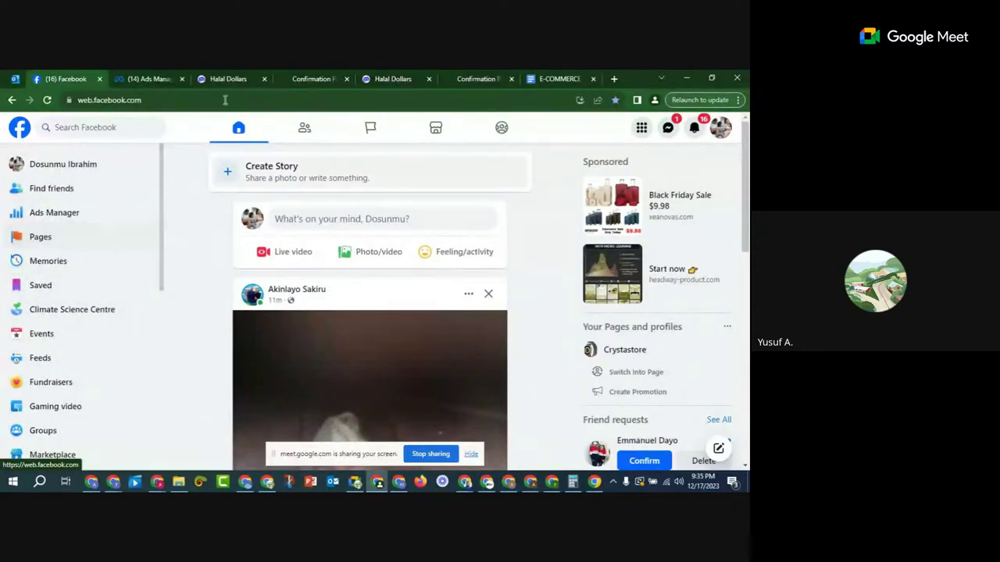
Step: Open Ads Manager in a new tab, closing the Pages tab opened by mistake
{"action": "right_click", "coordinate": [46, 243]}
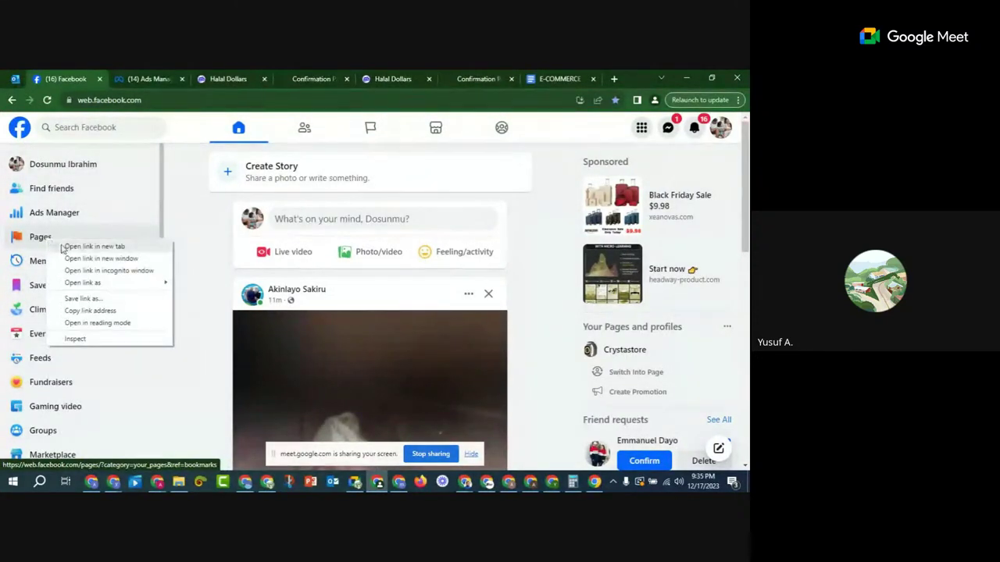
{"action": "left_click", "coordinate": [66, 247]}
{"action": "left_click", "coordinate": [162, 79]}
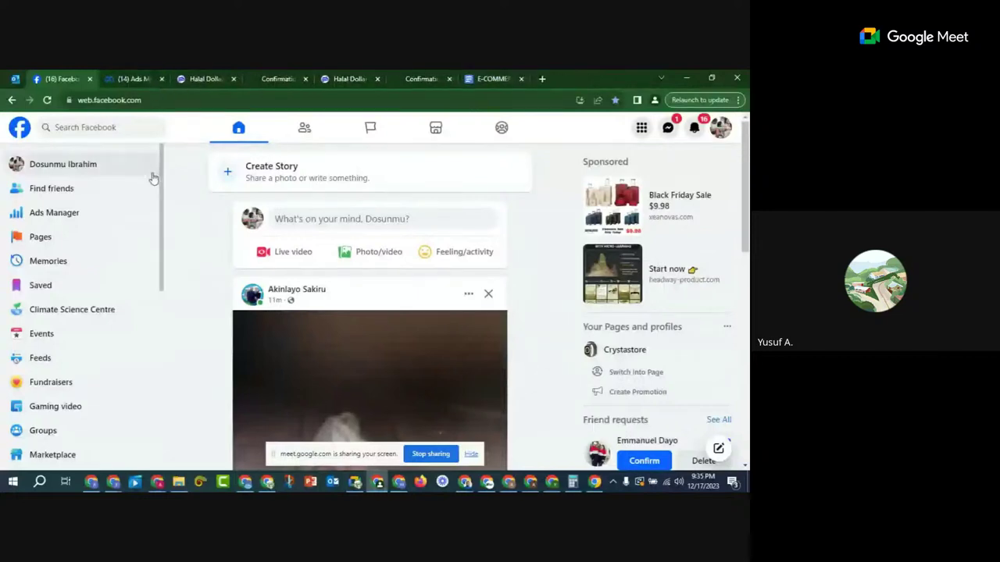
{"action": "right_click", "coordinate": [63, 221]}
{"action": "left_click", "coordinate": [86, 226]}
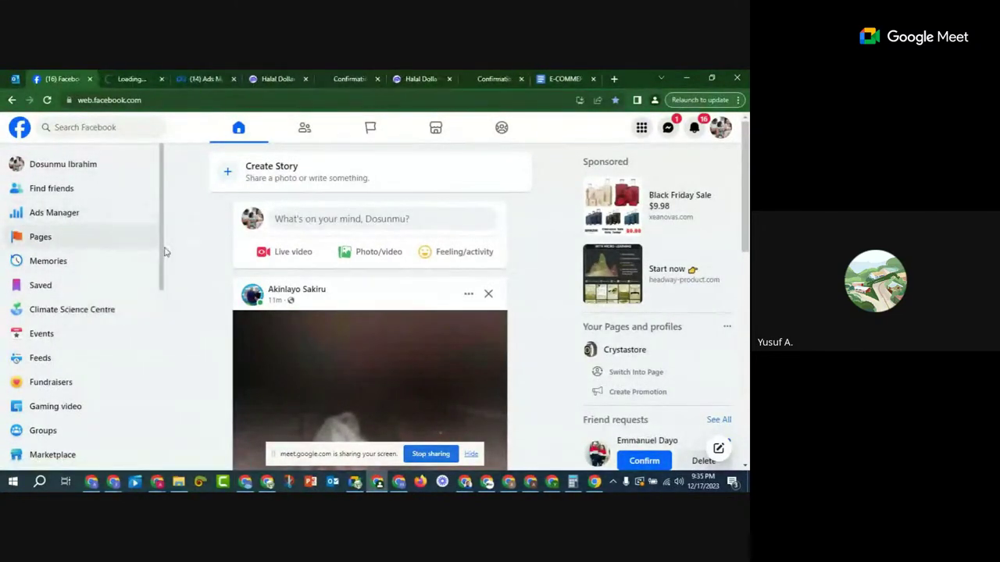
Step: Switch to the Ads Manager tab and view the Campaigns list with the M9 Earpod draft
{"action": "left_click", "coordinate": [135, 78]}
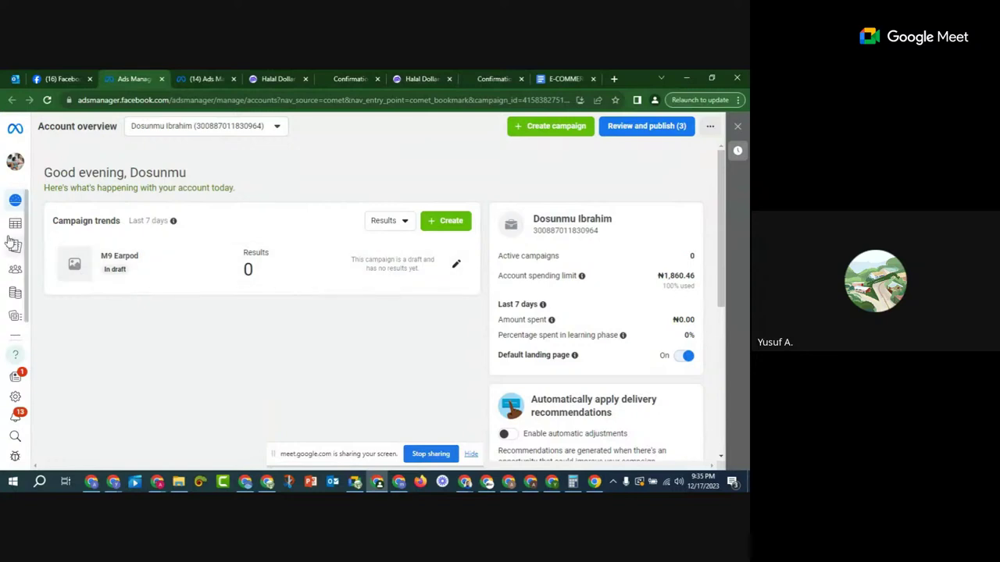
{"action": "mouse_move", "coordinate": [10, 243]}
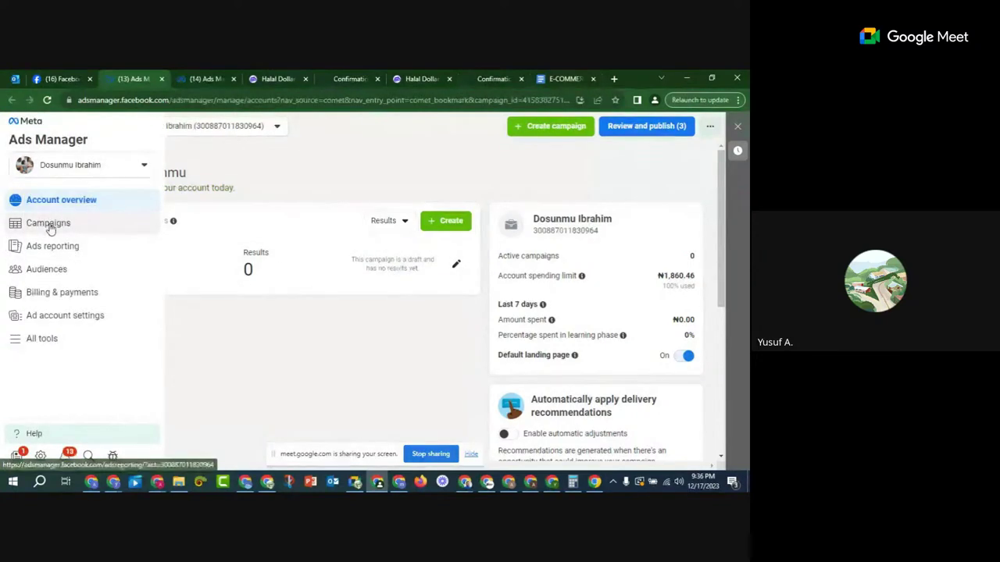
{"action": "left_click", "coordinate": [49, 227]}
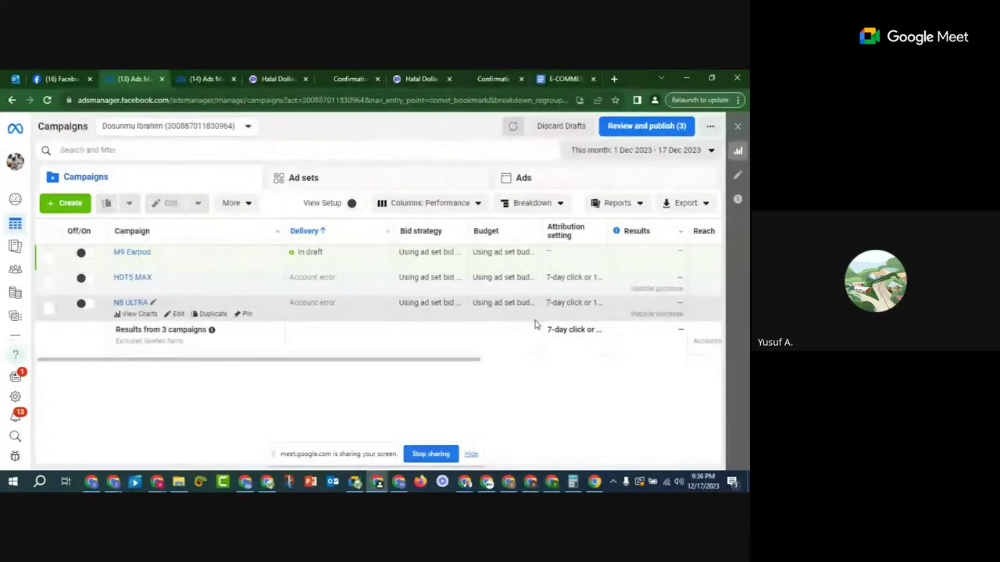
Step: Check the ad account list and the Create campaign dialog, closing both unchanged
{"action": "left_click", "coordinate": [220, 127]}
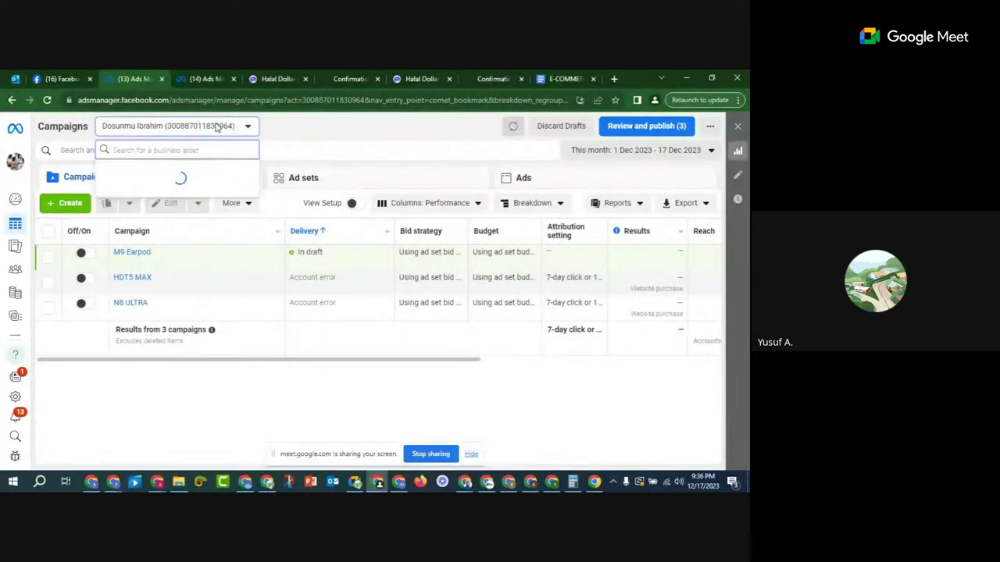
{"action": "scroll", "coordinate": [207, 203], "scroll_direction": "down", "scroll_amount": 5}
{"action": "scroll", "coordinate": [200, 295], "scroll_direction": "up", "scroll_amount": 5}
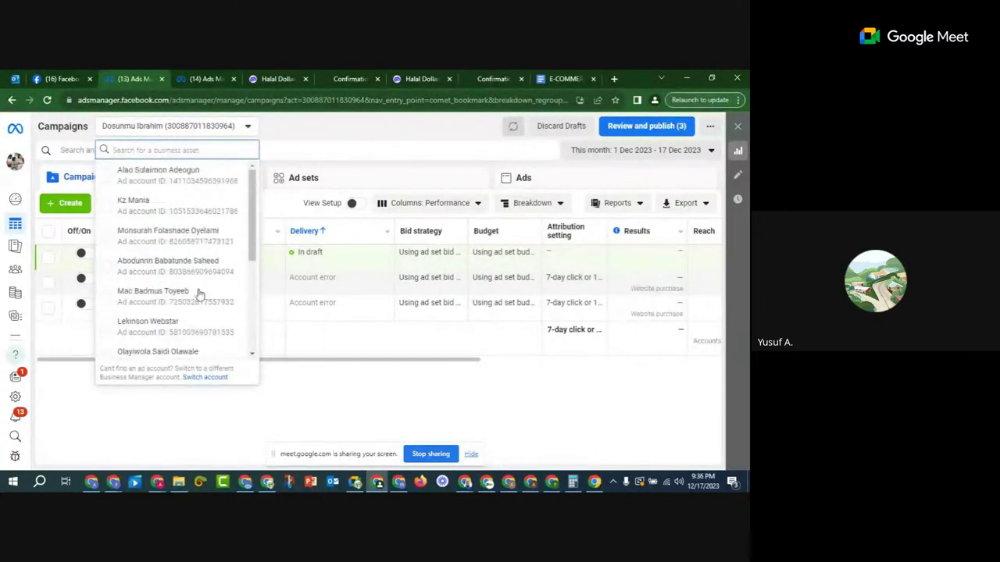
{"action": "left_click", "coordinate": [302, 134]}
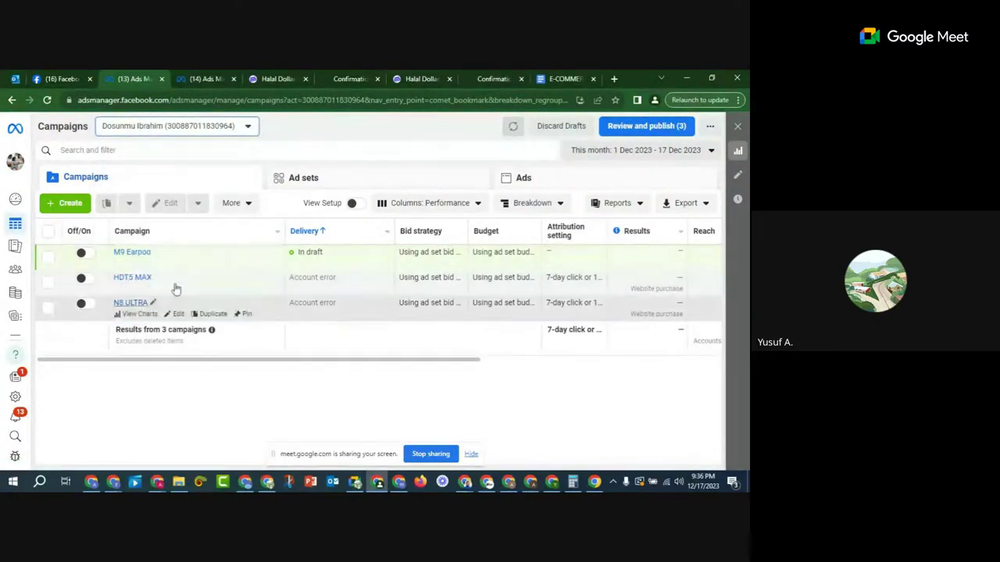
{"action": "left_click", "coordinate": [72, 209]}
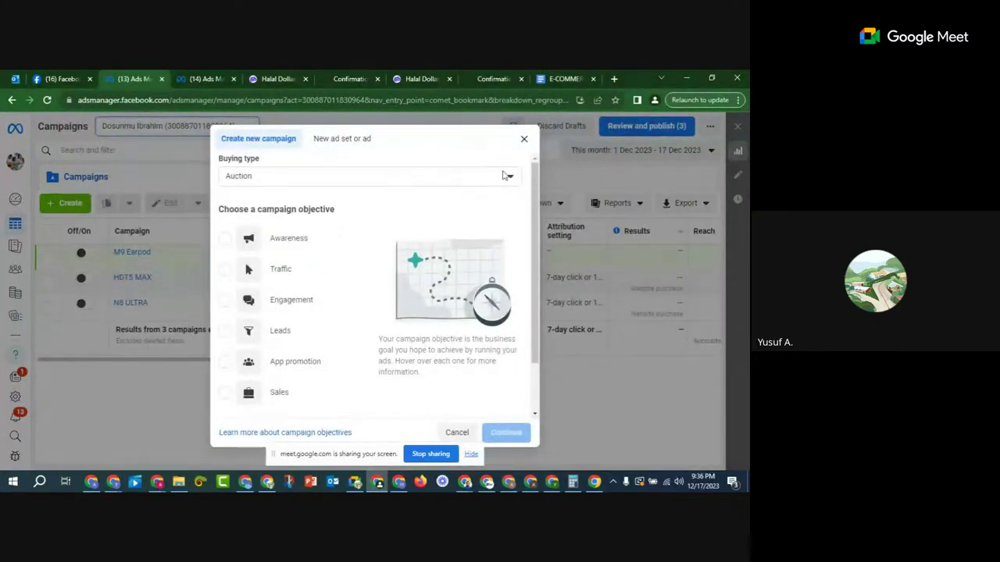
{"action": "left_click", "coordinate": [523, 138]}
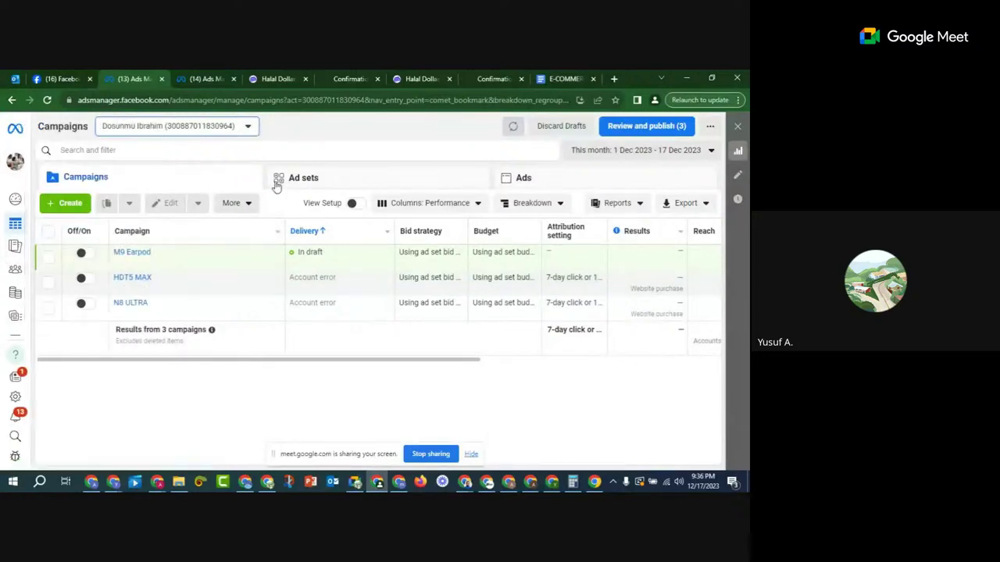
{"action": "mouse_move", "coordinate": [43, 248]}
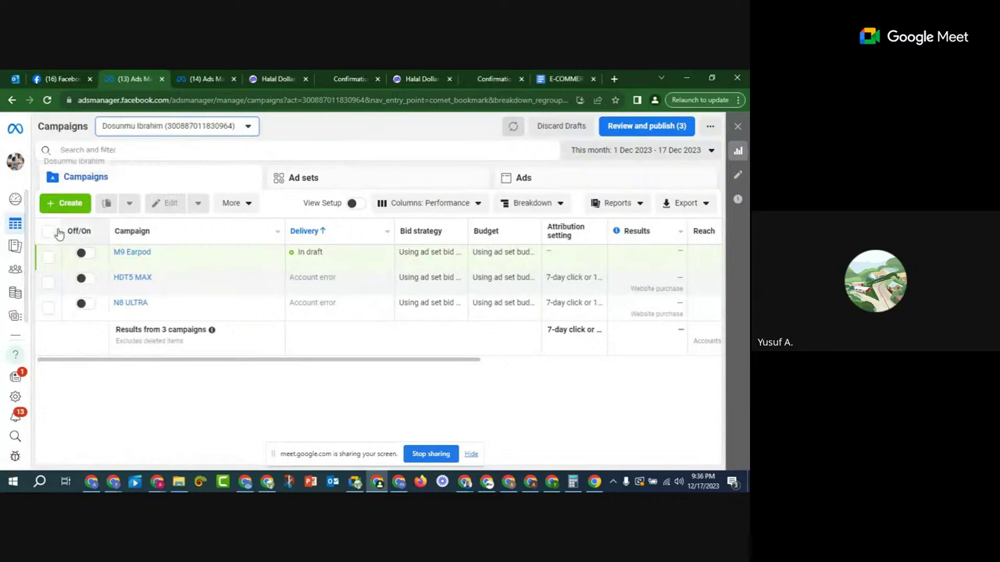
Step: Open Events Manager from All tools in a new tab and go to Data sources for the crystastore pixel
{"action": "left_click", "coordinate": [49, 342]}
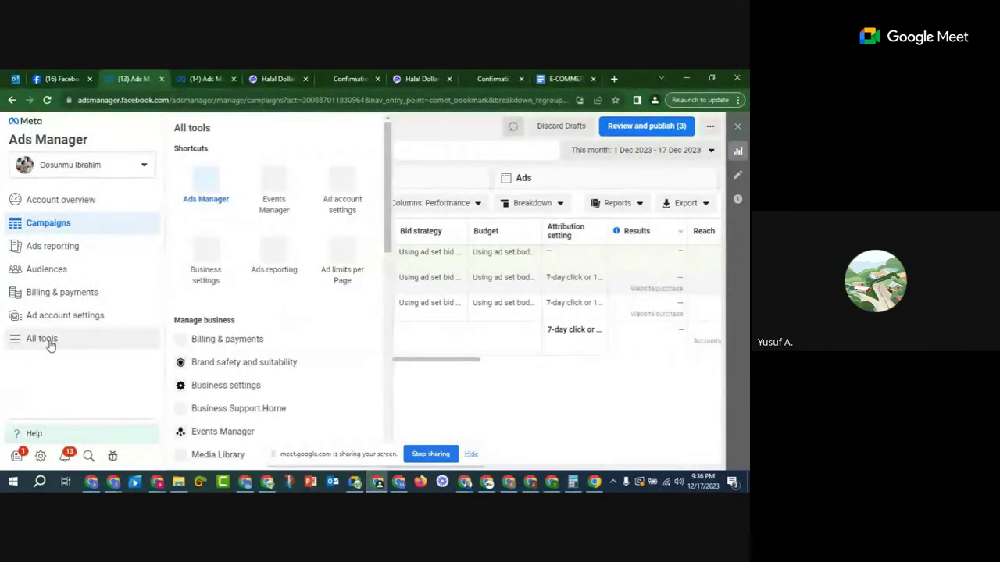
{"action": "right_click", "coordinate": [274, 187]}
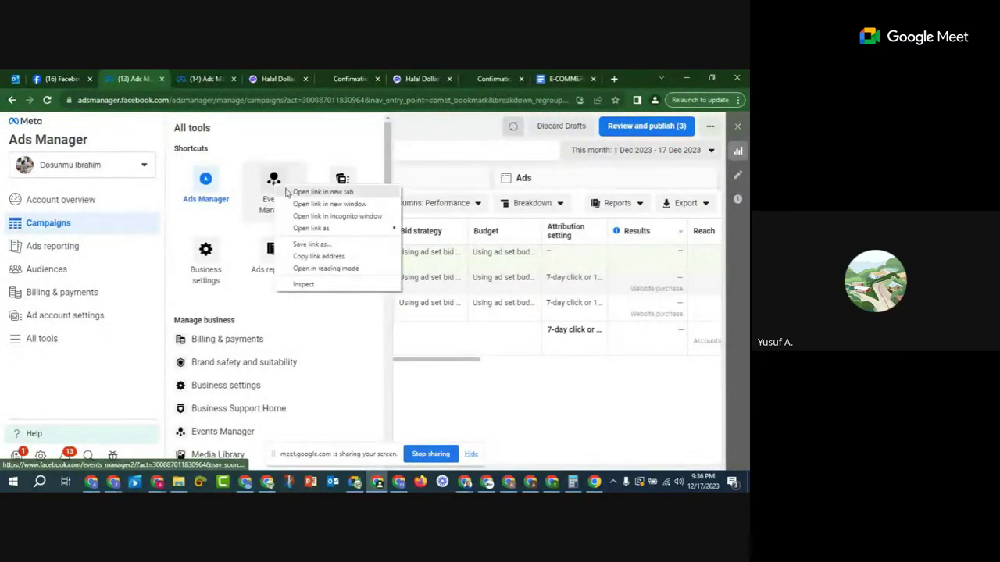
{"action": "left_click", "coordinate": [312, 193]}
{"action": "left_click", "coordinate": [181, 78]}
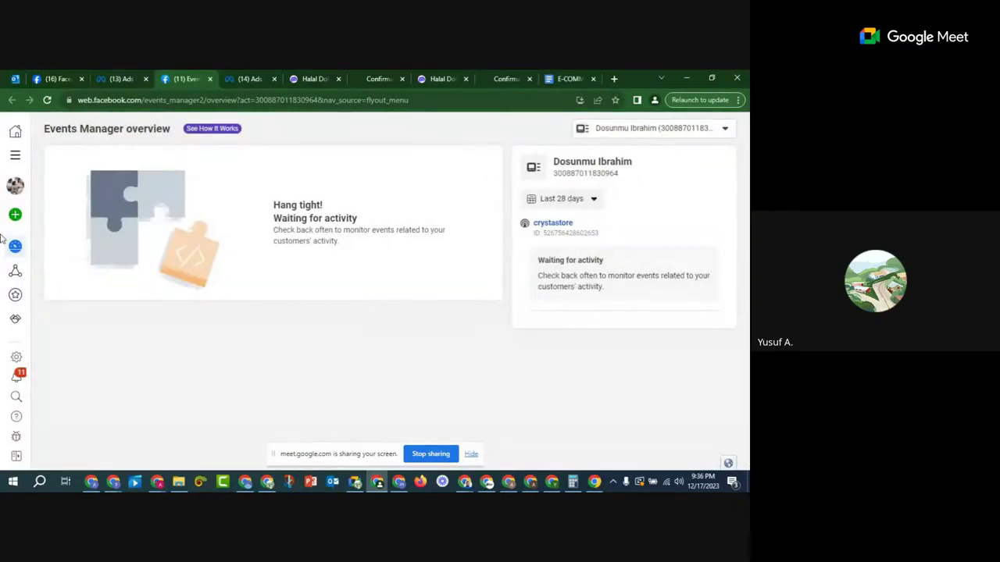
{"action": "mouse_move", "coordinate": [3, 240]}
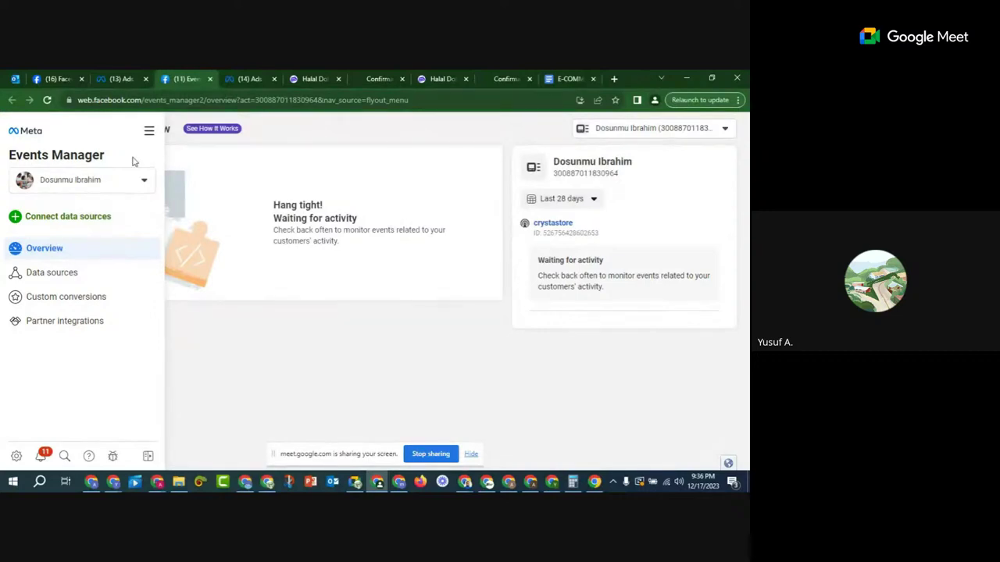
{"action": "left_click", "coordinate": [61, 276]}
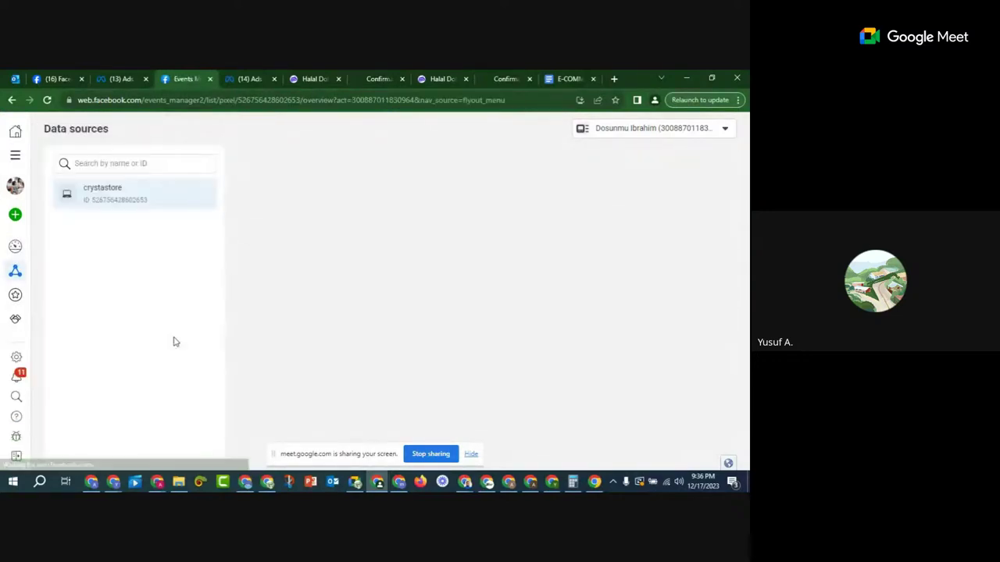
Step: Open the crystastore pixel's overview and select its pixel ID
{"action": "left_click", "coordinate": [89, 195]}
{"action": "left_click_drag", "start_coordinate": [83, 191], "coordinate": [175, 192]}
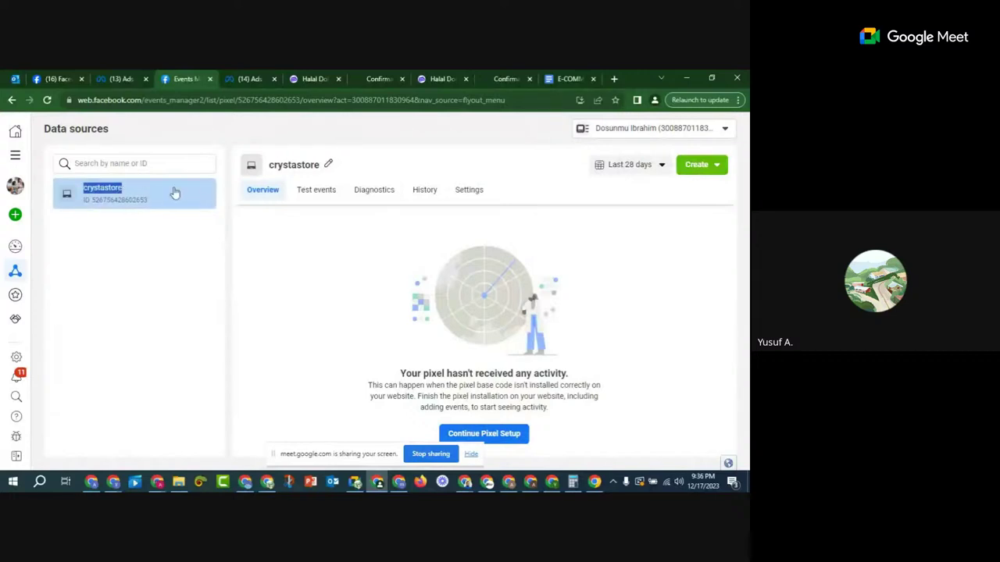
{"action": "left_click", "coordinate": [175, 194]}
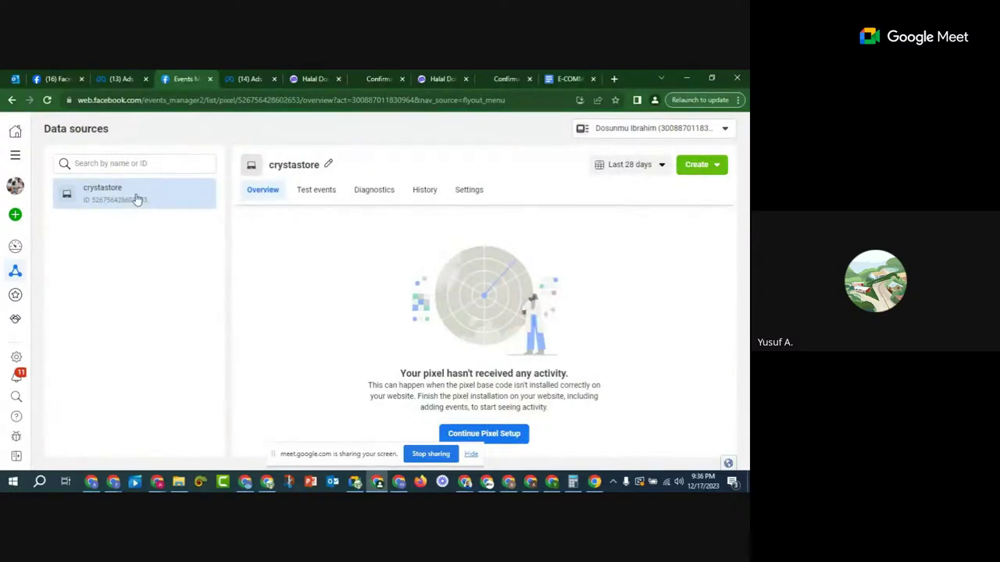
{"action": "left_click_drag", "start_coordinate": [286, 461], "coordinate": [103, 465]}
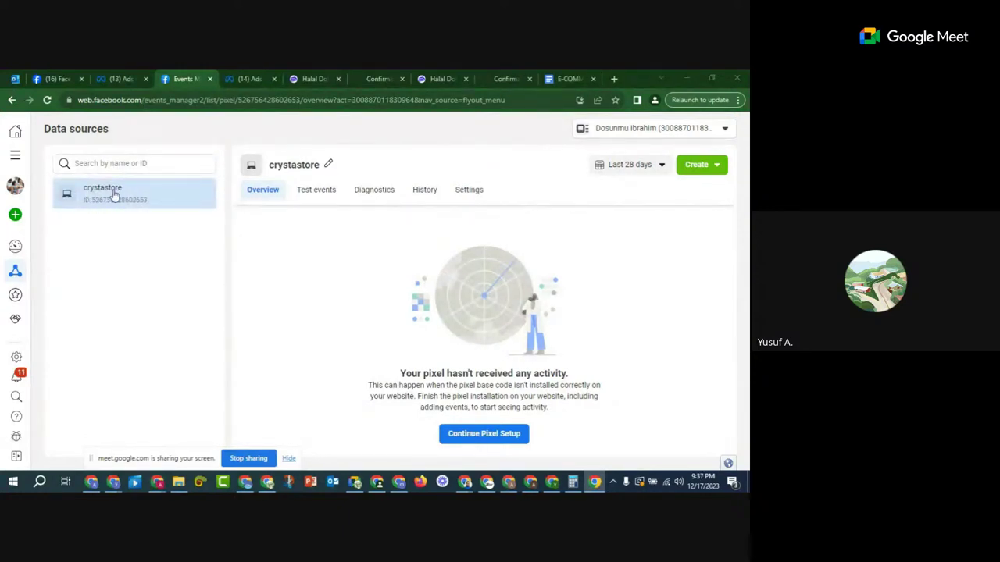
{"action": "left_click_drag", "start_coordinate": [148, 201], "coordinate": [88, 220]}
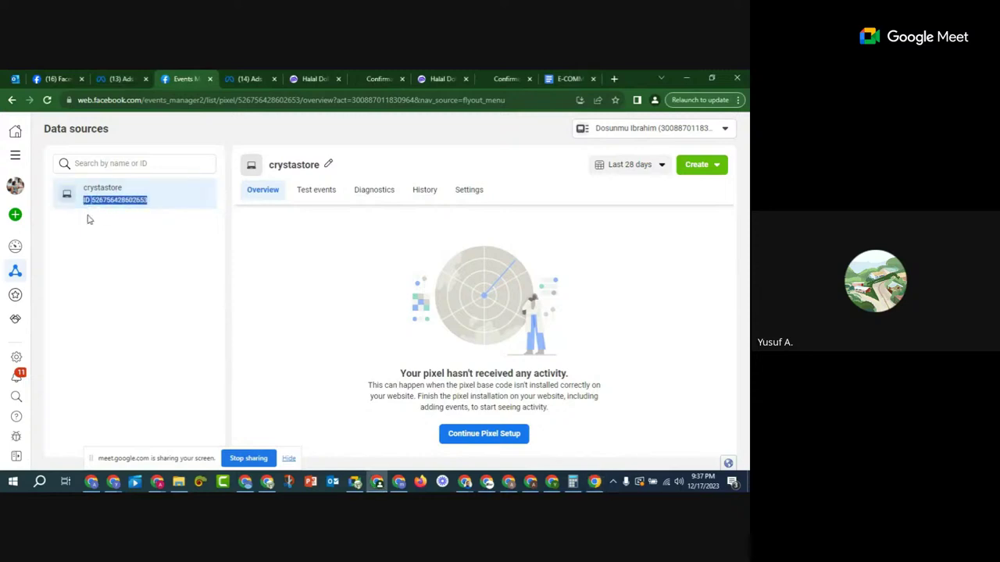
Step: Continue pixel setup with Install Code Manually to reach the base code step
{"action": "left_click", "coordinate": [483, 439]}
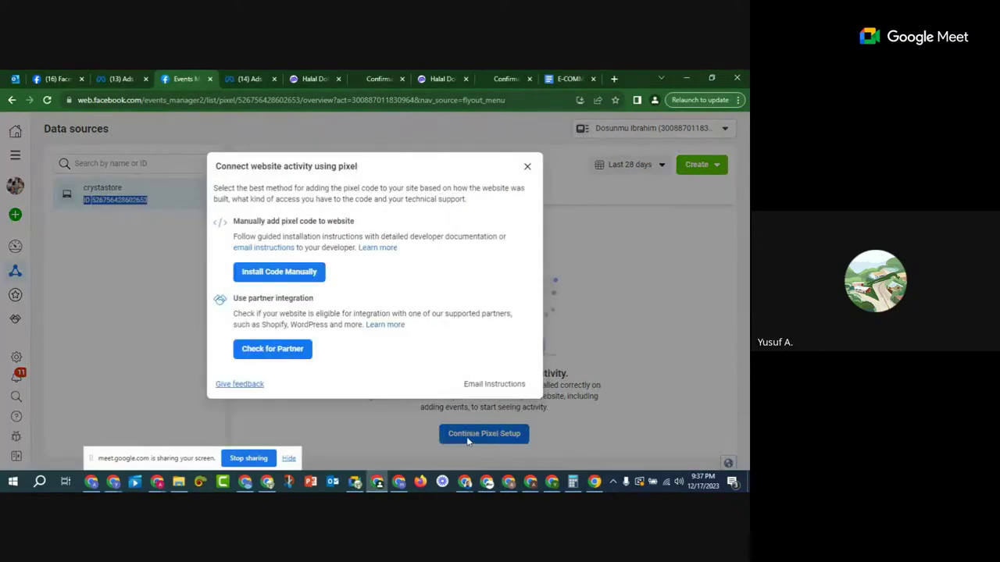
{"action": "left_click", "coordinate": [275, 274]}
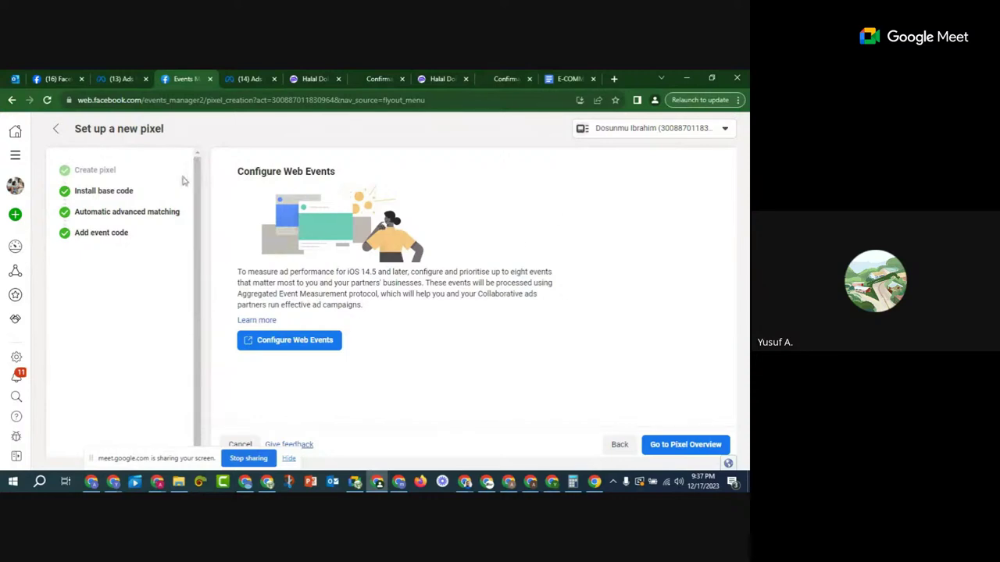
{"action": "left_click", "coordinate": [106, 196]}
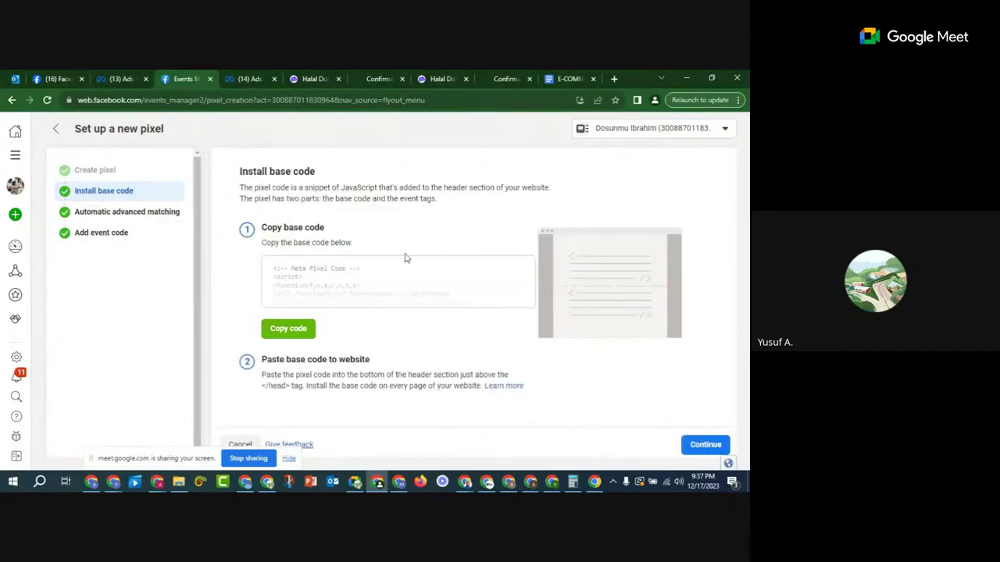
{"action": "left_click", "coordinate": [313, 80]}
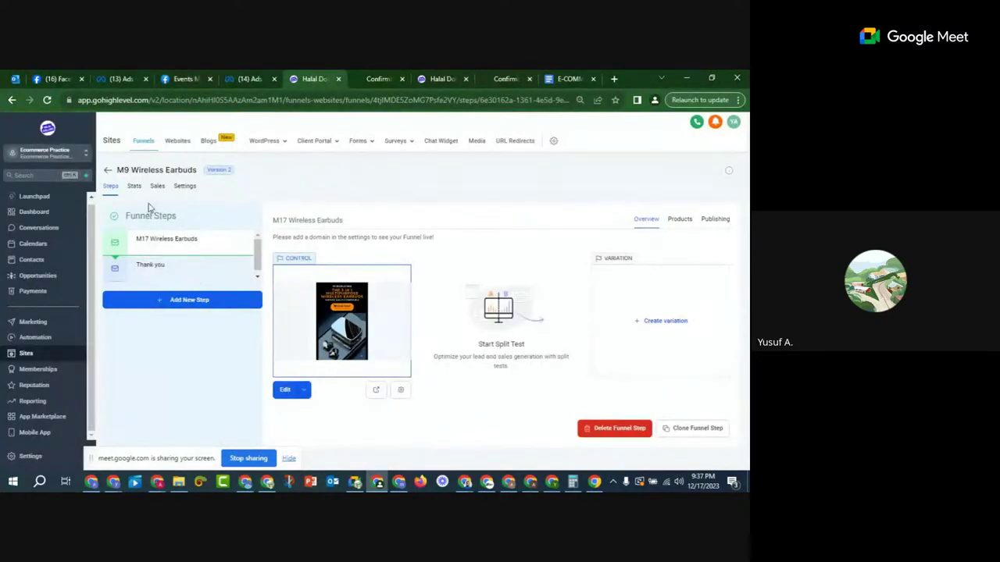
Step: Paste the Meta Pixel base code into the funnel Settings' Head tracking code box and save
{"action": "left_click", "coordinate": [185, 186]}
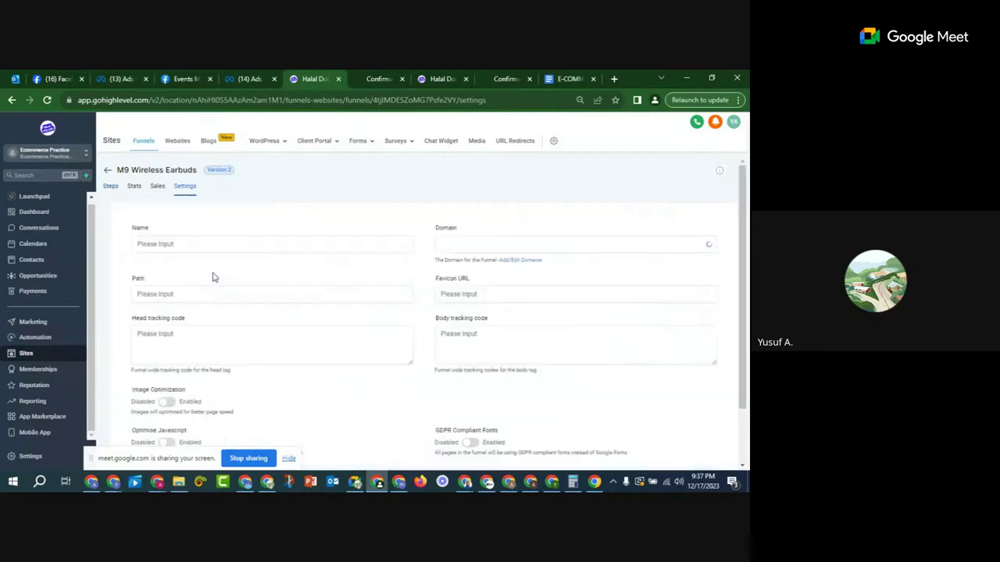
{"action": "scroll", "coordinate": [194, 286], "scroll_direction": "down", "scroll_amount": 1}
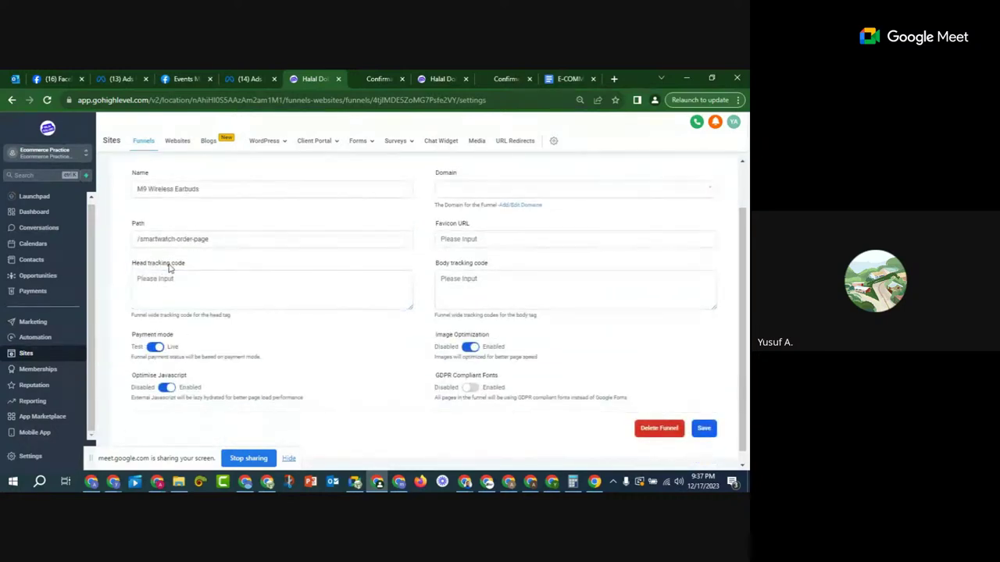
{"action": "left_click", "coordinate": [176, 281]}
{"action": "right_click", "coordinate": [178, 283]}
{"action": "left_click", "coordinate": [227, 353]}
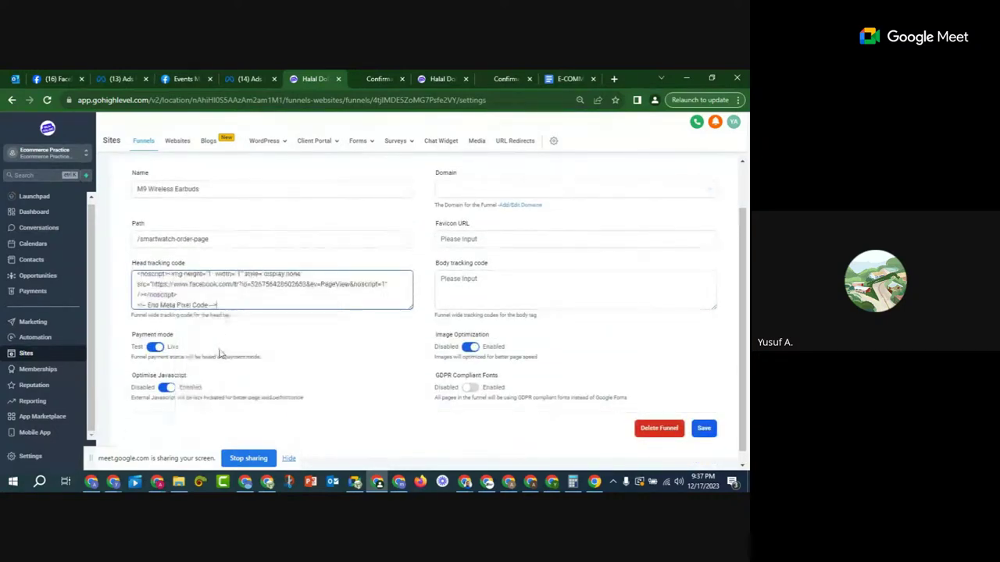
{"action": "left_click", "coordinate": [703, 428]}
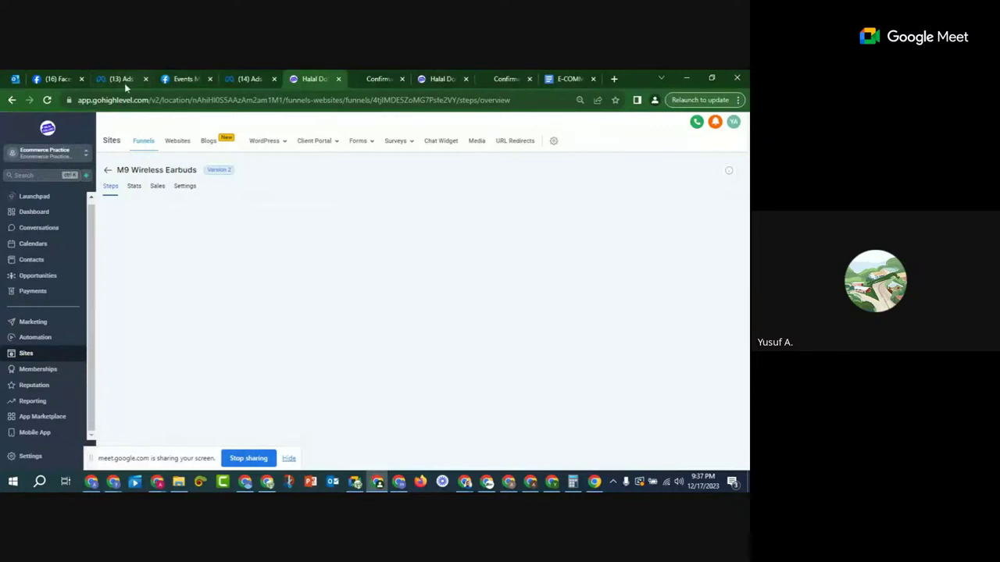
Step: Advance the pixel setup past base code and automatic advanced matching, then return to the GoHighLevel tab
{"action": "left_click", "coordinate": [183, 79]}
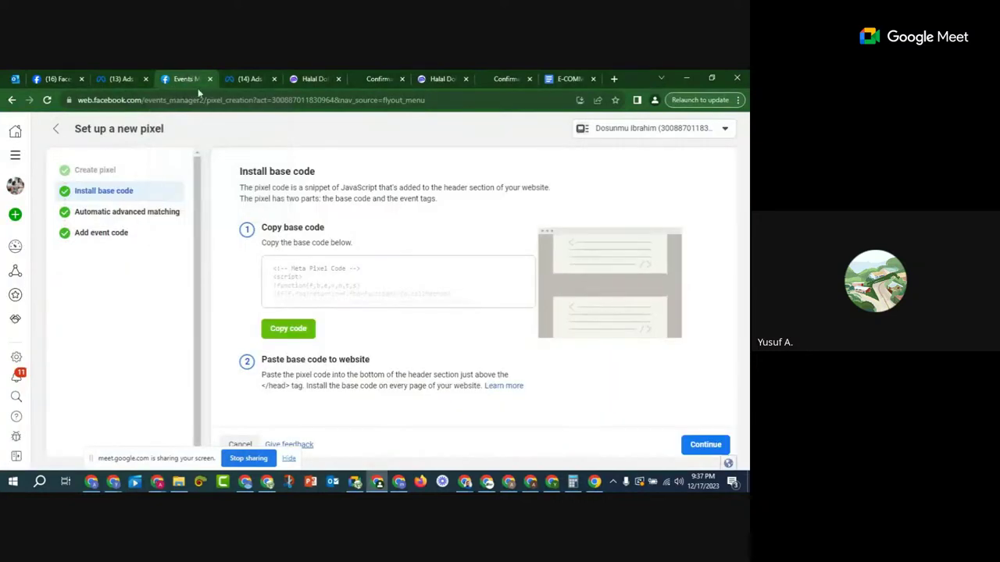
{"action": "left_click", "coordinate": [707, 447]}
{"action": "left_click", "coordinate": [704, 446]}
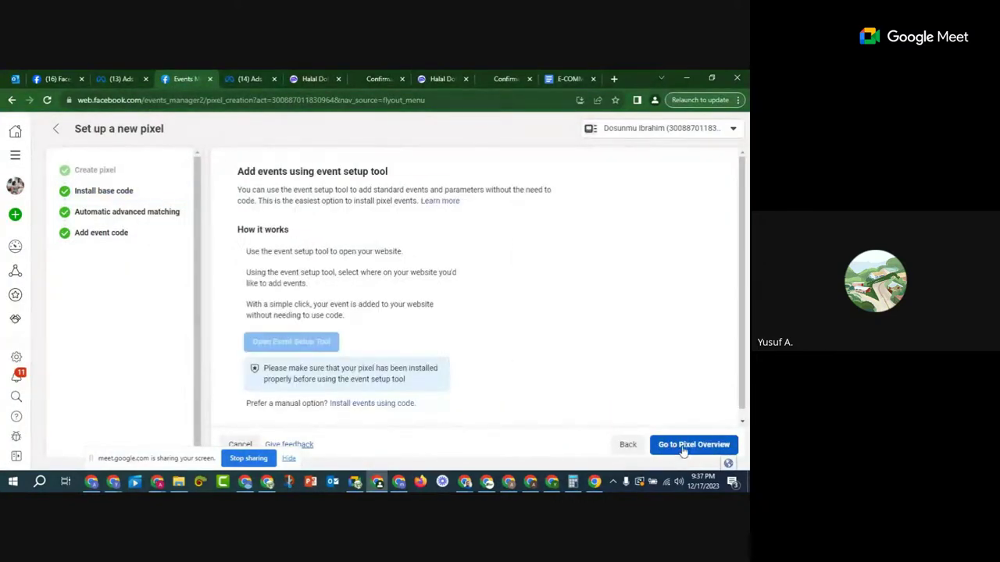
{"action": "mouse_move", "coordinate": [3, 233]}
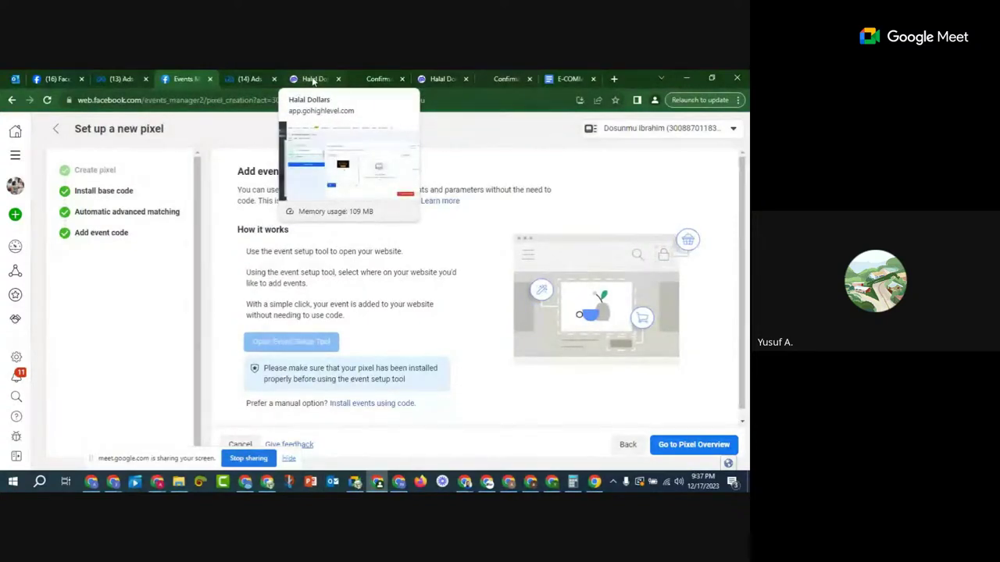
{"action": "left_click", "coordinate": [309, 78]}
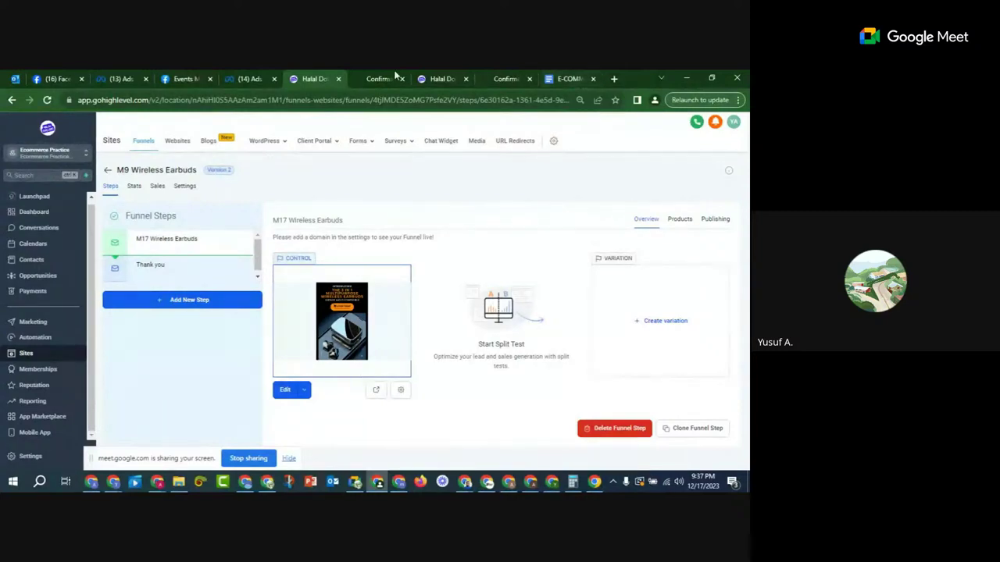
{"action": "right_click", "coordinate": [310, 81]}
Step: Search the web for 'pixel helper' and add the Meta Pixel Helper extension to Chrome
{"action": "left_click", "coordinate": [328, 87]}
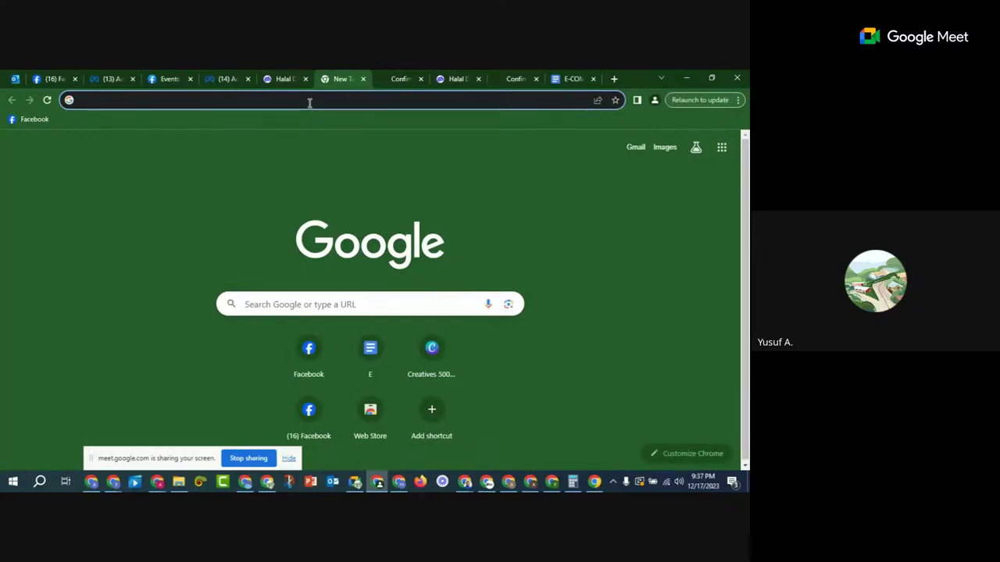
{"action": "type", "text": "i"}
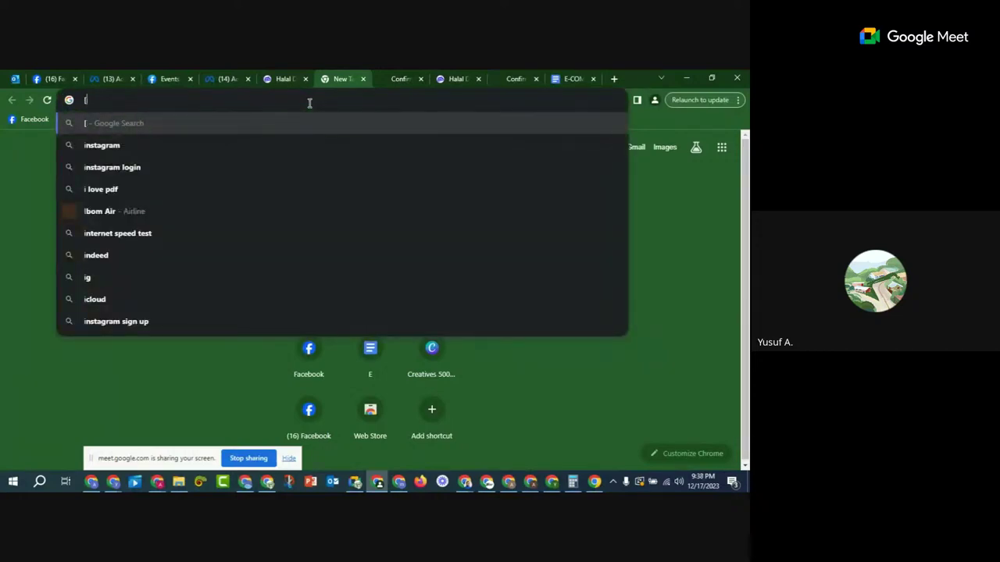
{"action": "key", "text": "BackSpace"}
{"action": "type", "text": "pixe"}
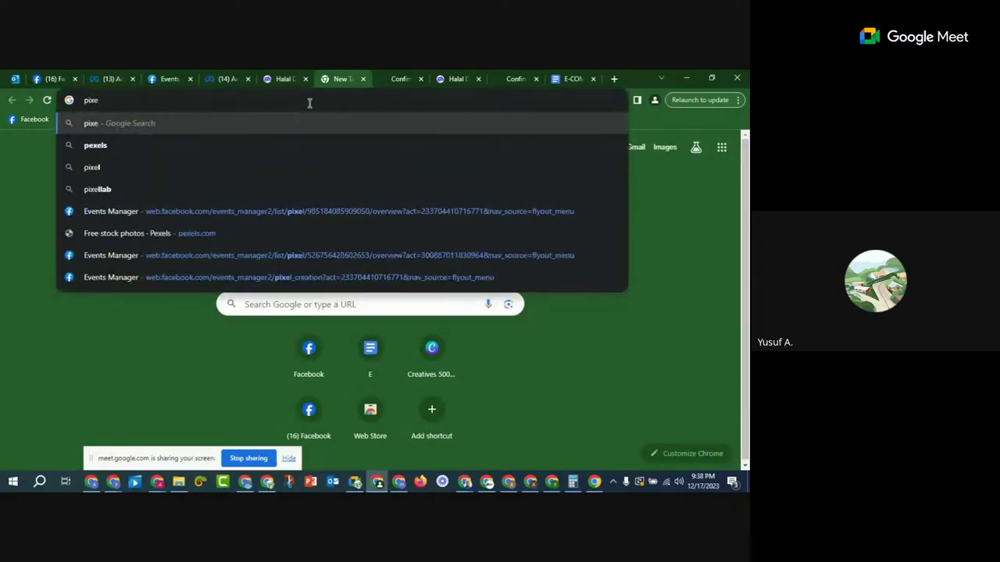
{"action": "type", "text": "l helpe"}
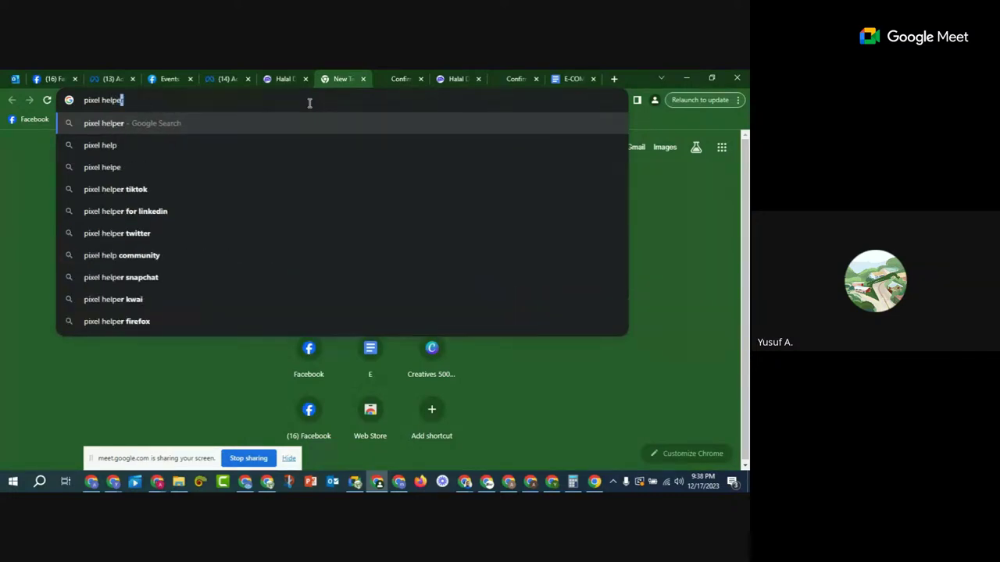
{"action": "type", "text": "r"}
{"action": "key", "text": "Return"}
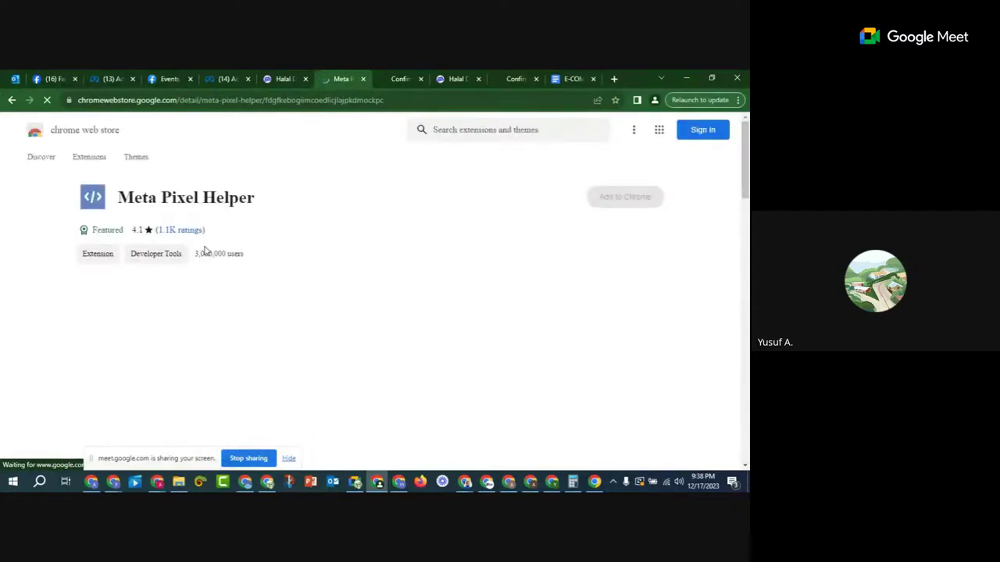
{"action": "left_click_drag", "start_coordinate": [203, 255], "coordinate": [285, 265]}
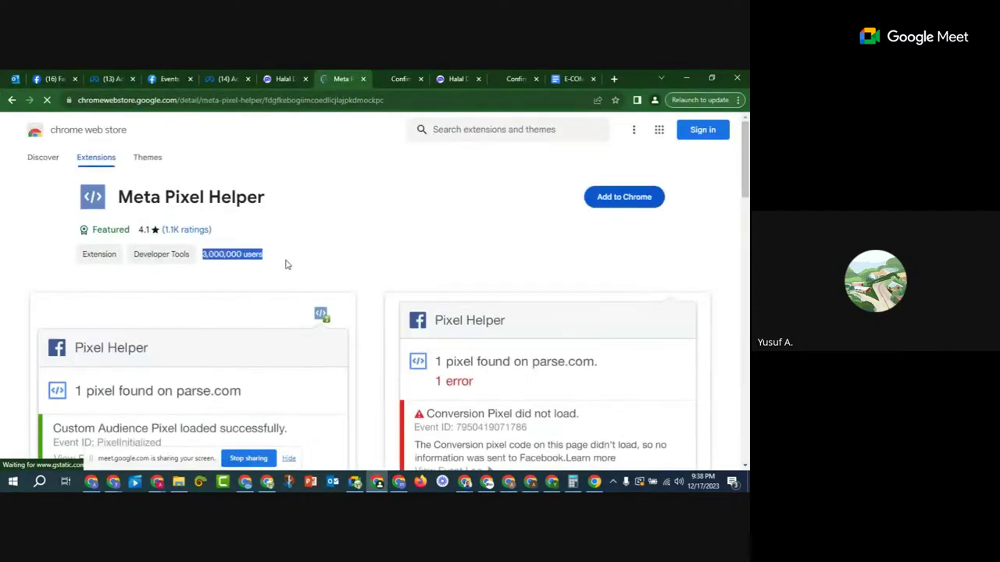
{"action": "left_click", "coordinate": [303, 262]}
{"action": "left_click", "coordinate": [621, 195]}
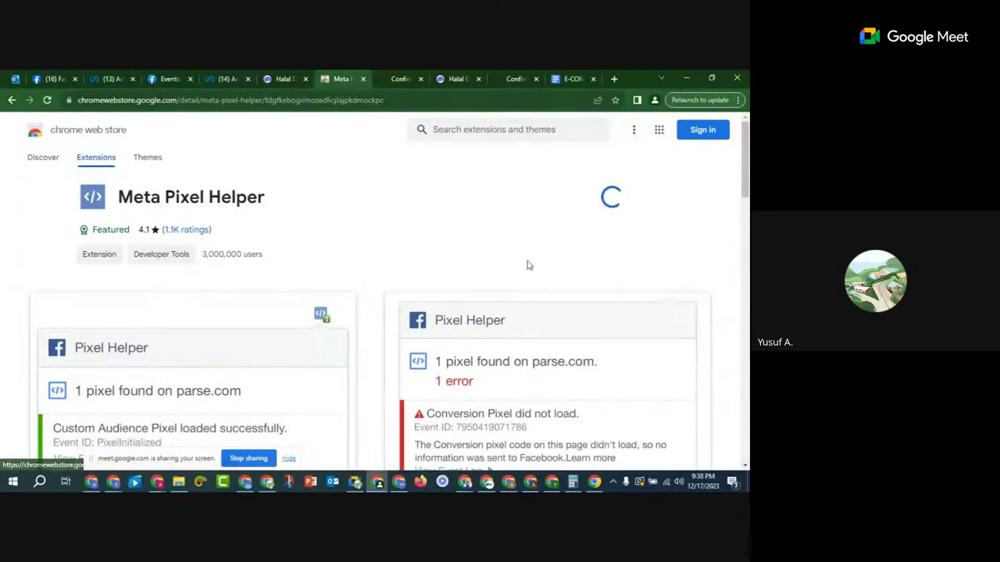
{"action": "left_click", "coordinate": [393, 192]}
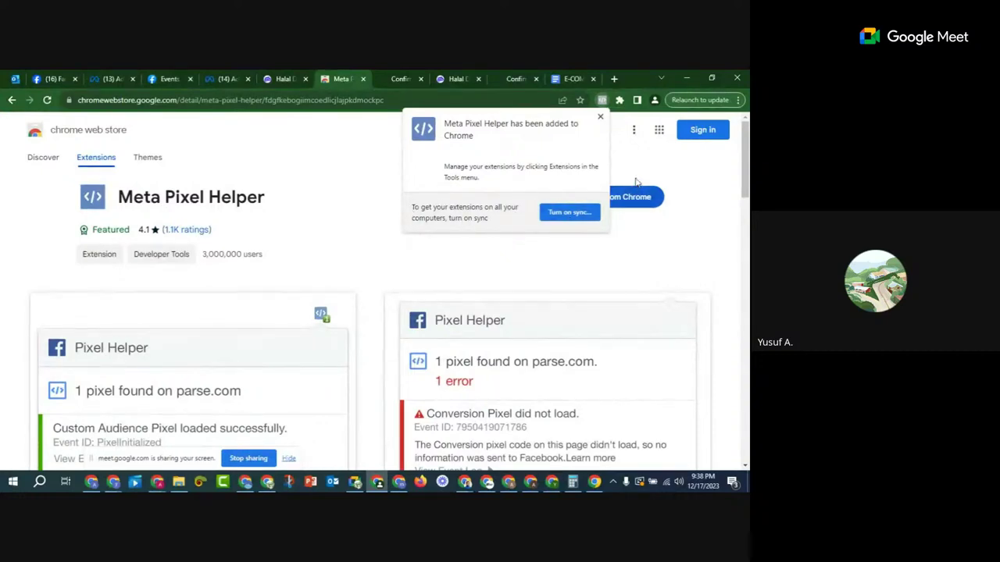
Step: Pin Meta Pixel Helper to the toolbar, try it once, and return to the funnel tab
{"action": "left_click", "coordinate": [648, 152]}
{"action": "left_click", "coordinate": [619, 100]}
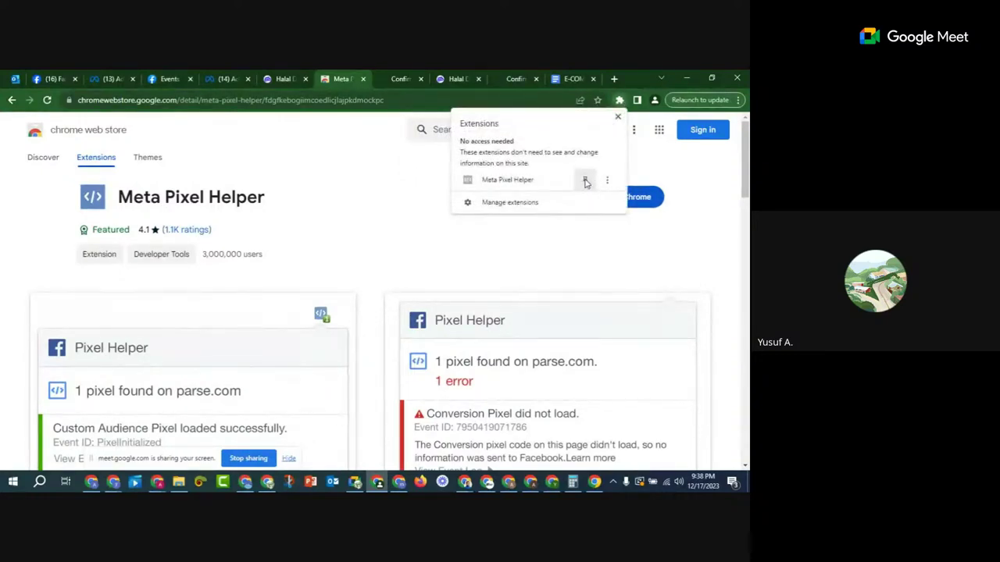
{"action": "left_click", "coordinate": [585, 179]}
{"action": "left_click", "coordinate": [571, 234]}
{"action": "left_click", "coordinate": [602, 101]}
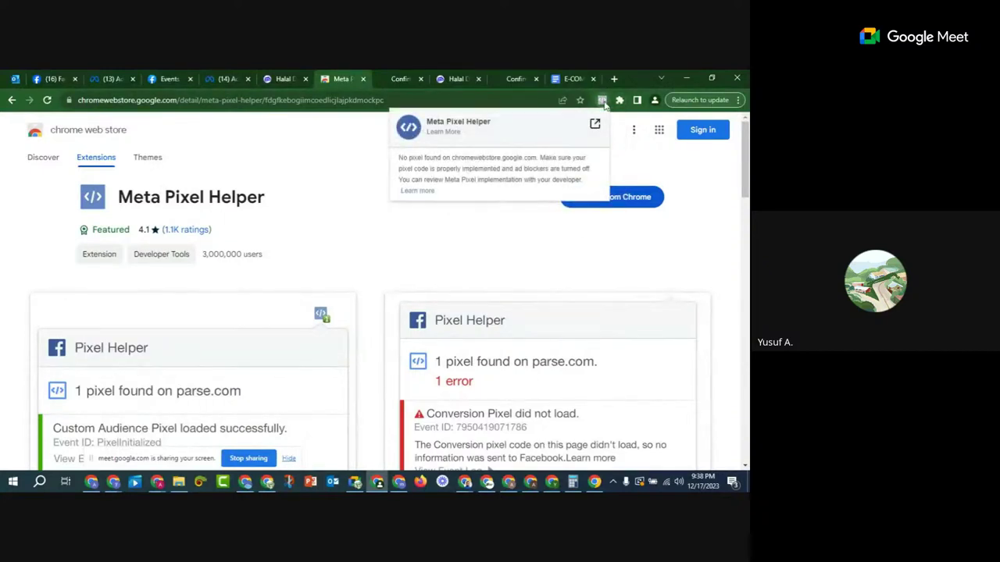
{"action": "left_click", "coordinate": [556, 221]}
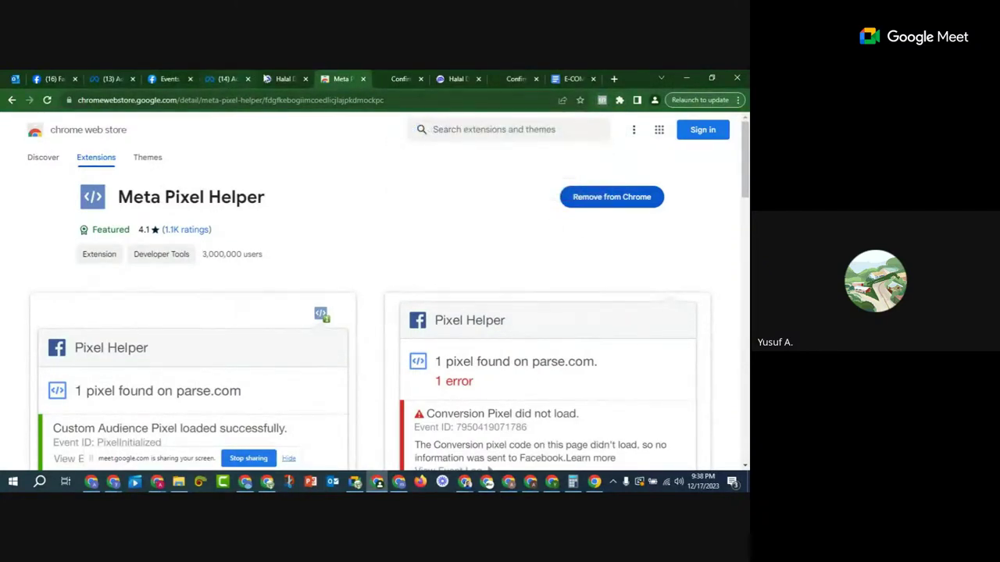
{"action": "left_click", "coordinate": [275, 79]}
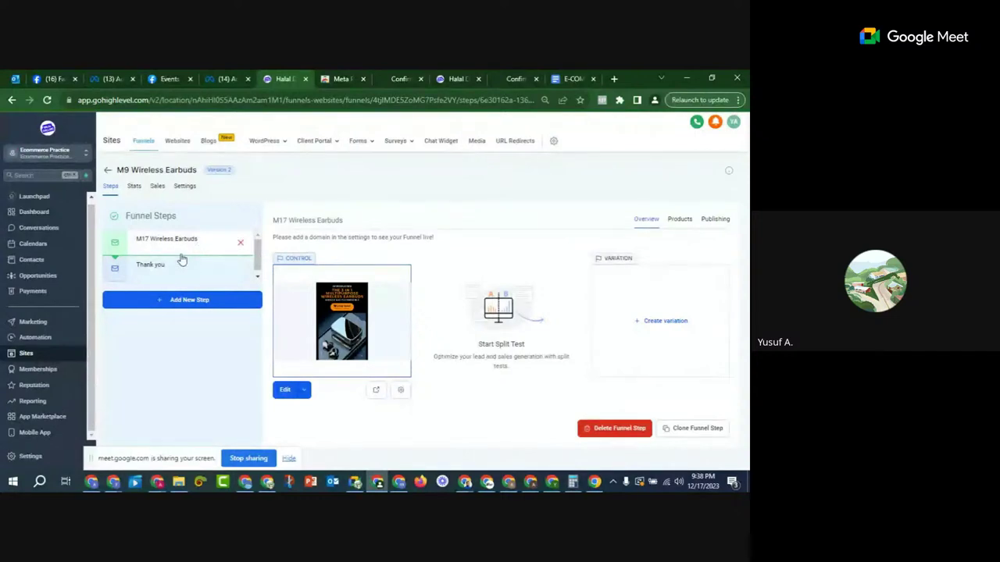
Step: Preview the earbuds landing page and confirm Pixel Helper shows one pixel firing PageView
{"action": "left_click", "coordinate": [377, 393]}
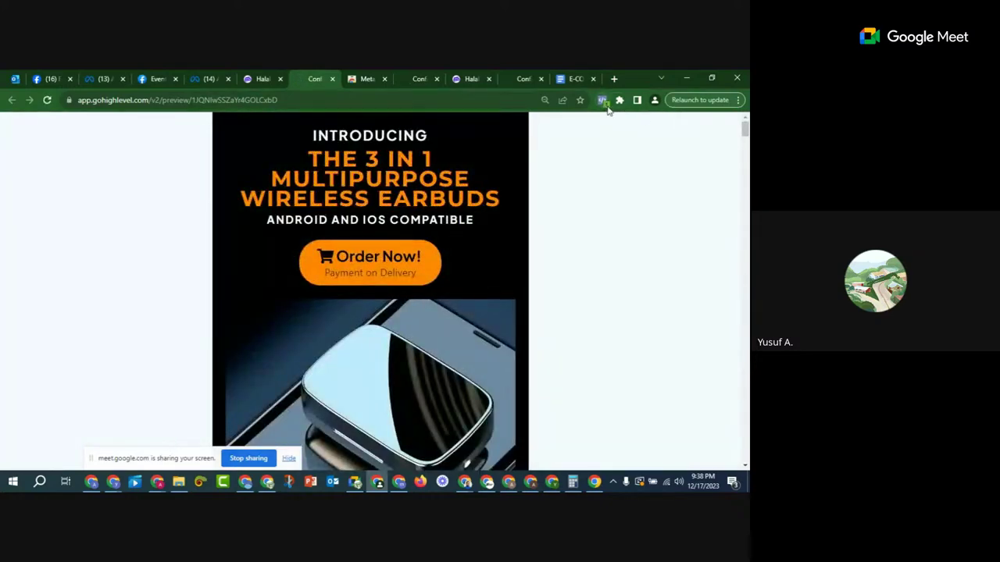
{"action": "left_click", "coordinate": [602, 100]}
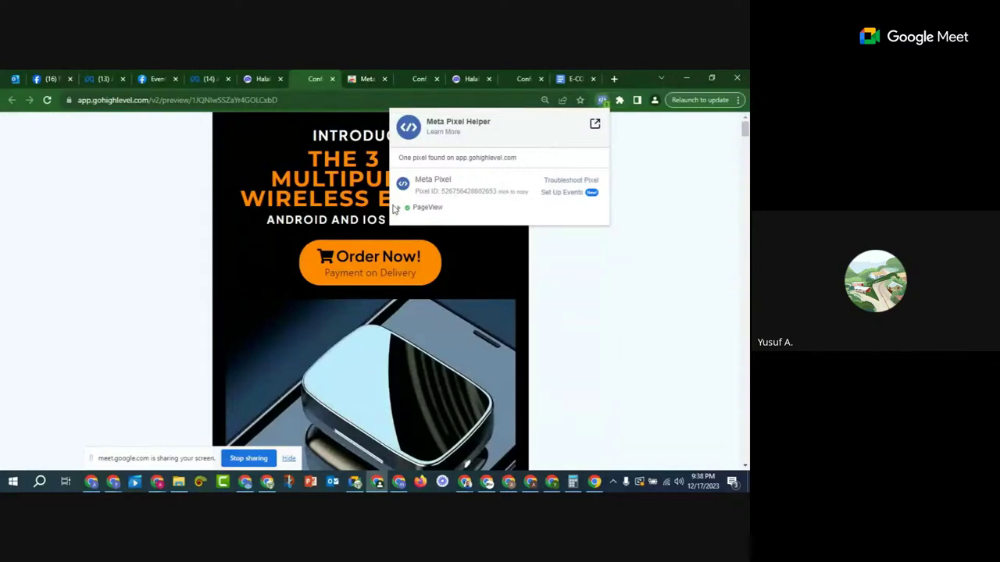
{"action": "left_click", "coordinate": [401, 213]}
{"action": "left_click_drag", "start_coordinate": [446, 211], "coordinate": [412, 210]}
{"action": "left_click", "coordinate": [425, 208]}
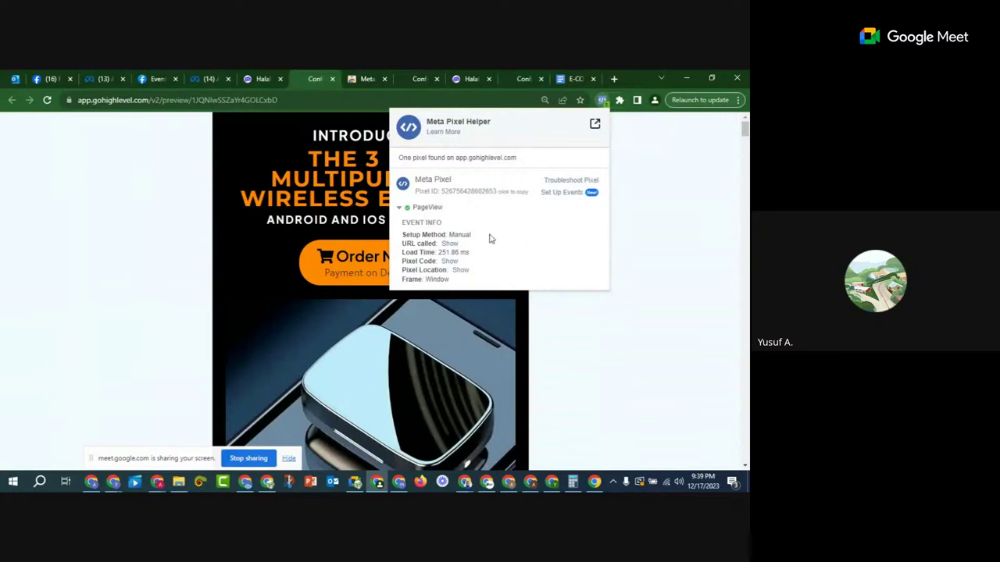
{"action": "left_click", "coordinate": [614, 334]}
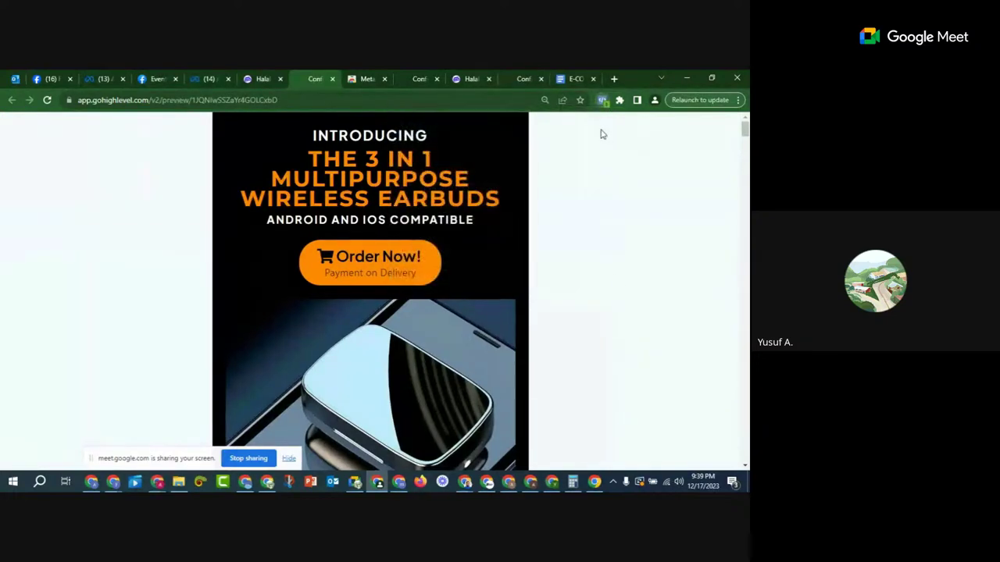
Step: Open youtube.com and jumia.com.ng in new tabs and check Jumia with Pixel Helper
{"action": "left_click", "coordinate": [614, 80]}
{"action": "type", "text": "youtube"}
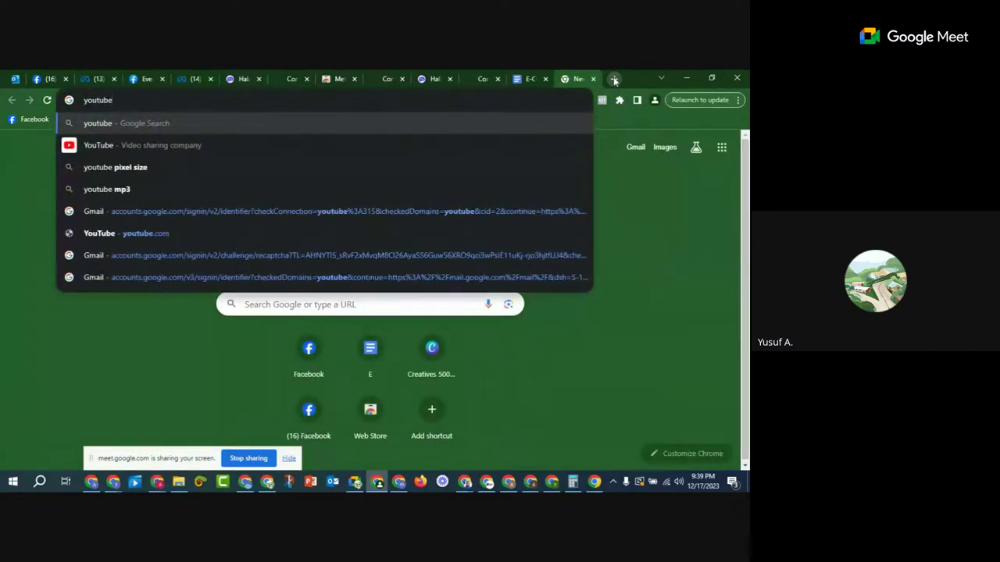
{"action": "type", "text": ".com"}
{"action": "key", "text": "Return"}
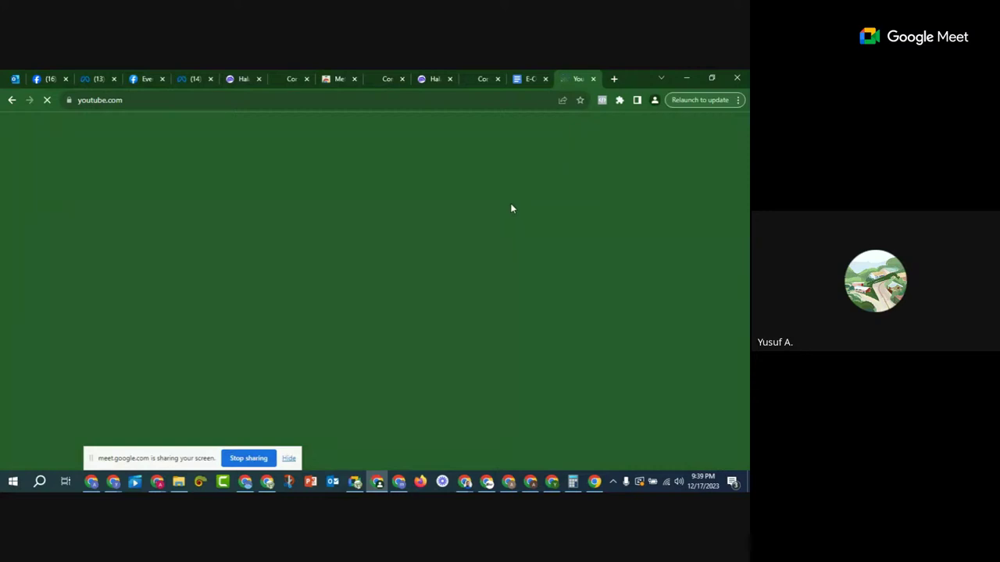
{"action": "left_click", "coordinate": [613, 78]}
{"action": "type", "text": "iumia."}
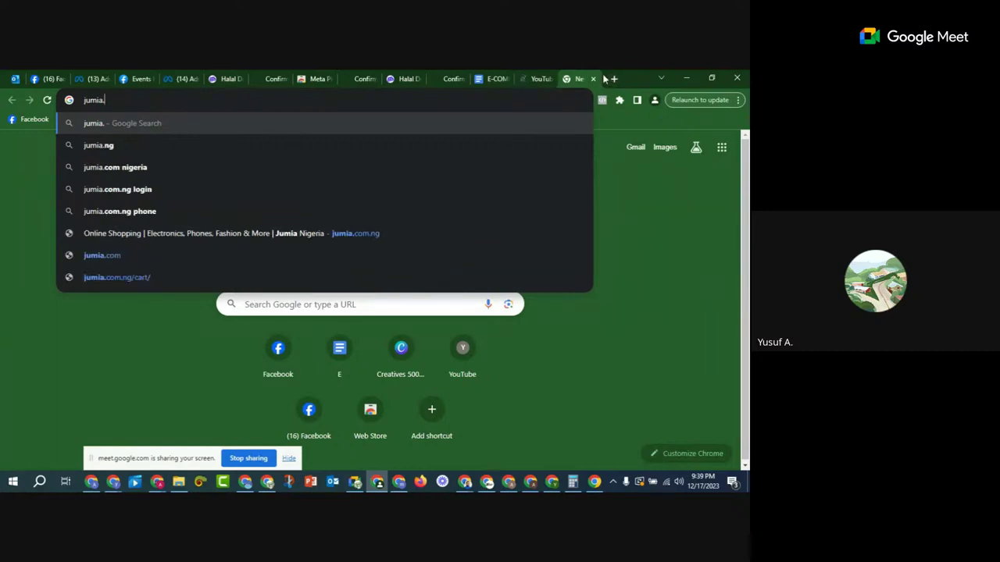
{"action": "type", "text": "com.ng"}
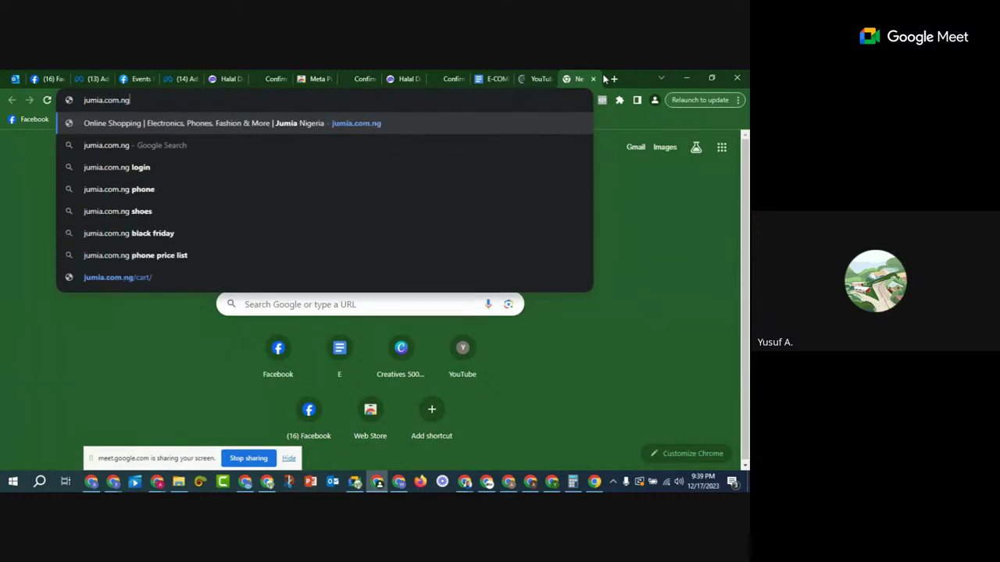
{"action": "key", "text": "Return"}
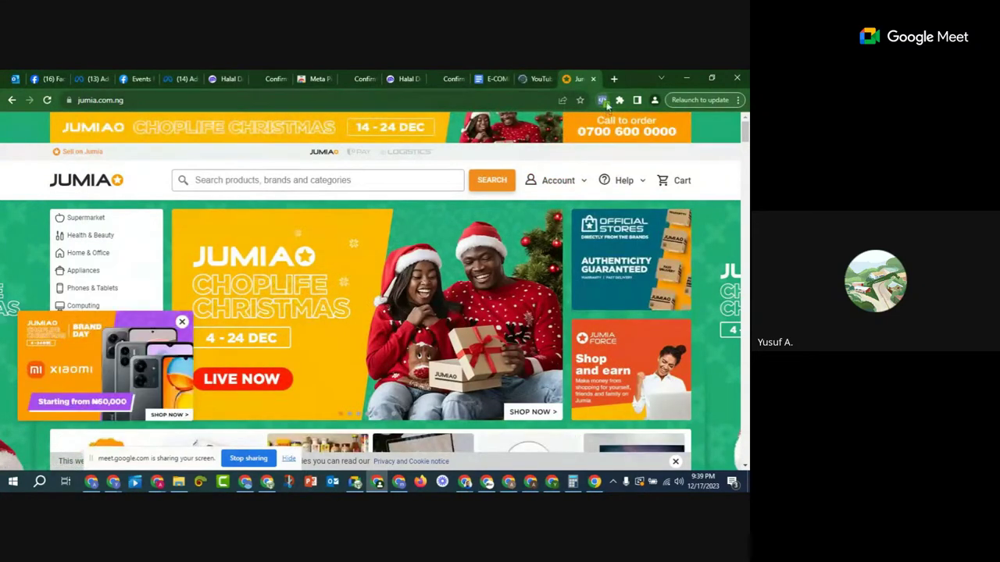
{"action": "left_click", "coordinate": [603, 101]}
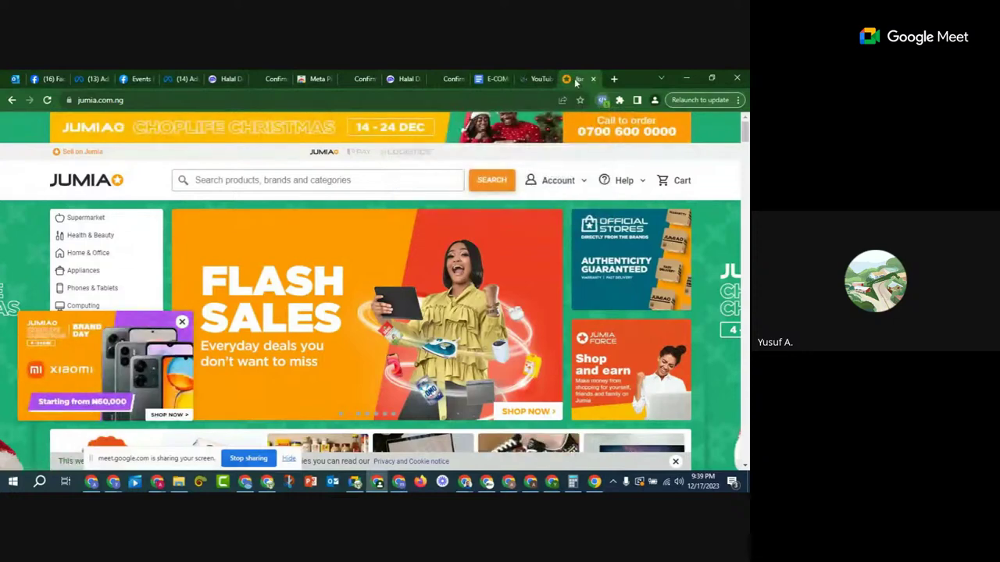
Step: Close the YouTube and Jumia tabs and check the Google Doc, which has no pixel
{"action": "left_click", "coordinate": [539, 79]}
{"action": "left_click", "coordinate": [548, 79]}
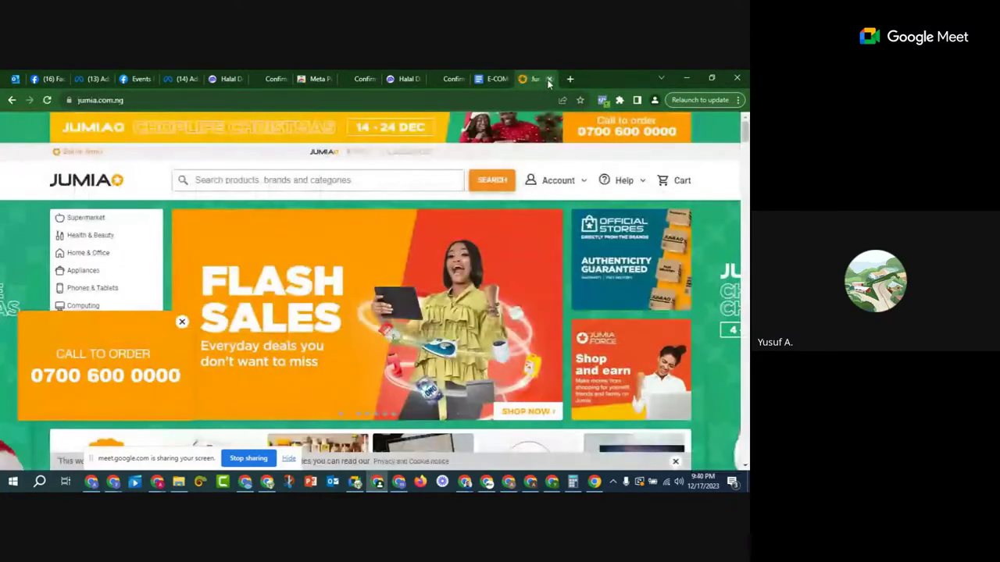
{"action": "left_click", "coordinate": [548, 78]}
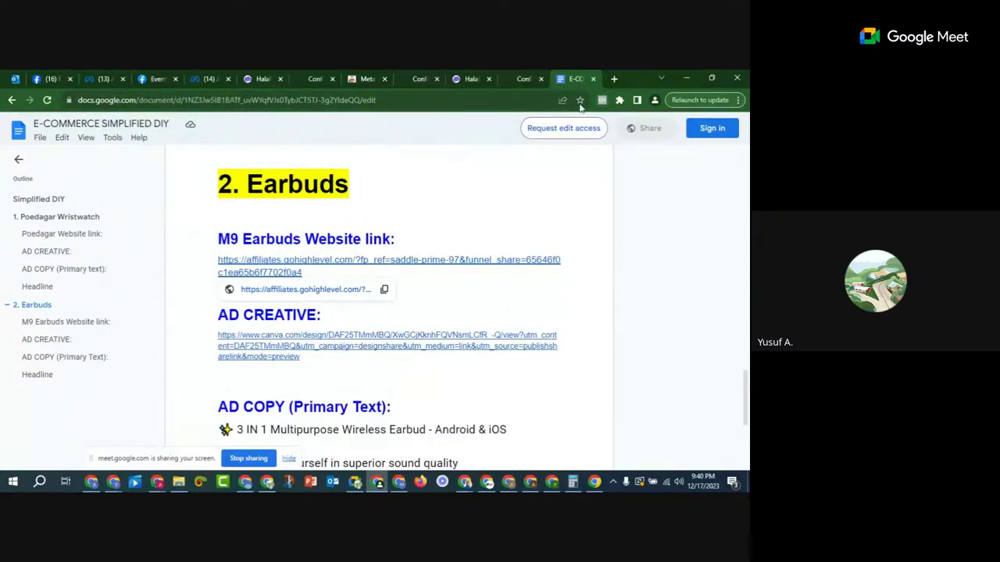
{"action": "left_click", "coordinate": [602, 100]}
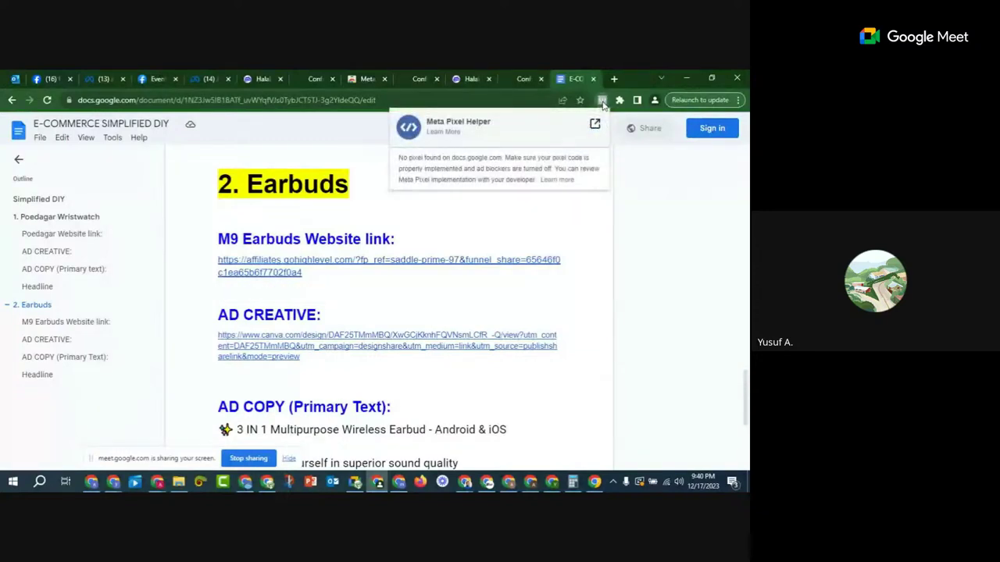
{"action": "left_click", "coordinate": [602, 100]}
{"action": "left_click", "coordinate": [603, 103]}
Step: Preview the funnel's Thank you page and confirm Pixel Helper finds one pixel firing PageView
{"action": "left_click", "coordinate": [258, 79]}
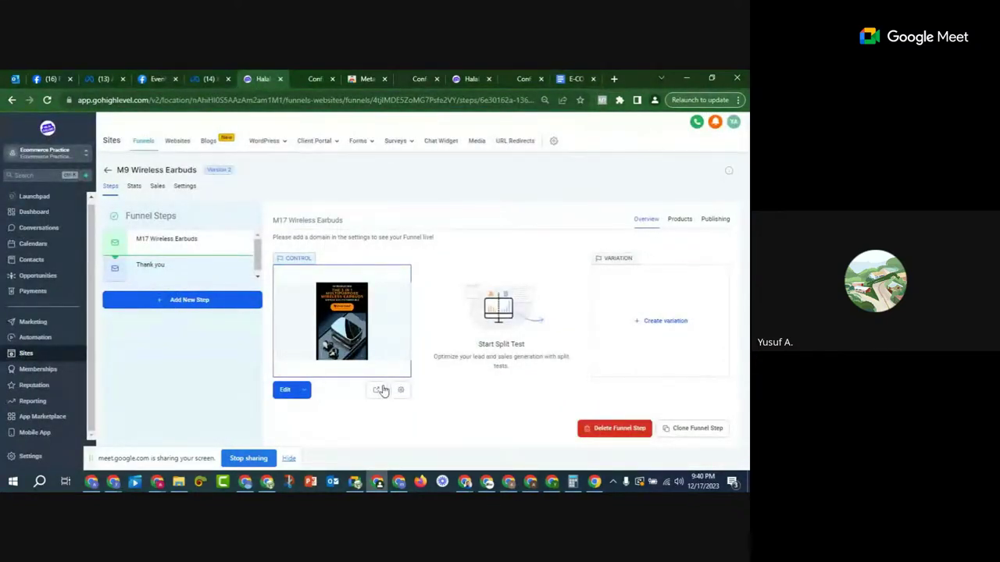
{"action": "left_click", "coordinate": [180, 278]}
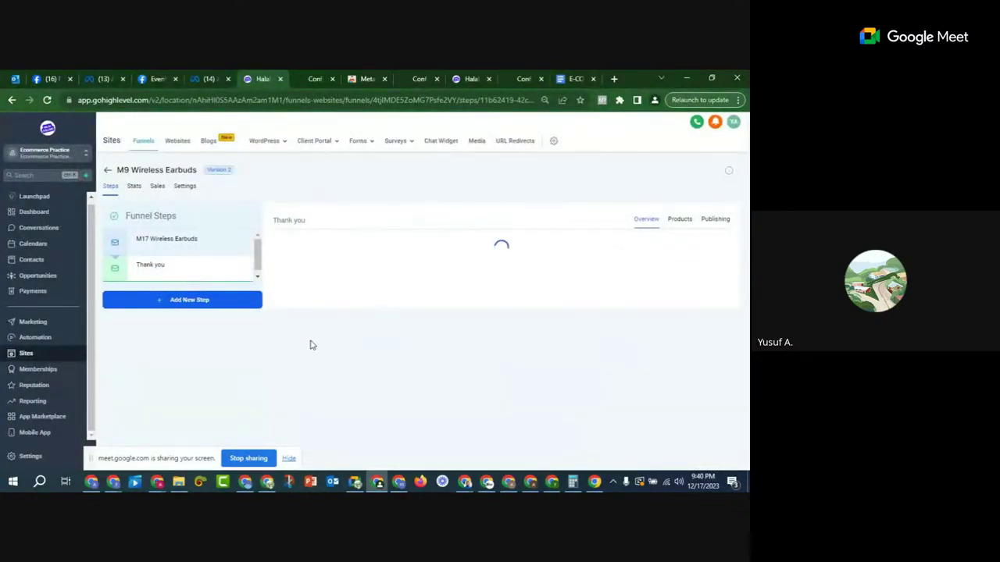
{"action": "left_click", "coordinate": [376, 392]}
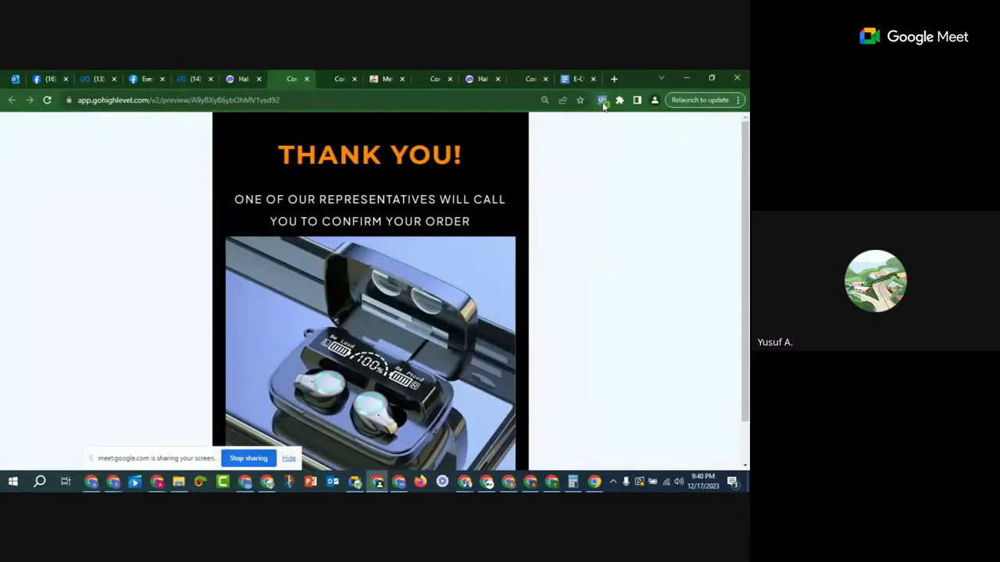
{"action": "left_click", "coordinate": [601, 101]}
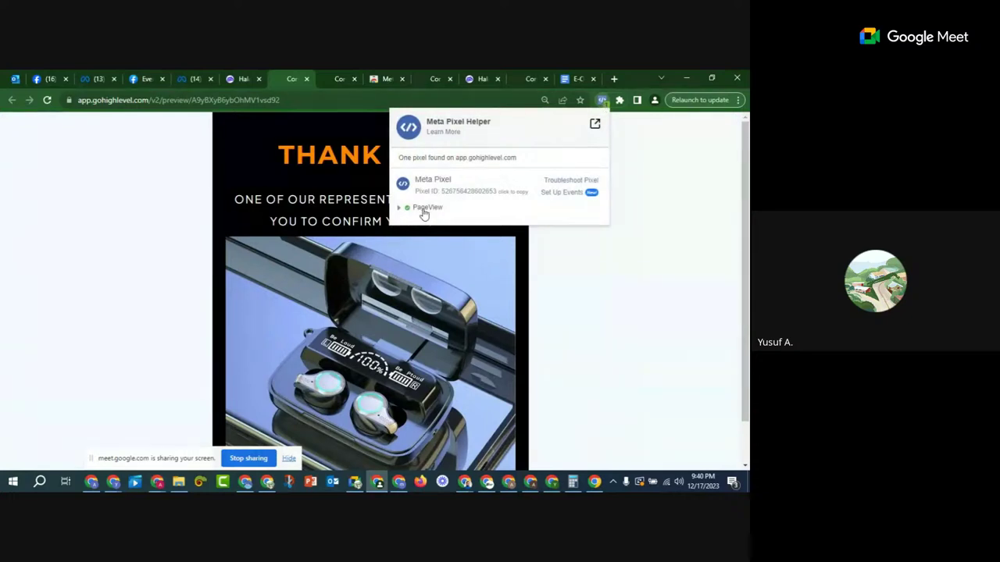
{"action": "left_click", "coordinate": [698, 217]}
{"action": "left_click", "coordinate": [142, 80]}
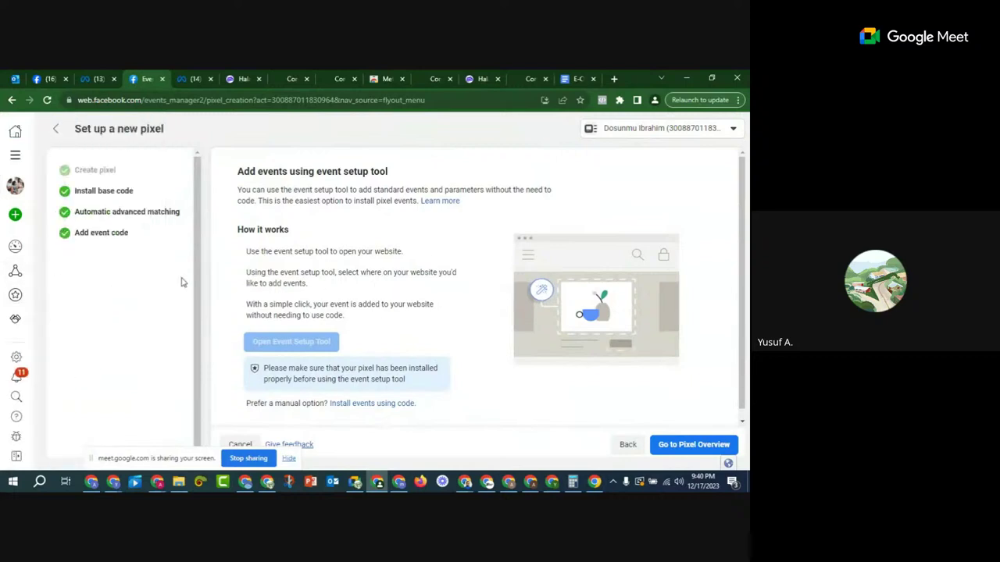
Step: Start a new custom conversion in Events Manager named 'Earbud purchased'
{"action": "mouse_move", "coordinate": [31, 244]}
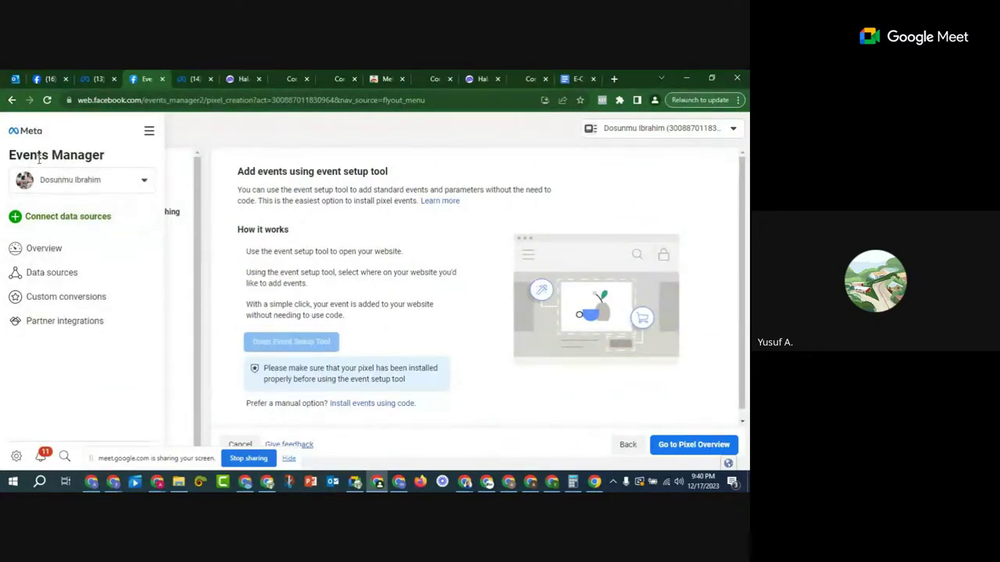
{"action": "left_click_drag", "start_coordinate": [107, 159], "coordinate": [30, 156]}
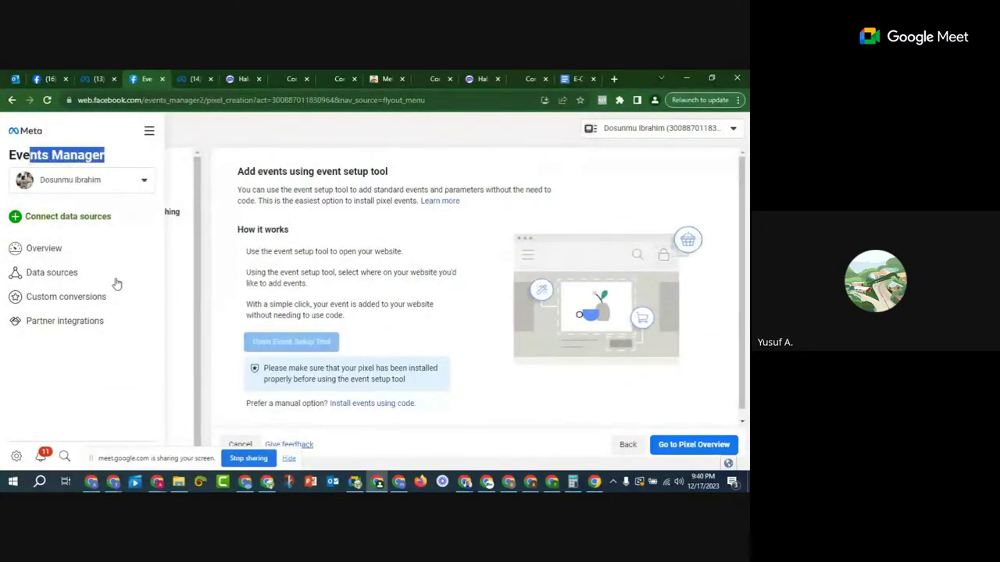
{"action": "left_click", "coordinate": [61, 300]}
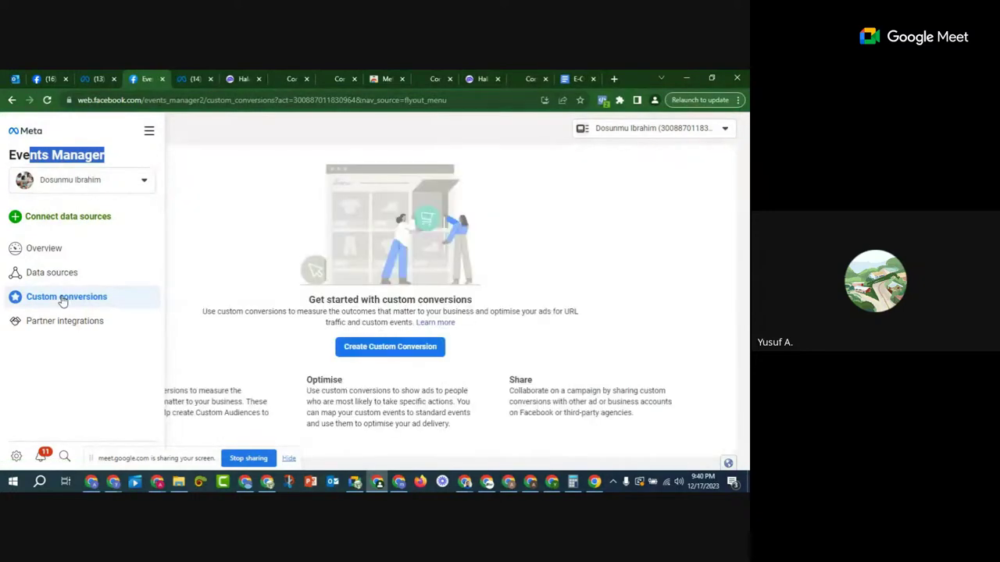
{"action": "left_click", "coordinate": [384, 349]}
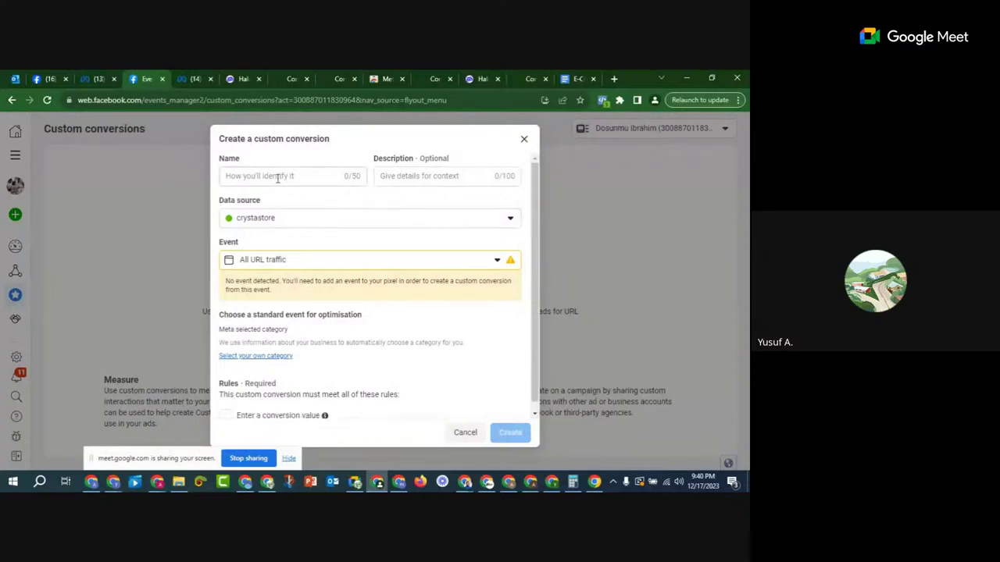
{"action": "left_click", "coordinate": [278, 176]}
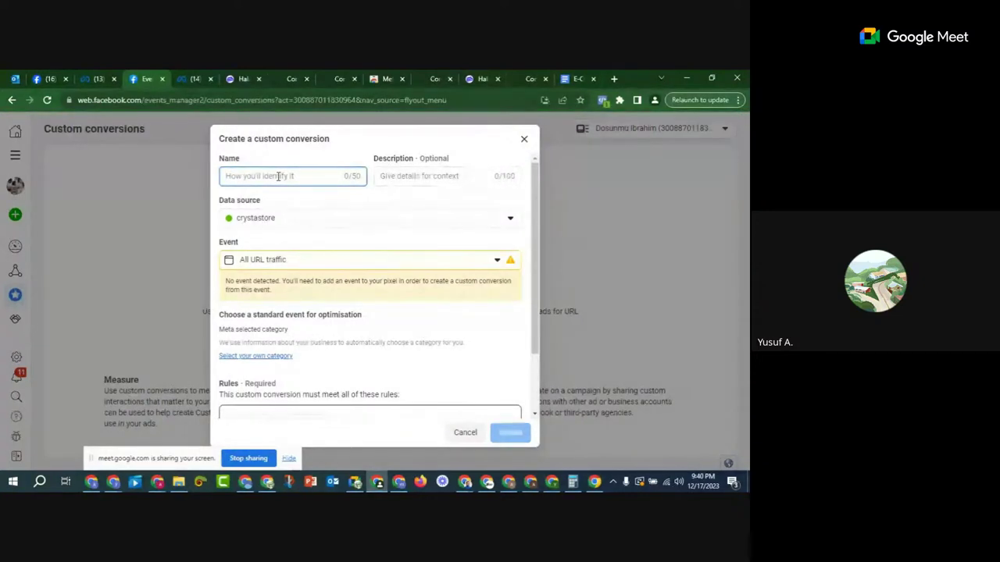
{"action": "type", "text": "Earbud"}
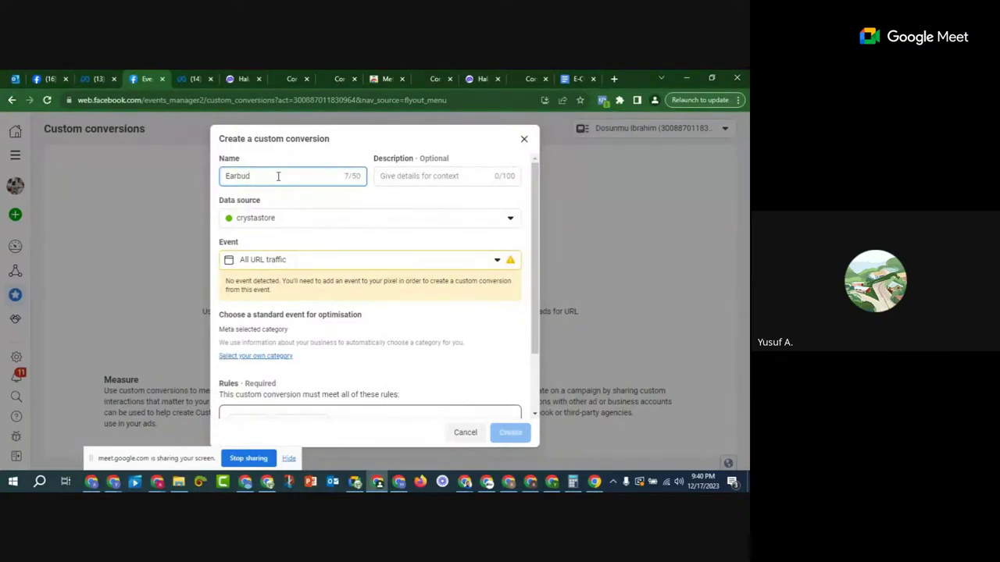
{"action": "type", "text": "purchased"}
Step: Set the rule to URL equals and paste the copied thank-you page preview address
{"action": "scroll", "coordinate": [286, 223], "scroll_direction": "down", "scroll_amount": 2}
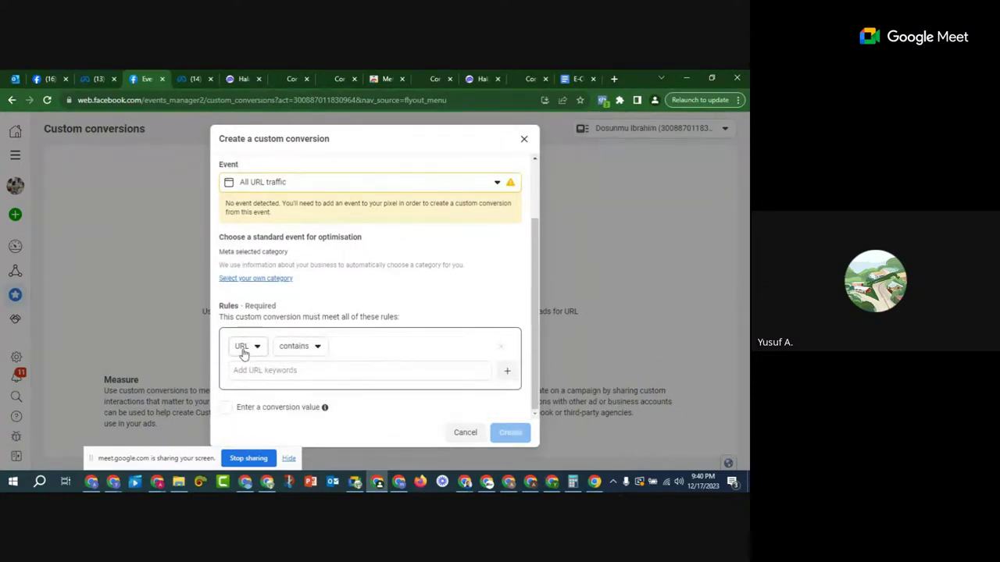
{"action": "left_click", "coordinate": [301, 350]}
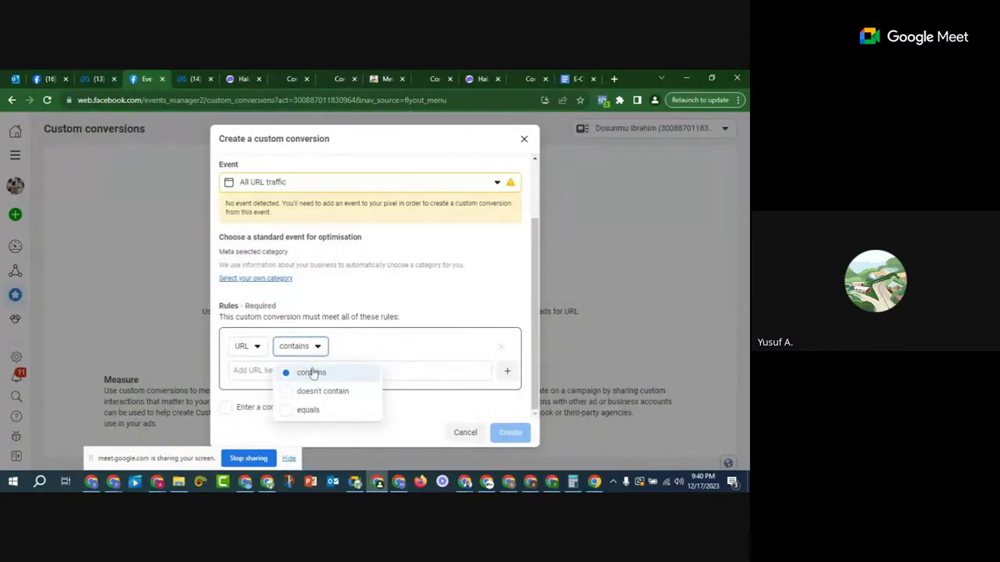
{"action": "left_click", "coordinate": [317, 410]}
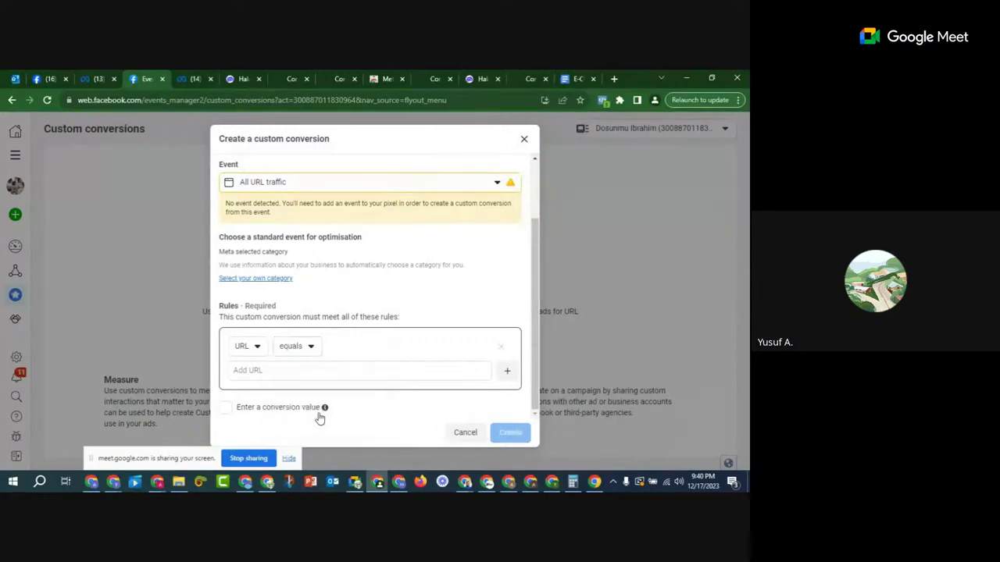
{"action": "left_click", "coordinate": [287, 78]}
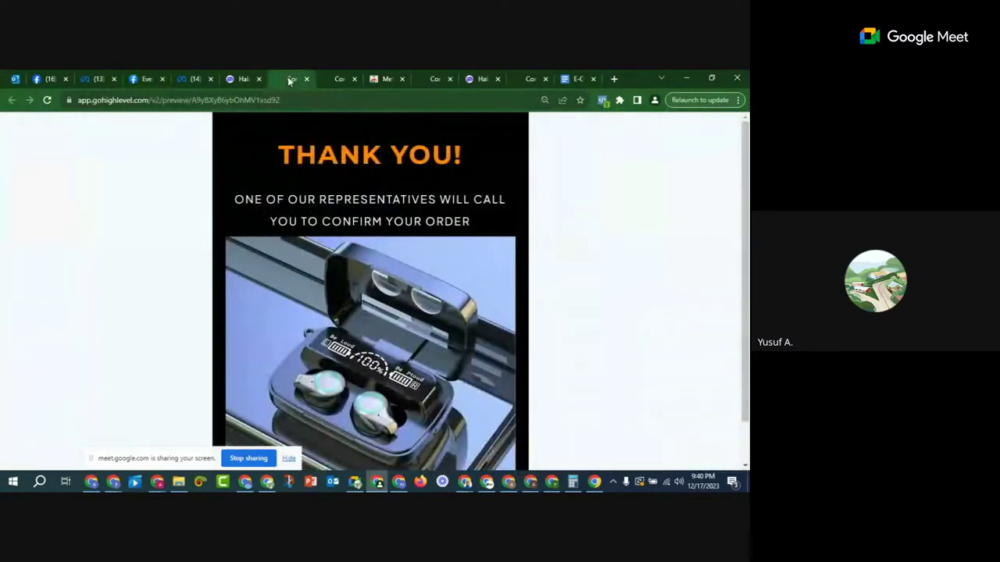
{"action": "left_click", "coordinate": [241, 79]}
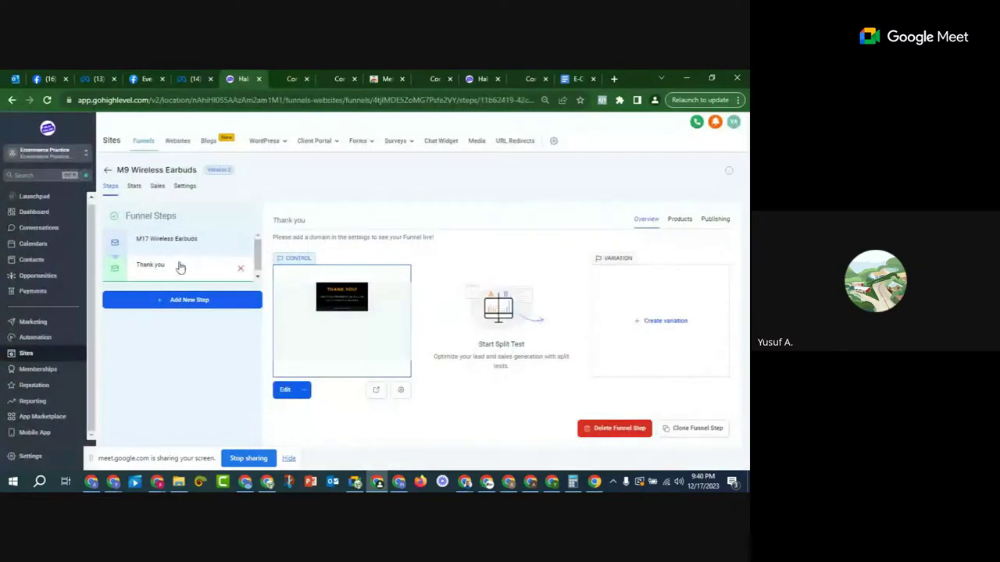
{"action": "left_click", "coordinate": [291, 78]}
{"action": "left_click", "coordinate": [236, 103]}
{"action": "right_click", "coordinate": [236, 106]}
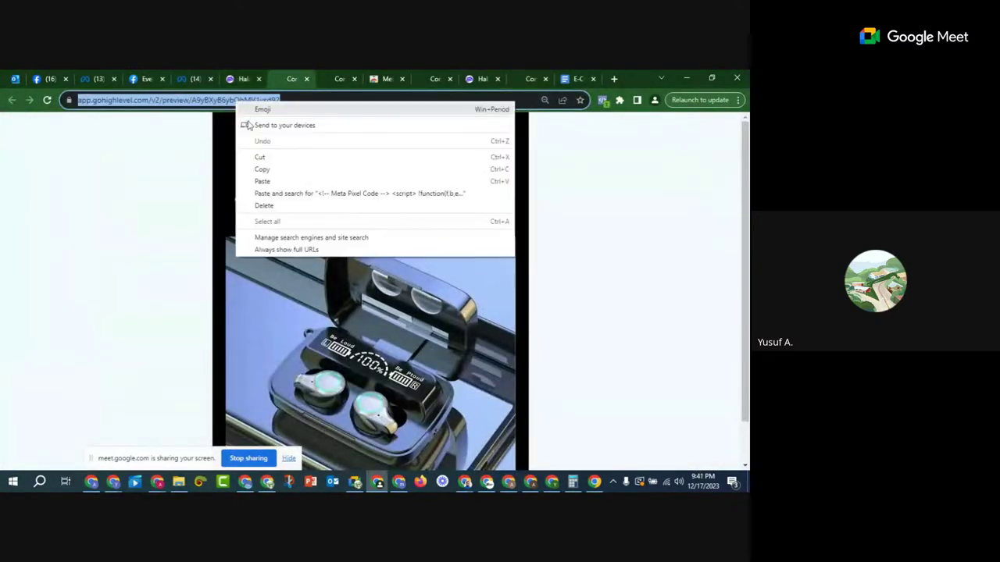
{"action": "left_click", "coordinate": [262, 173]}
{"action": "left_click", "coordinate": [156, 79]}
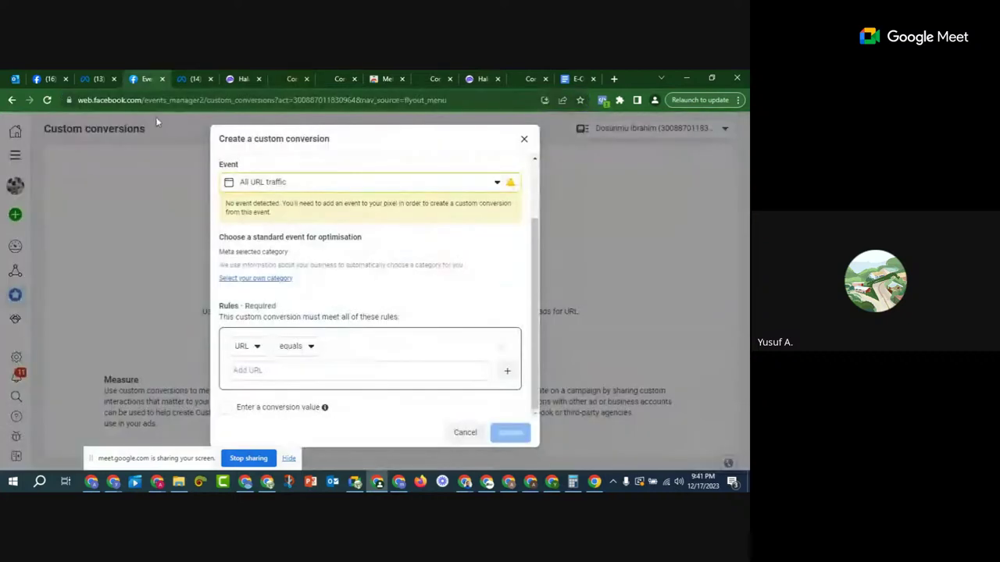
{"action": "right_click", "coordinate": [291, 372]}
{"action": "left_click", "coordinate": [318, 285]}
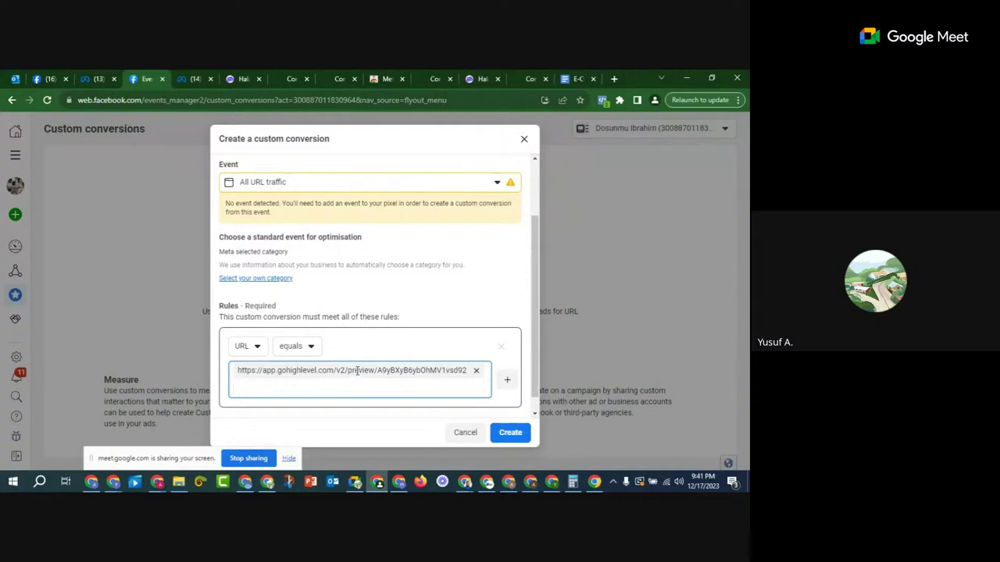
Step: Review the 'Earbud purchased' name, then go to the M17 Wireless Earbuds funnel step
{"action": "scroll", "coordinate": [344, 309], "scroll_direction": "up", "scroll_amount": 1}
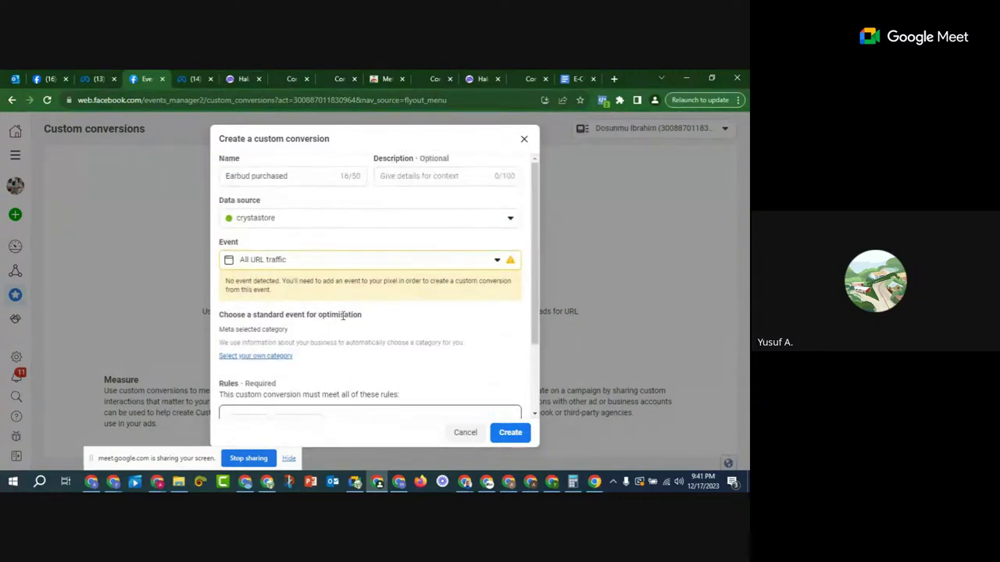
{"action": "left_click", "coordinate": [227, 175]}
{"action": "left_click_drag", "start_coordinate": [292, 176], "coordinate": [228, 176]}
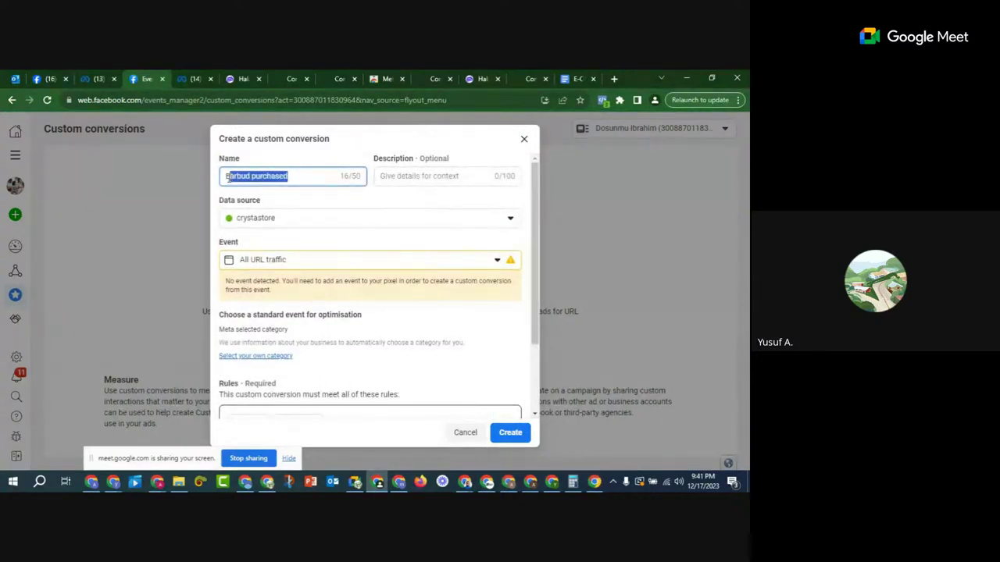
{"action": "left_click", "coordinate": [256, 177]}
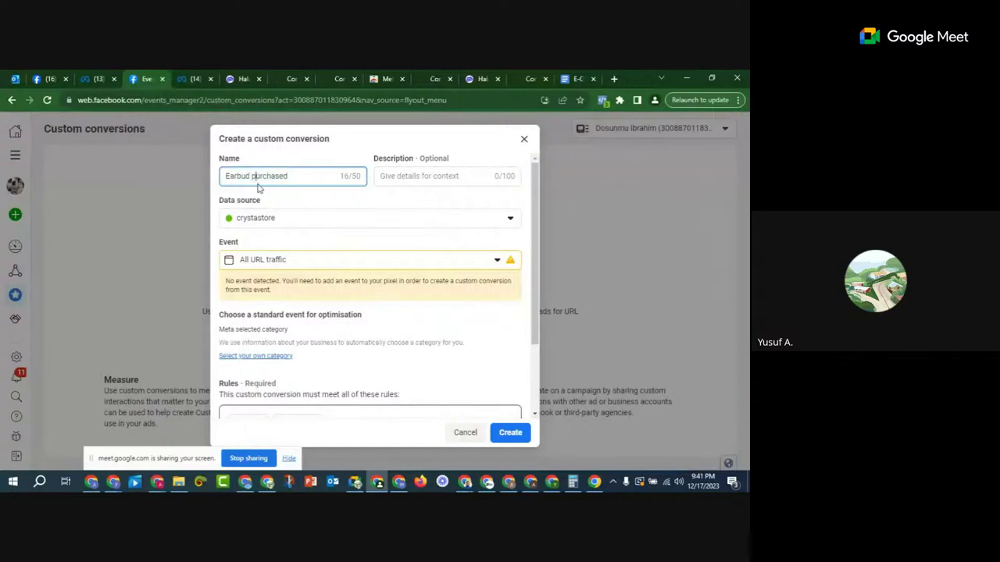
{"action": "left_click", "coordinate": [246, 79]}
{"action": "left_click", "coordinate": [177, 239]}
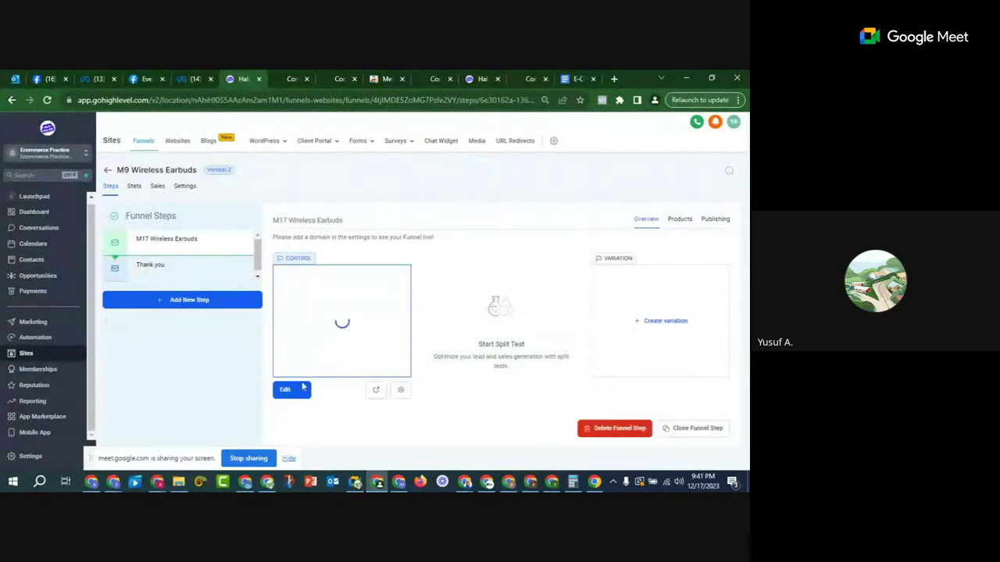
Step: Preview the M17 Wireless Earbuds sales page, check its order form, then view the Thank You preview
{"action": "left_click", "coordinate": [373, 393]}
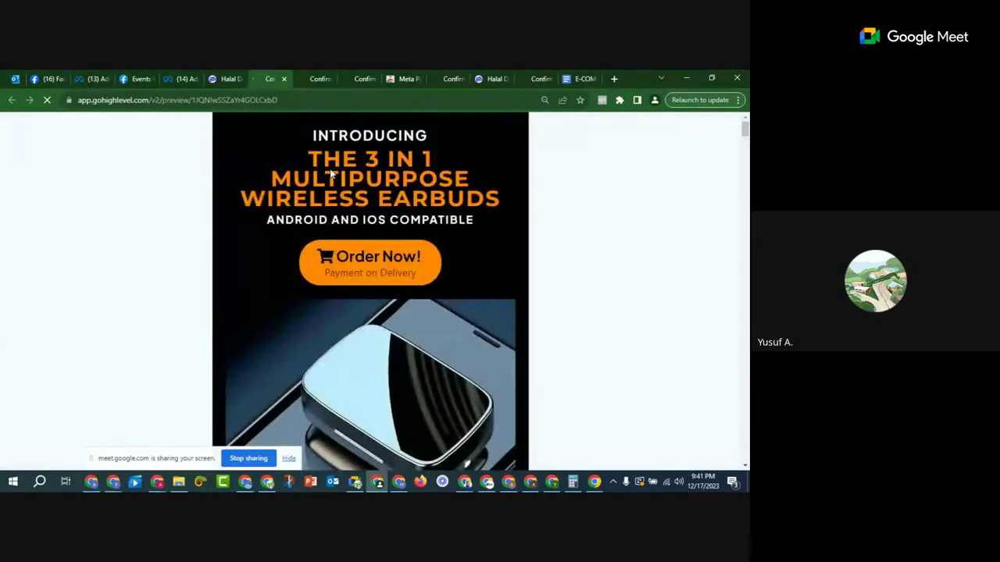
{"action": "left_click", "coordinate": [369, 258]}
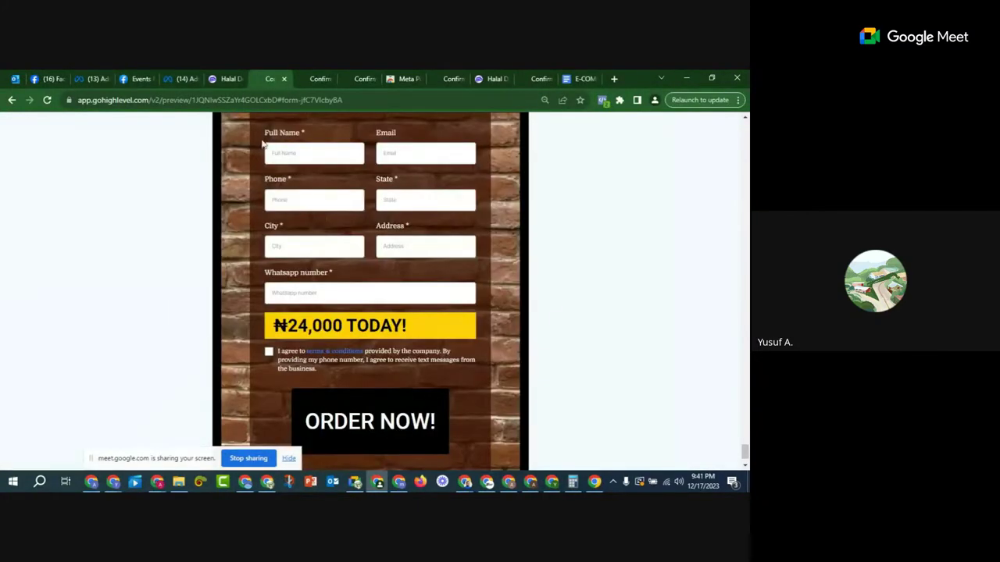
{"action": "scroll", "coordinate": [374, 320], "scroll_direction": "down", "scroll_amount": 1}
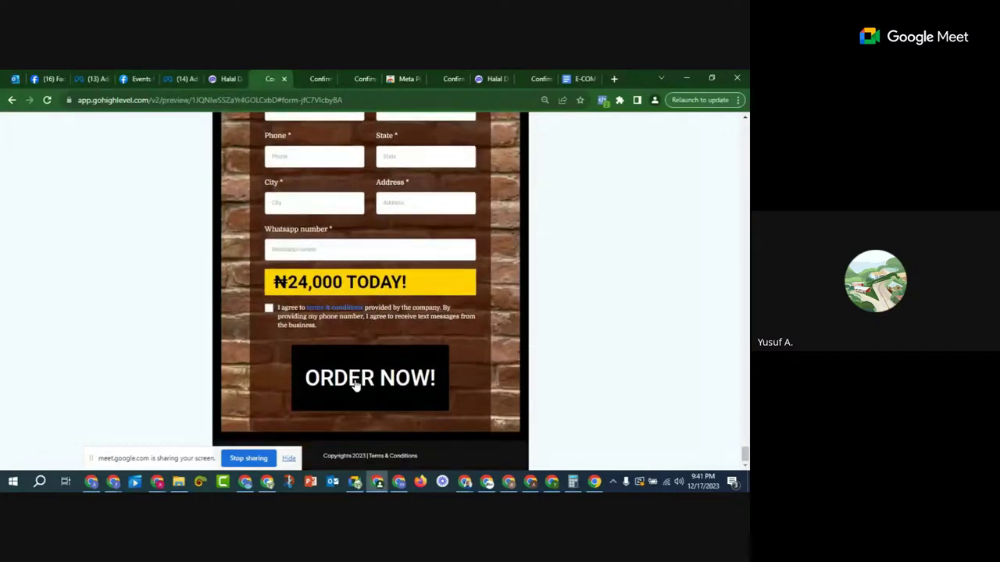
{"action": "scroll", "coordinate": [281, 308], "scroll_direction": "up", "scroll_amount": 2}
{"action": "scroll", "coordinate": [373, 313], "scroll_direction": "down", "scroll_amount": 2}
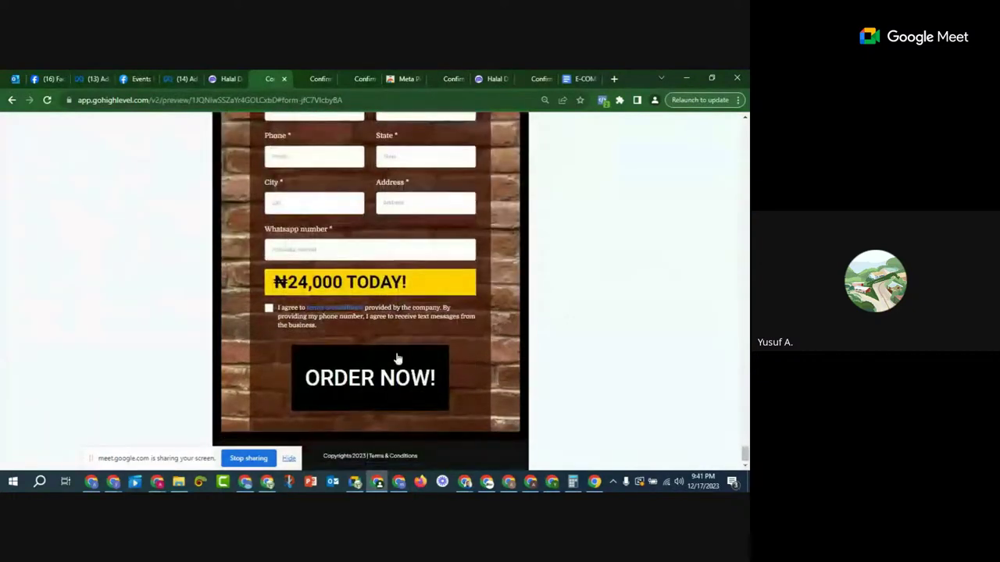
{"action": "left_click", "coordinate": [316, 78]}
{"action": "left_click", "coordinate": [231, 127]}
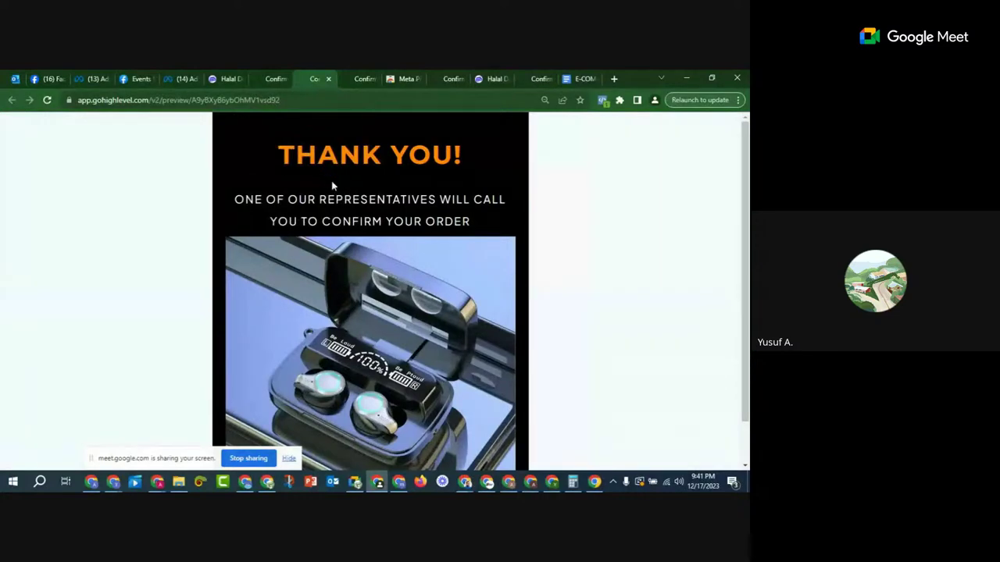
Step: Create the 'Earbud purchased' custom conversion, dismiss the success dialog, and return to GoHighLevel
{"action": "left_click", "coordinate": [173, 81]}
{"action": "left_click", "coordinate": [134, 79]}
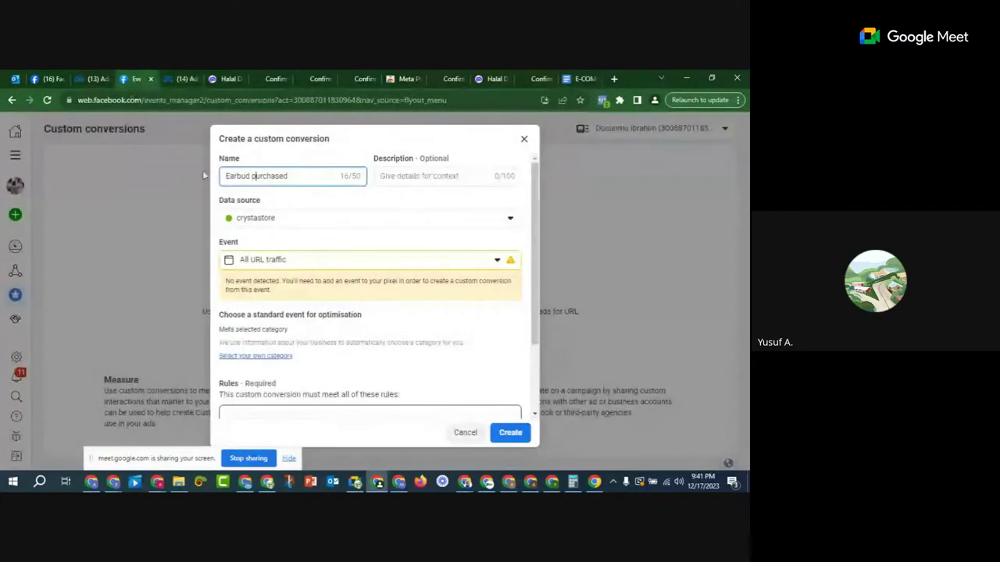
{"action": "scroll", "coordinate": [317, 222], "scroll_direction": "down", "scroll_amount": 2}
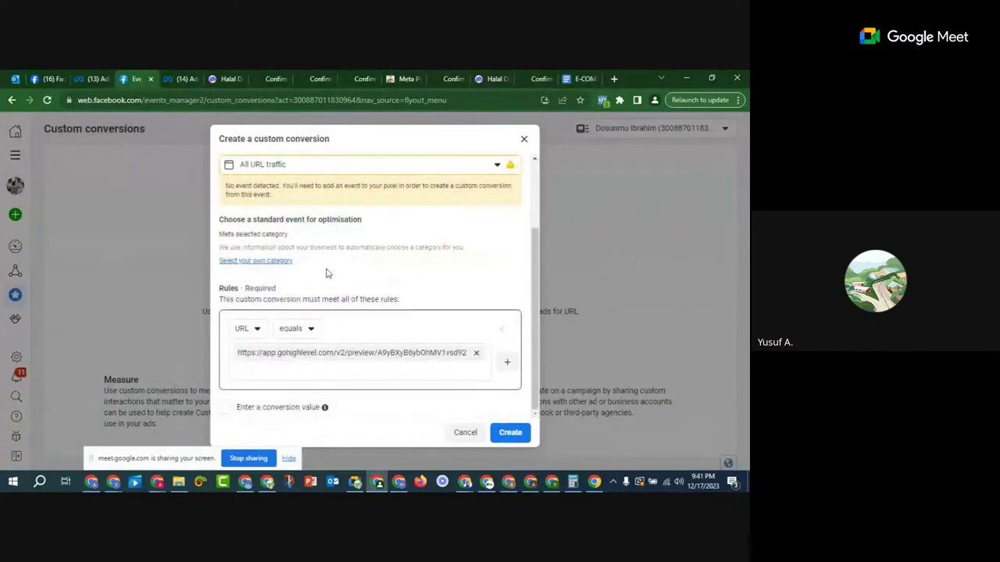
{"action": "left_click", "coordinate": [511, 434]}
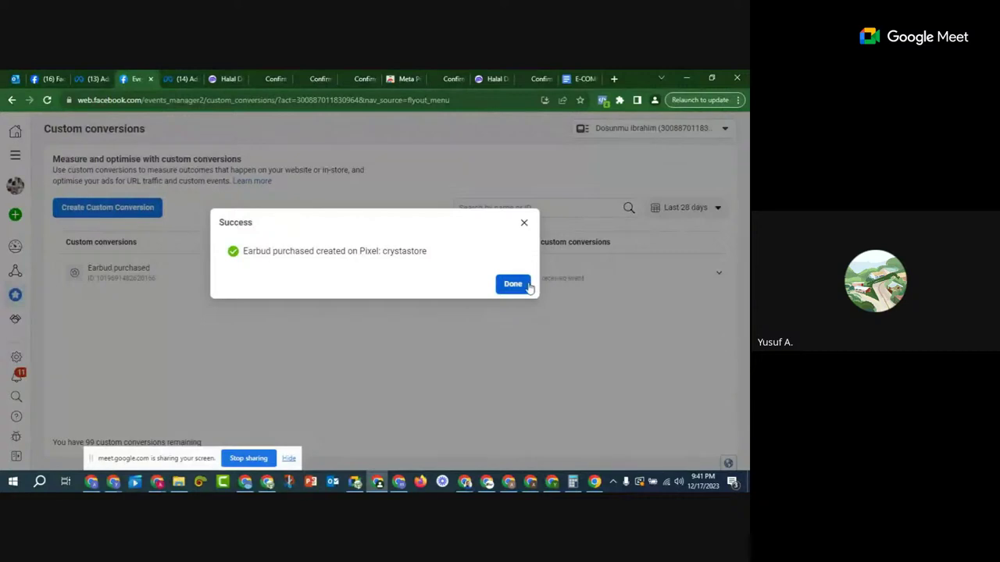
{"action": "left_click", "coordinate": [522, 285]}
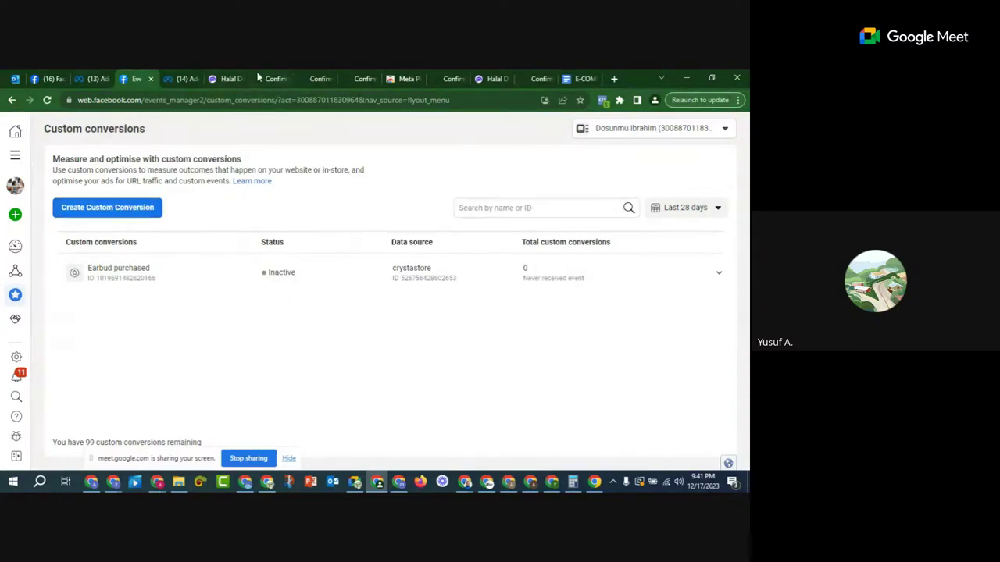
{"action": "left_click", "coordinate": [217, 80]}
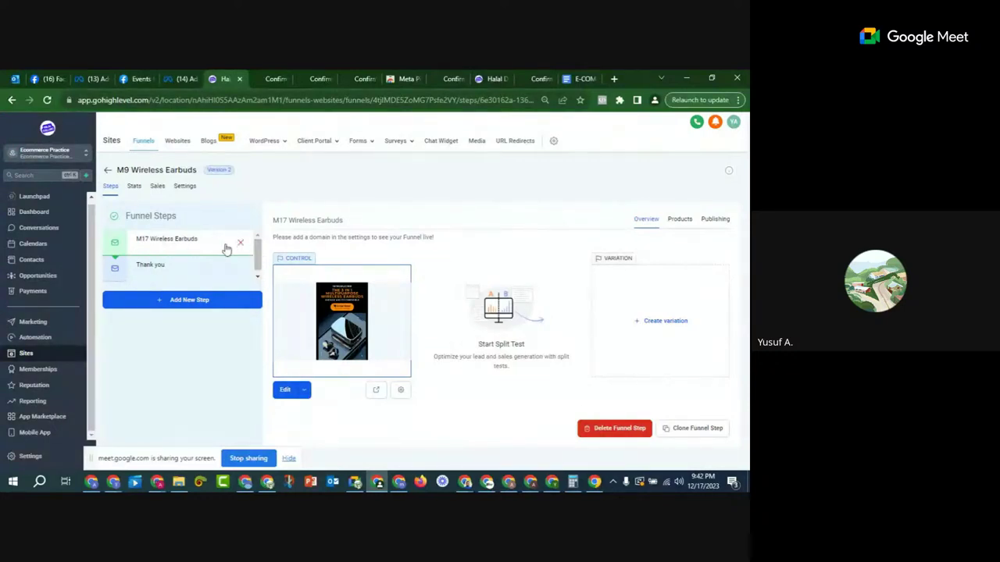
Step: Reload the Thank You page preview and check its PageView with Meta Pixel Helper
{"action": "left_click", "coordinate": [176, 79]}
{"action": "left_click", "coordinate": [276, 80]}
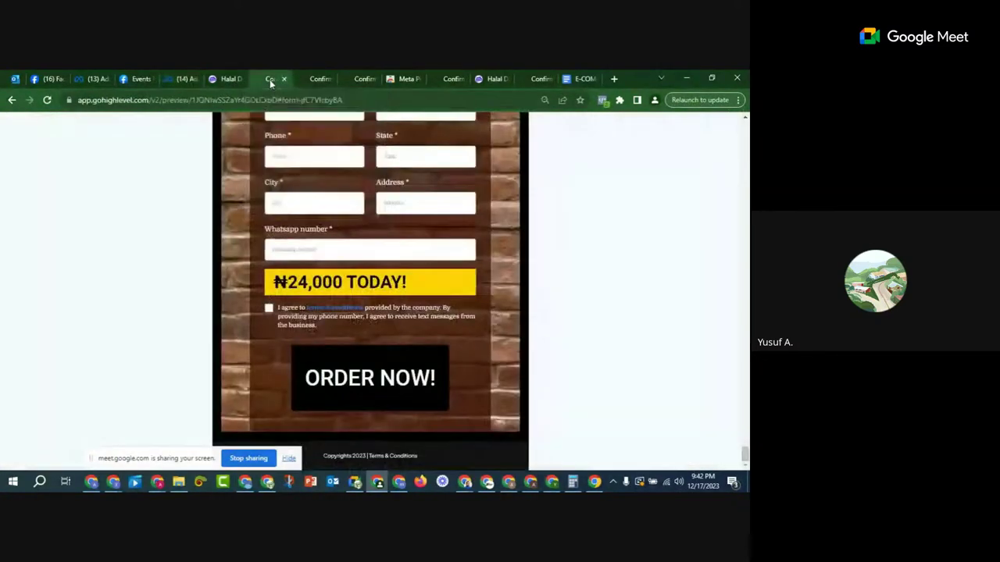
{"action": "left_click", "coordinate": [178, 78]}
{"action": "left_click", "coordinate": [145, 79]}
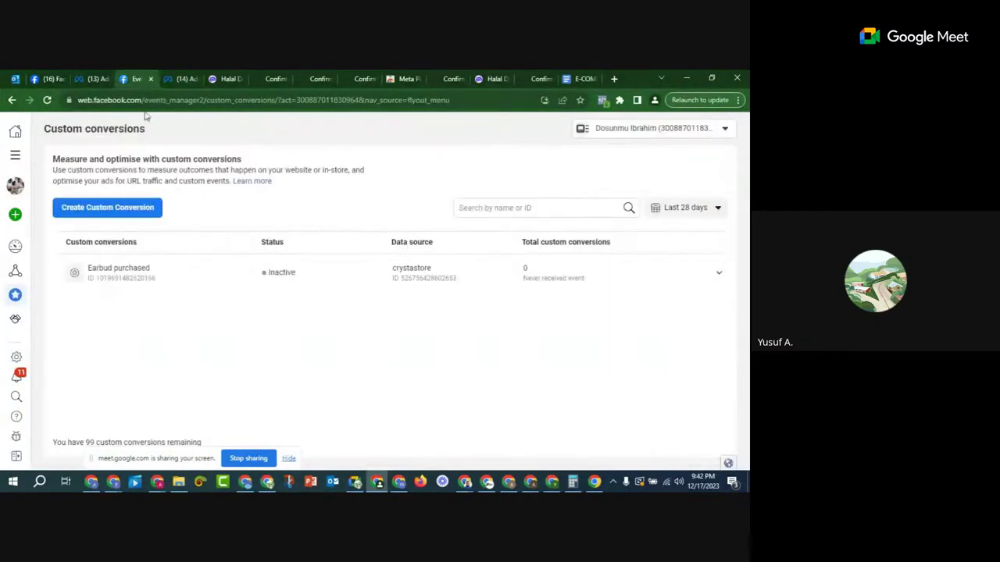
{"action": "left_click", "coordinate": [275, 79]}
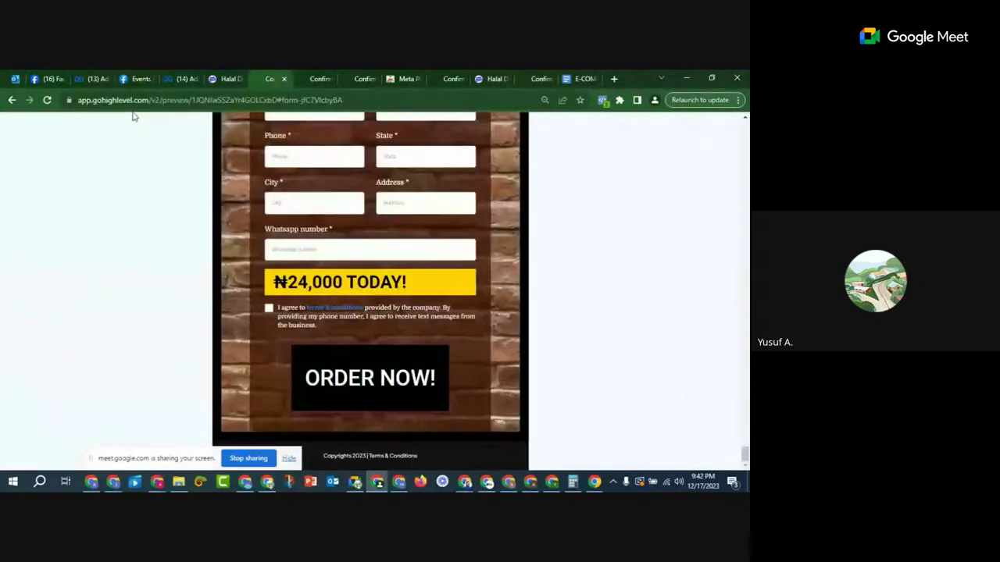
{"action": "left_click", "coordinate": [314, 79]}
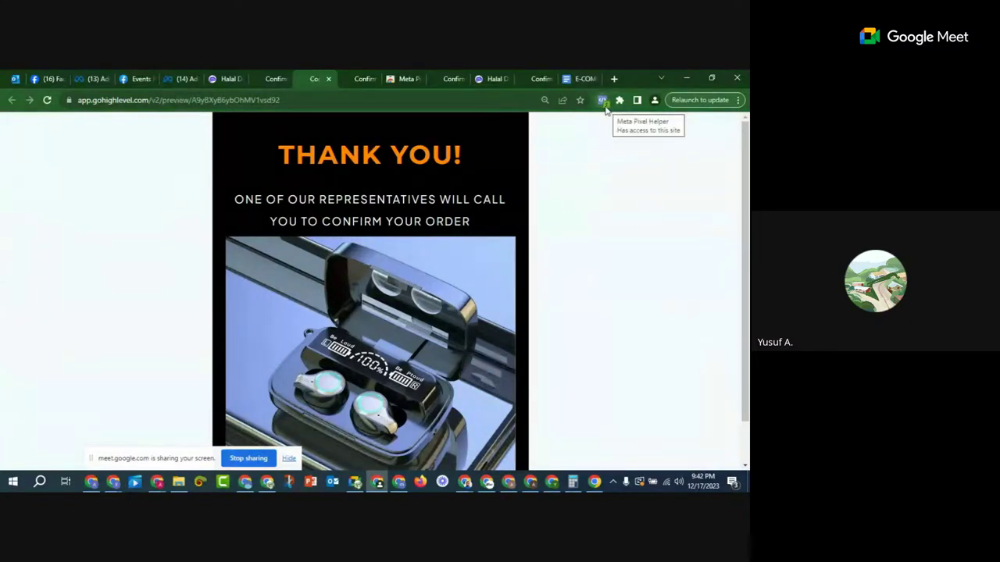
{"action": "key", "text": "F5"}
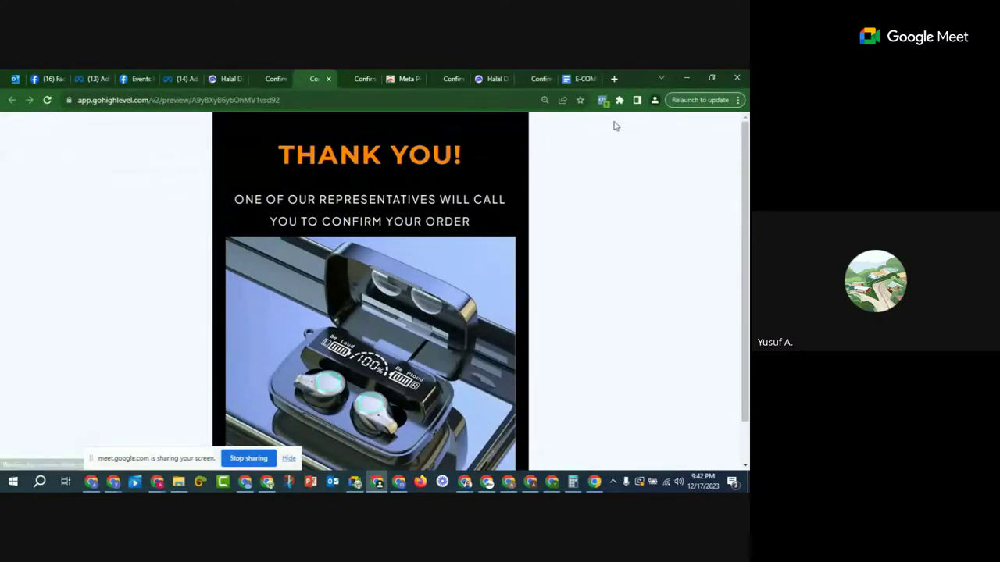
{"action": "left_click", "coordinate": [603, 101]}
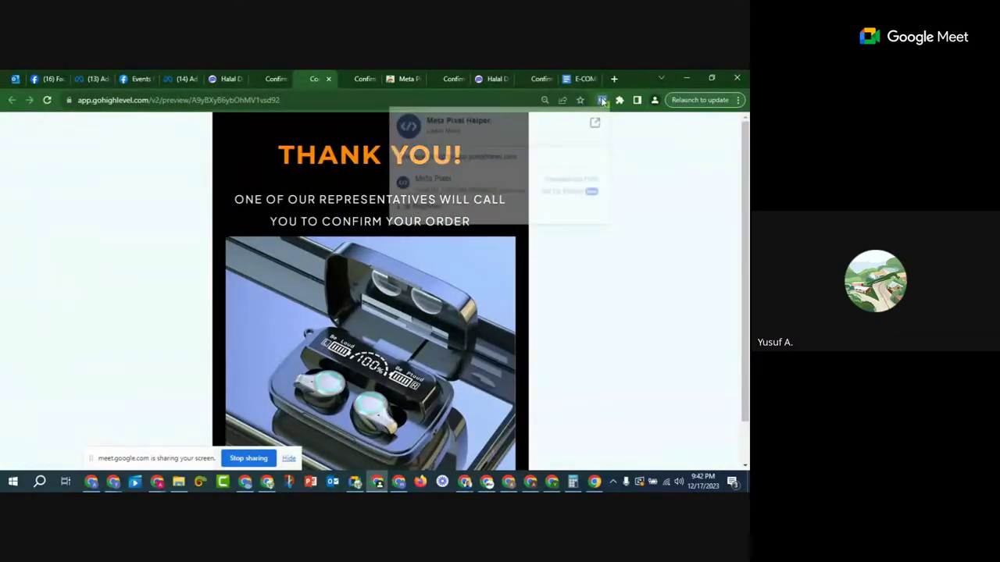